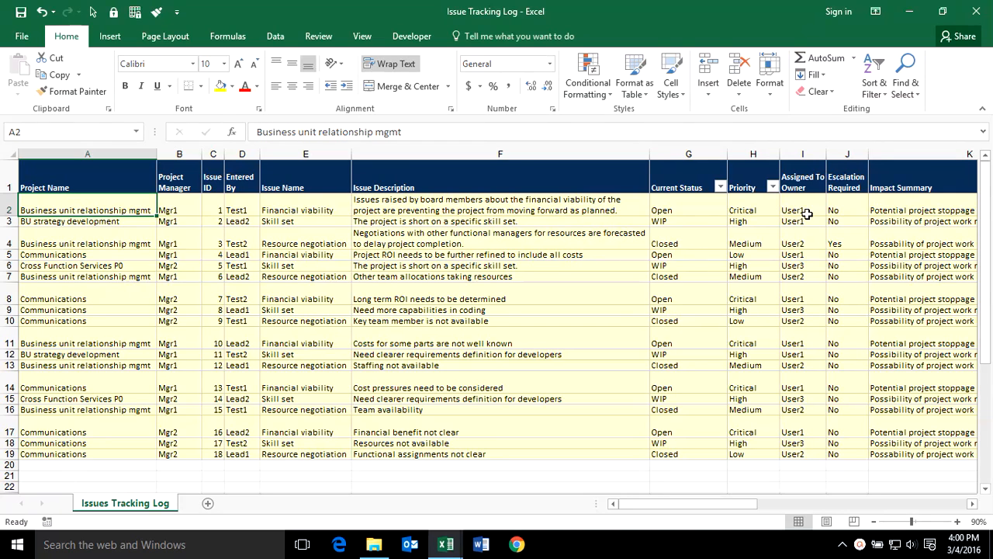
# Review the owner names in I2:I18, G2's Open status and H2's priority in Issue Tracking Log.
pyautogui.moveTo(807, 215); pyautogui.dragTo(794, 443)
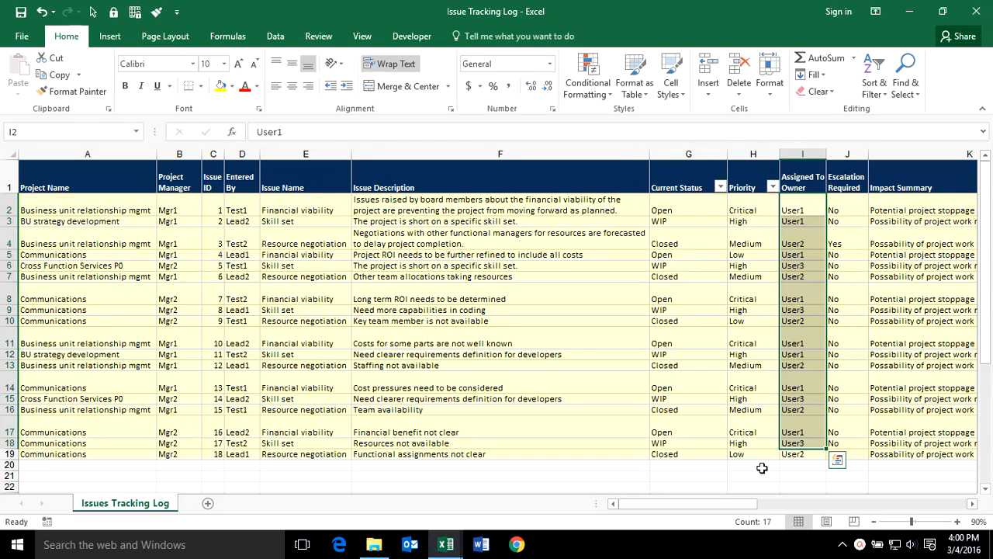
pyautogui.moveTo(708, 503); pyautogui.dragTo(794, 504)
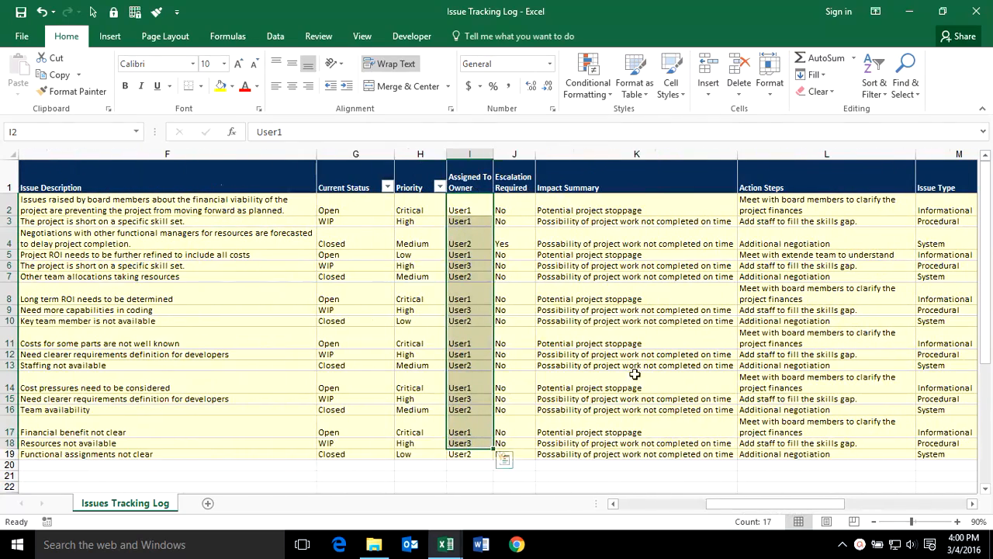
pyautogui.click(351, 211)
pyautogui.click(401, 211)
pyautogui.click(402, 211)
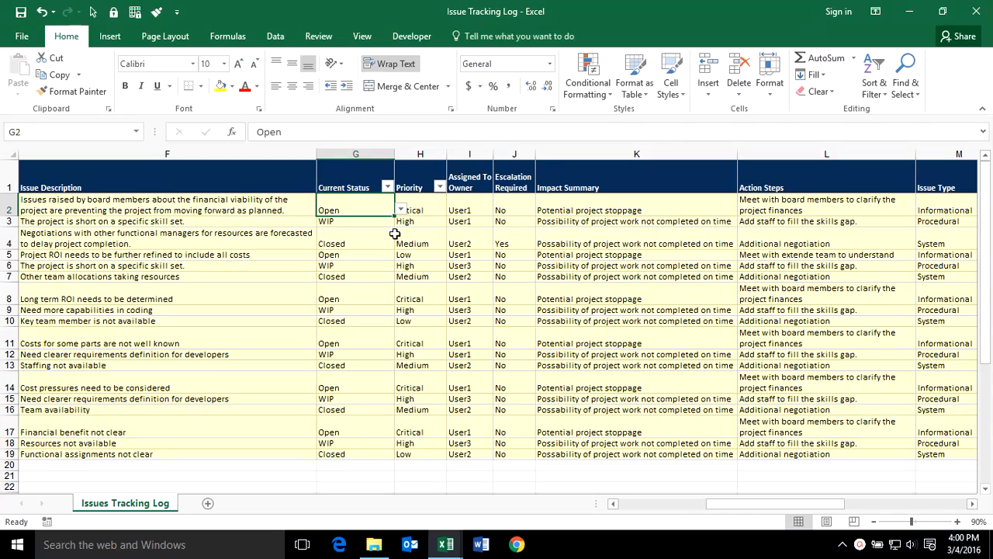
pyautogui.click(433, 207)
pyautogui.moveTo(774, 501); pyautogui.dragTo(810, 503)
# Inspect the Actual Resolution Dates in Q2:Q11 and the expected resolution date formula in P2.
pyautogui.moveTo(780, 202); pyautogui.dragTo(787, 339)
pyautogui.click(856, 364)
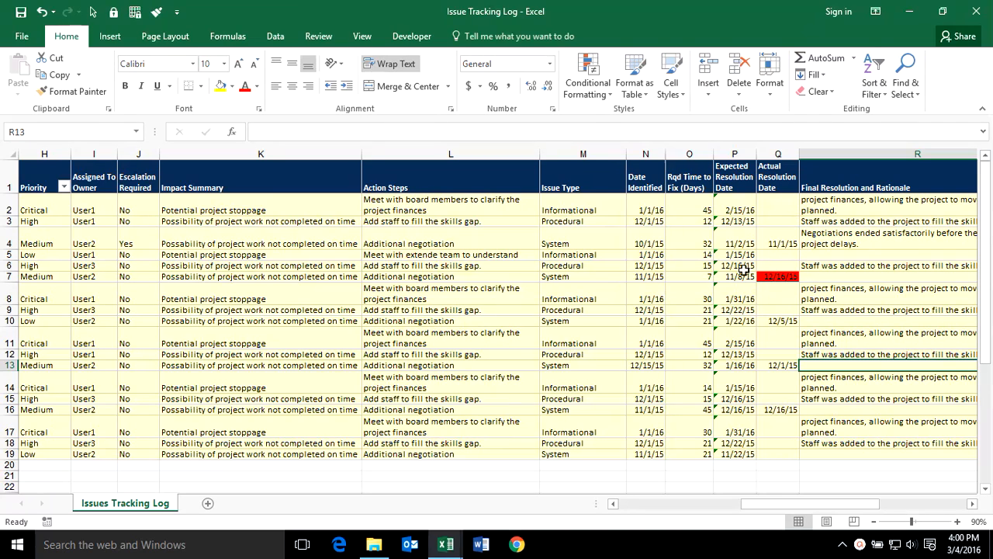
pyautogui.click(734, 210)
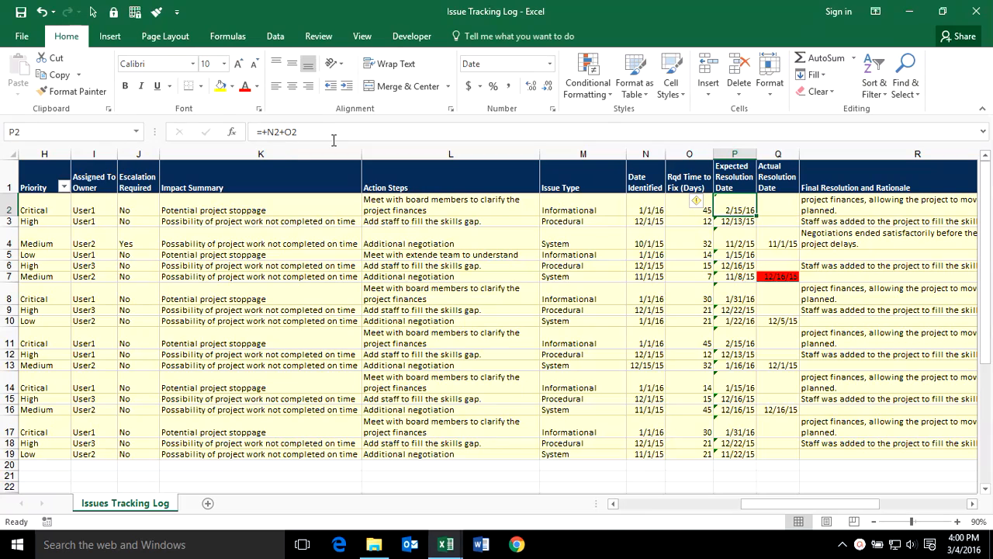
pyautogui.click(709, 329)
pyautogui.click(741, 204)
pyautogui.moveTo(813, 505); pyautogui.dragTo(708, 505)
# Add a Standard Cuboid sheet in Boardwalk Design Framework, then return to Issue Tracking Log.
pyautogui.moveTo(456, 548)
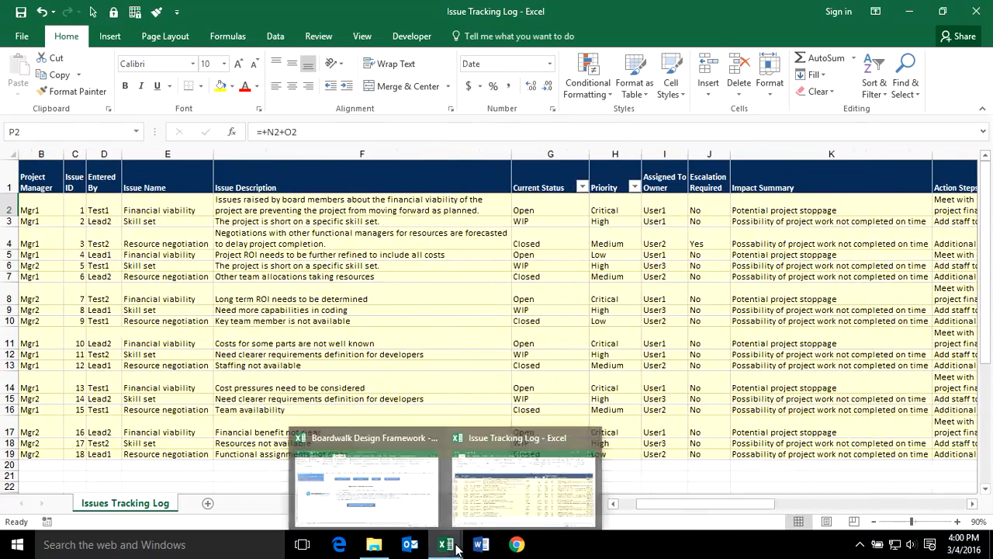
pyautogui.click(367, 478)
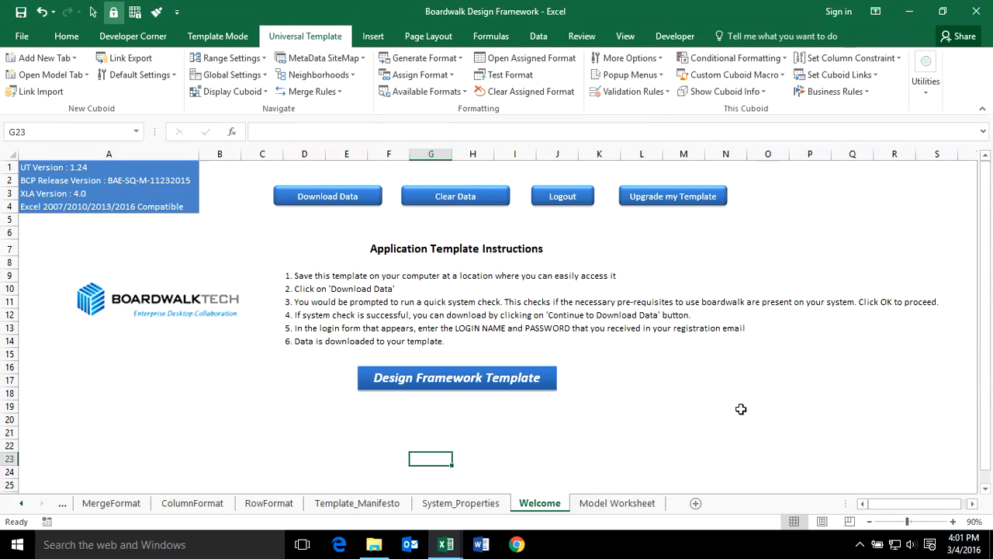
pyautogui.click(40, 57)
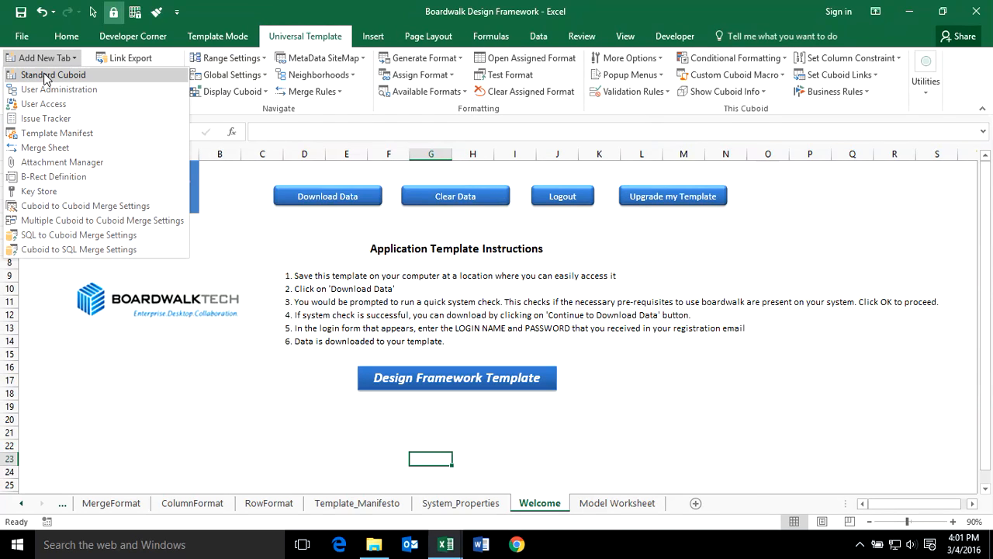
pyautogui.click(45, 72)
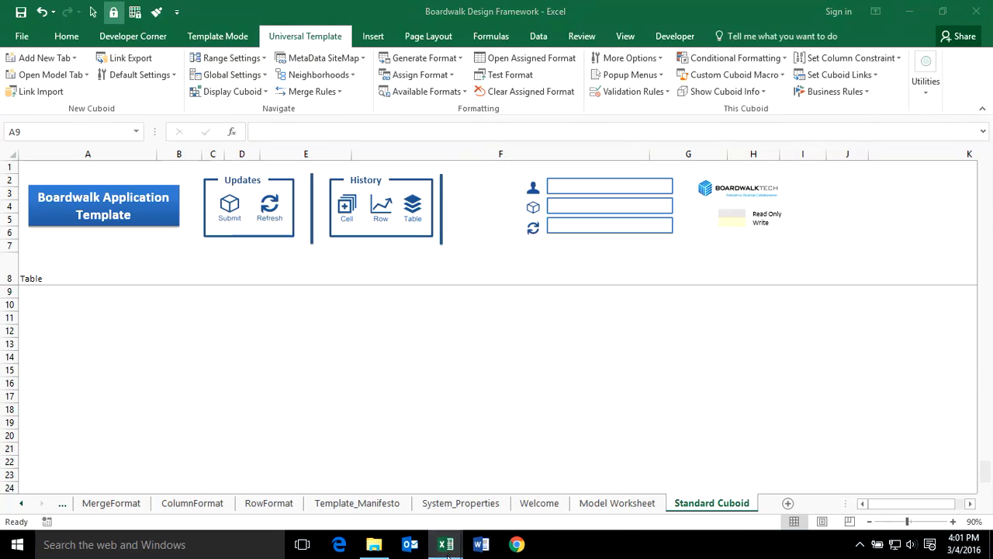
pyautogui.moveTo(446, 544)
pyautogui.click(498, 493)
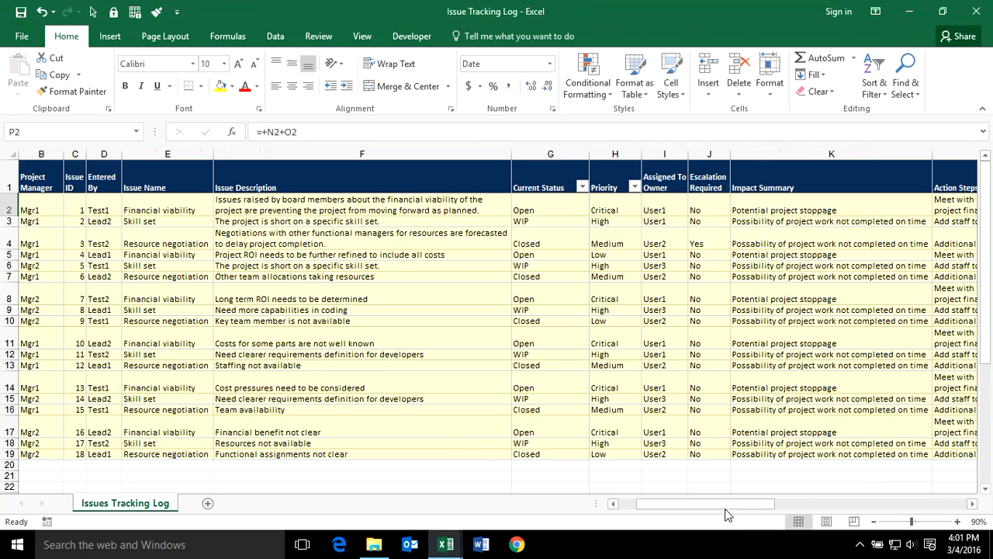
# Copy the whole issue table starting from the Project Name header in A1.
pyautogui.click(613, 503)
pyautogui.click(60, 182)
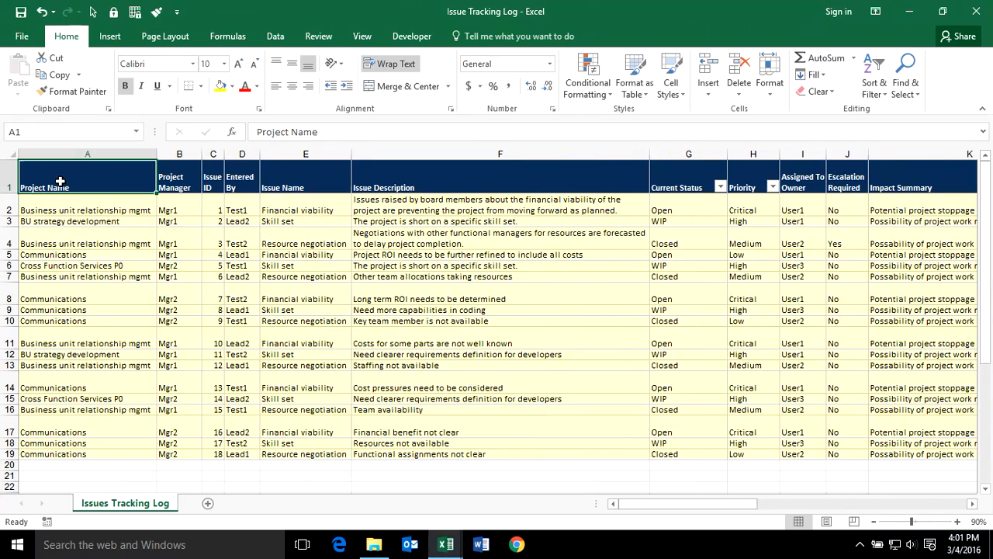
pyautogui.hotkey('ctrl', 'shift', 'Right')
pyautogui.hotkey('ctrl', 'shift', 'Down')
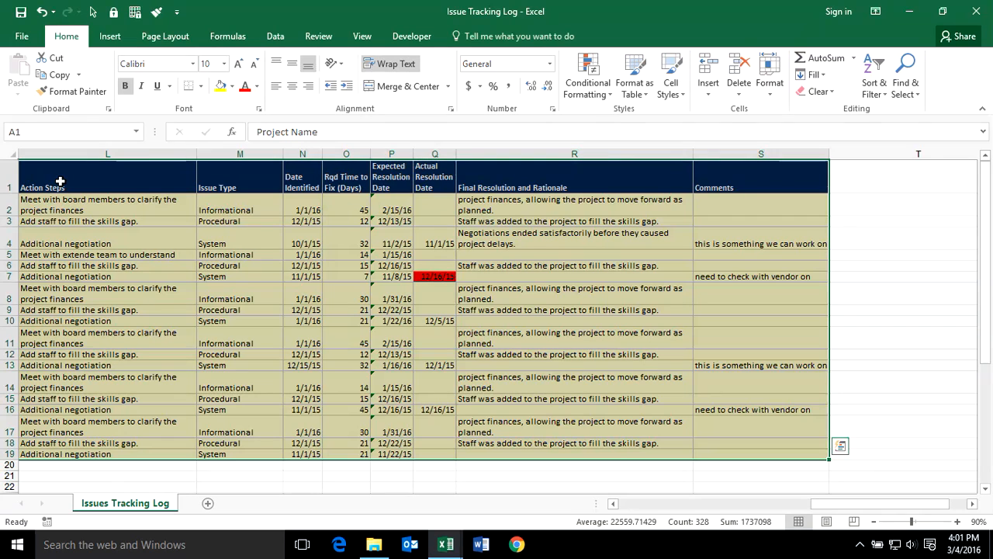
pyautogui.hotkey('ctrl', 'c')
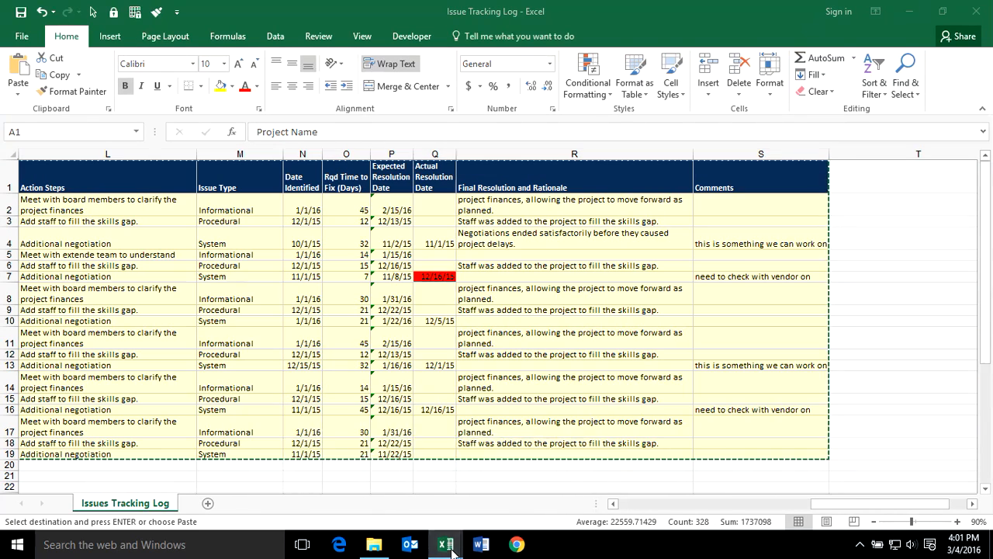
# Paste the issue table at A8 of the Standard Cuboid sheet in Boardwalk Design Framework.
pyautogui.moveTo(445, 544)
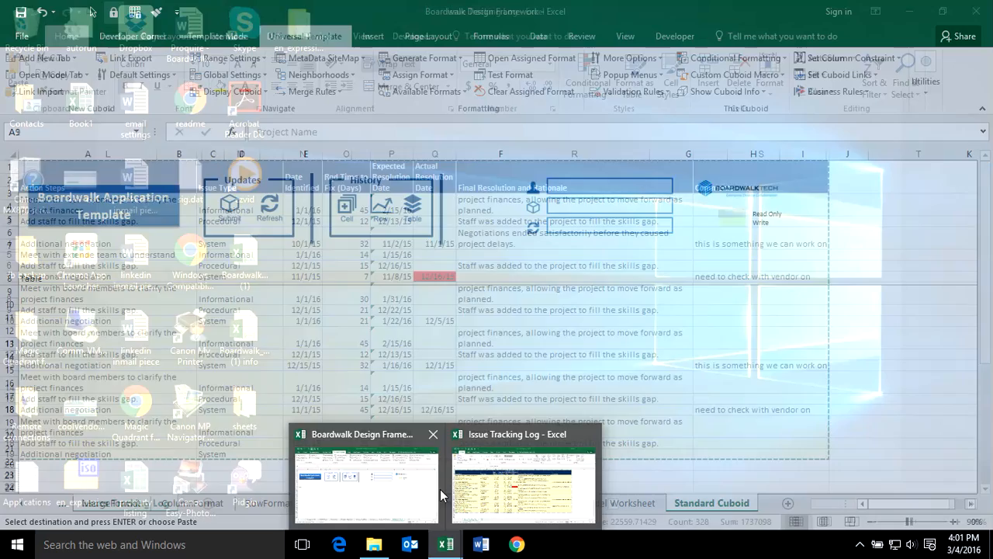
pyautogui.click(422, 485)
pyautogui.click(45, 272)
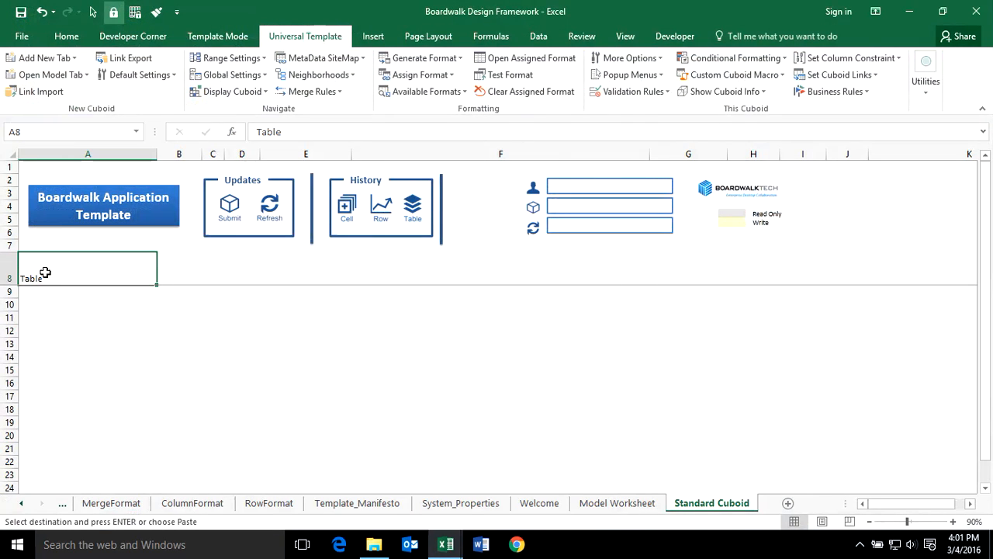
pyautogui.hotkey('ctrl', 'v')
# Check the pasted G9 status, the =+N9+O9 formula in P9 and Q14's red date.
pyautogui.click(326, 351)
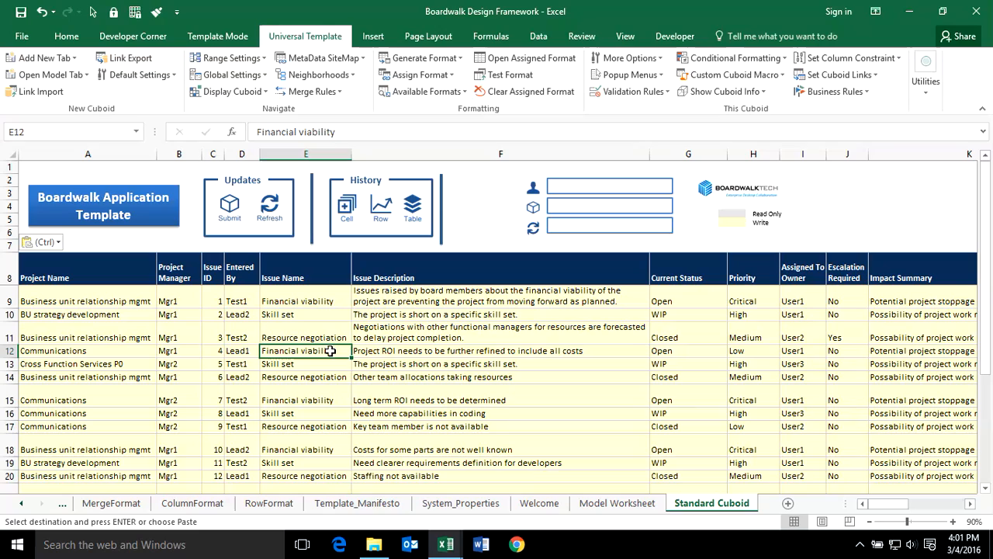
pyautogui.click(694, 300)
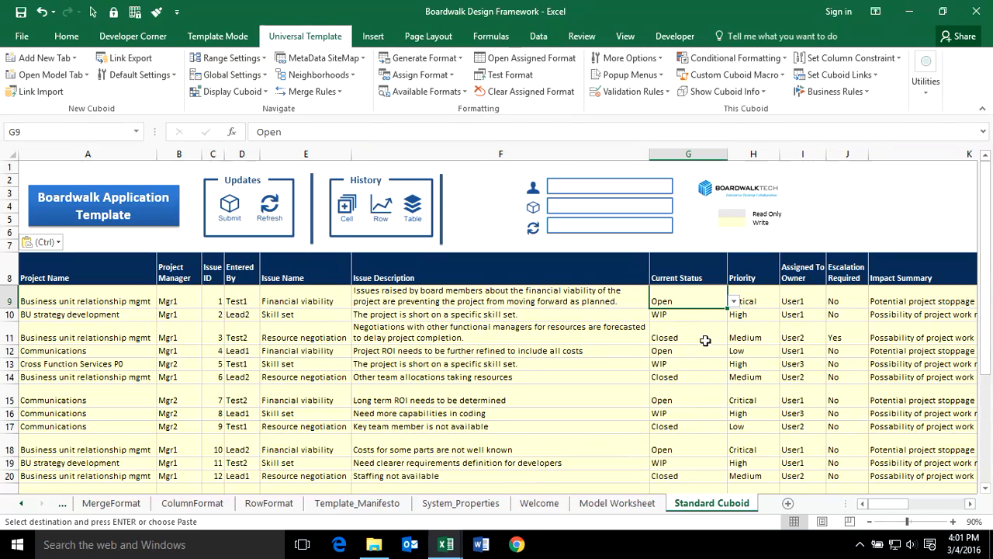
pyautogui.moveTo(890, 501); pyautogui.dragTo(931, 505)
pyautogui.click(742, 297)
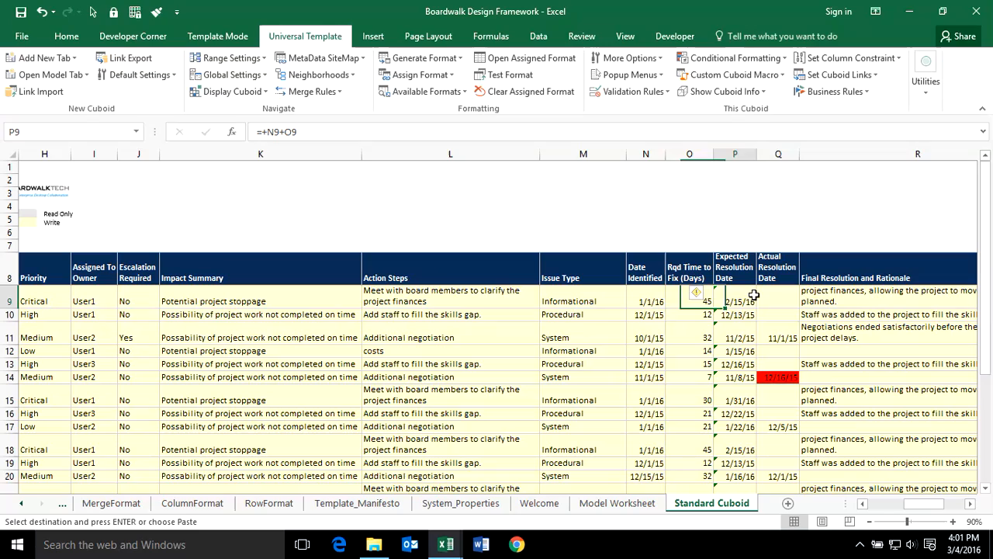
pyautogui.click(779, 378)
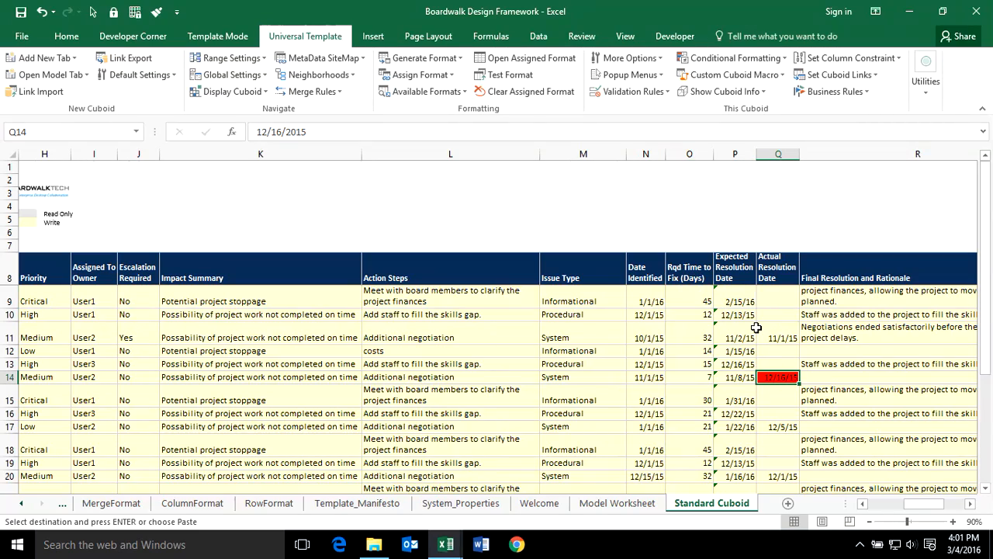
pyautogui.moveTo(906, 506)
pyautogui.mouseDown()
pyautogui.moveTo(870, 524)
pyautogui.moveTo(892, 520)
pyautogui.mouseUp()
pyautogui.doubleClick(736, 502)
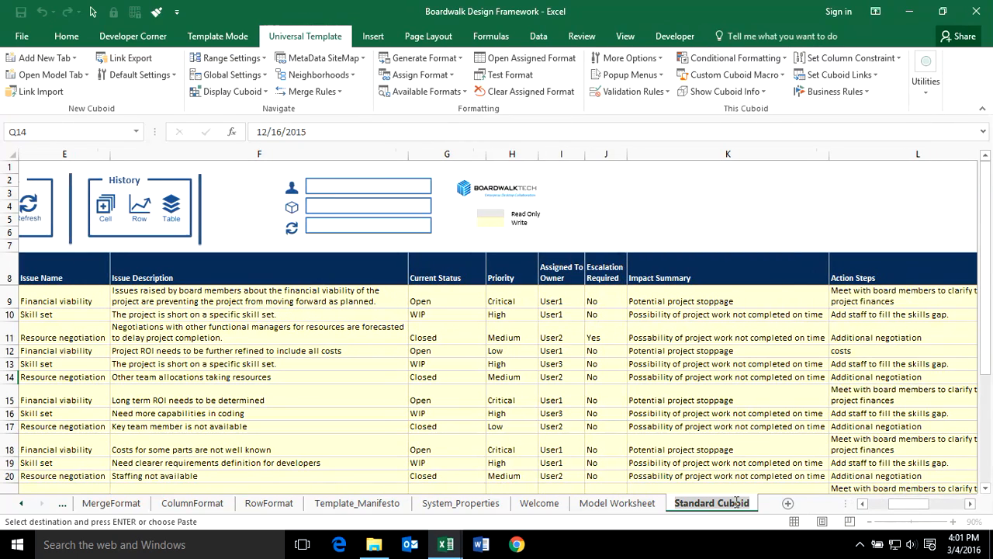
# Rename the Standard Cuboid sheet to 'Issue Tracker'.
pyautogui.press('BackSpace')
pyautogui.write('Issue ')
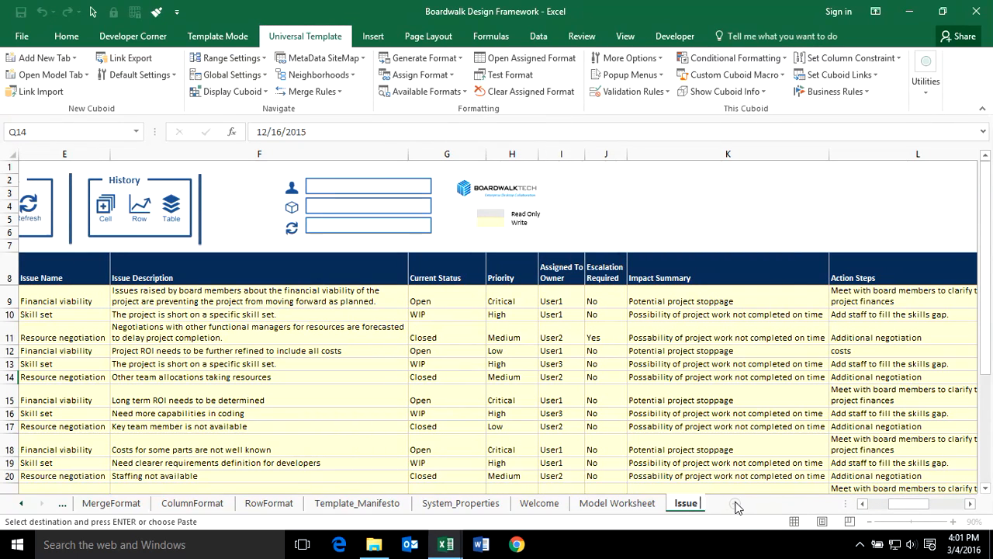
pyautogui.write('Tracker')
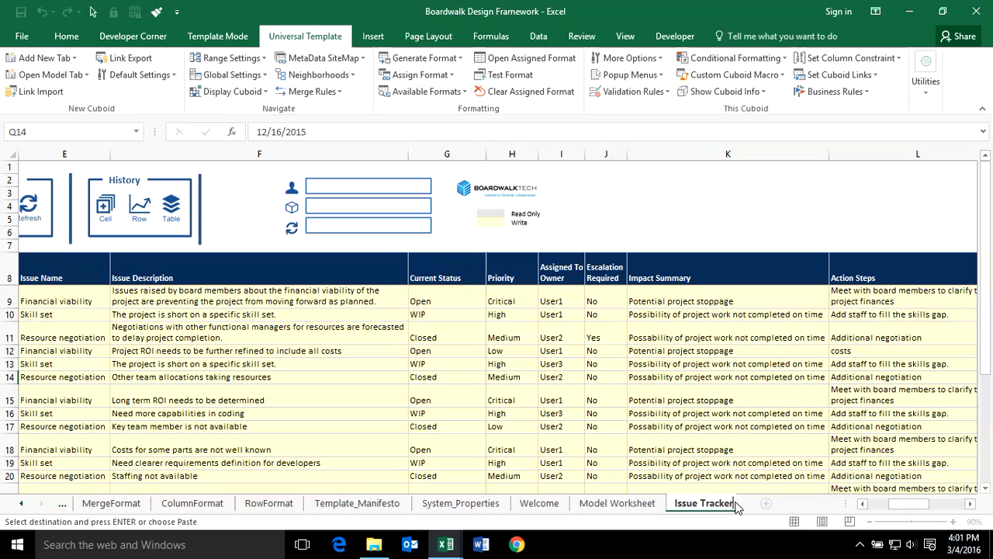
pyautogui.press('Return')
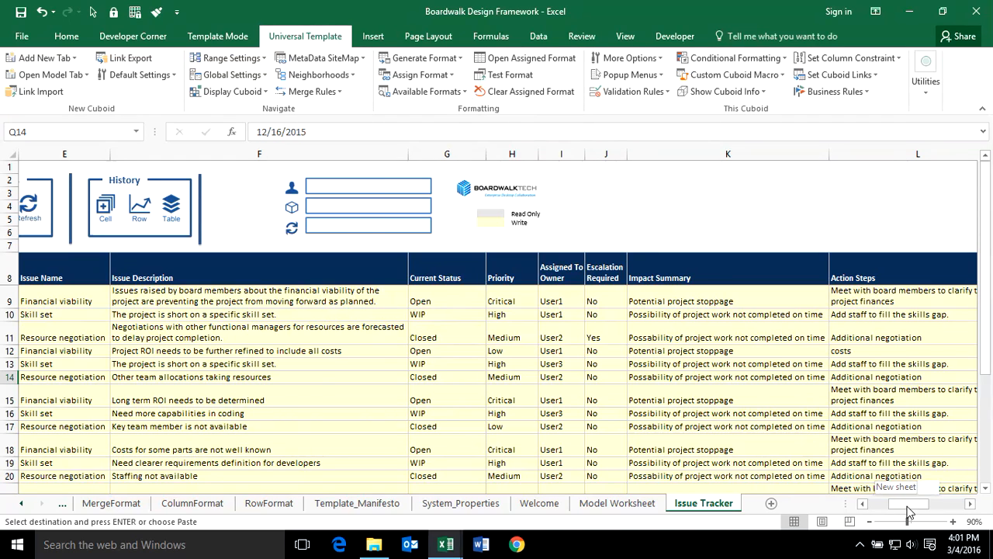
pyautogui.hscroll(-5, 888, 482)
pyautogui.click(496, 426)
# Save the workbook as 'Issue Tracker Template' in the training files folder.
pyautogui.click(16, 38)
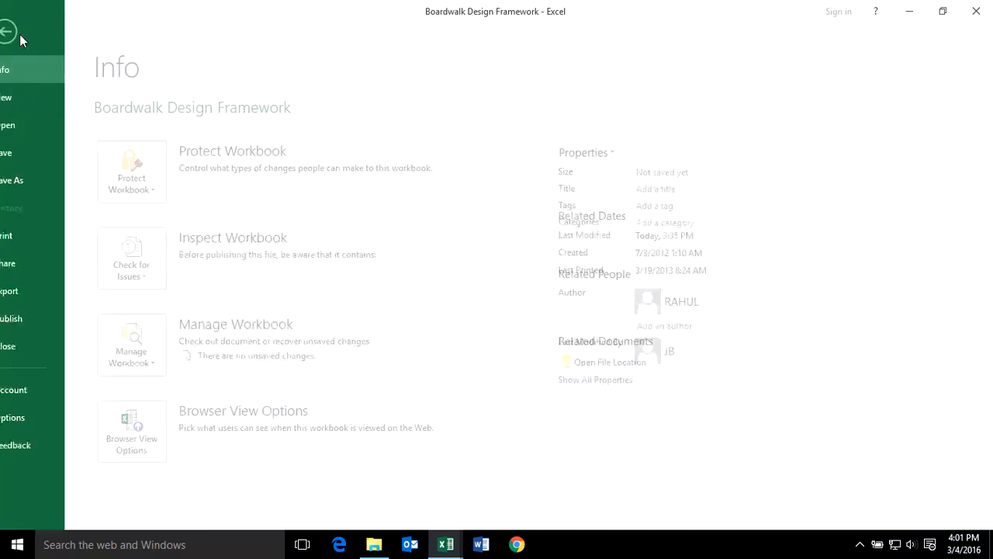
pyautogui.click(42, 180)
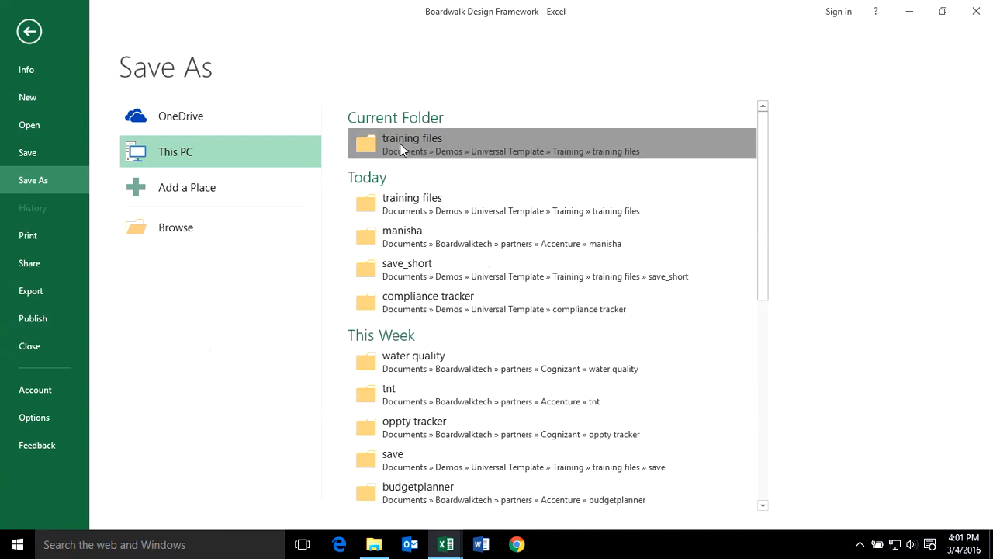
pyautogui.click(371, 143)
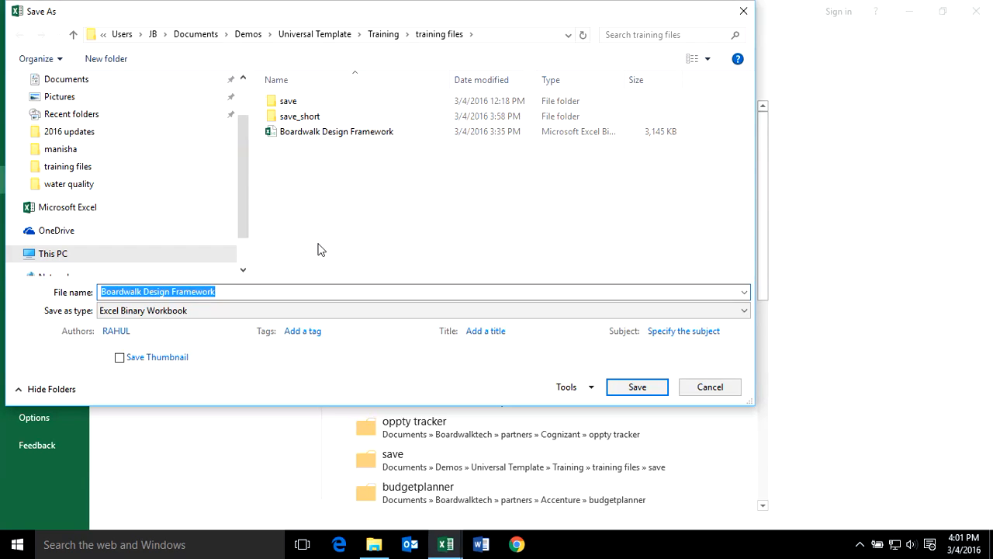
pyautogui.write('Issue Tracker')
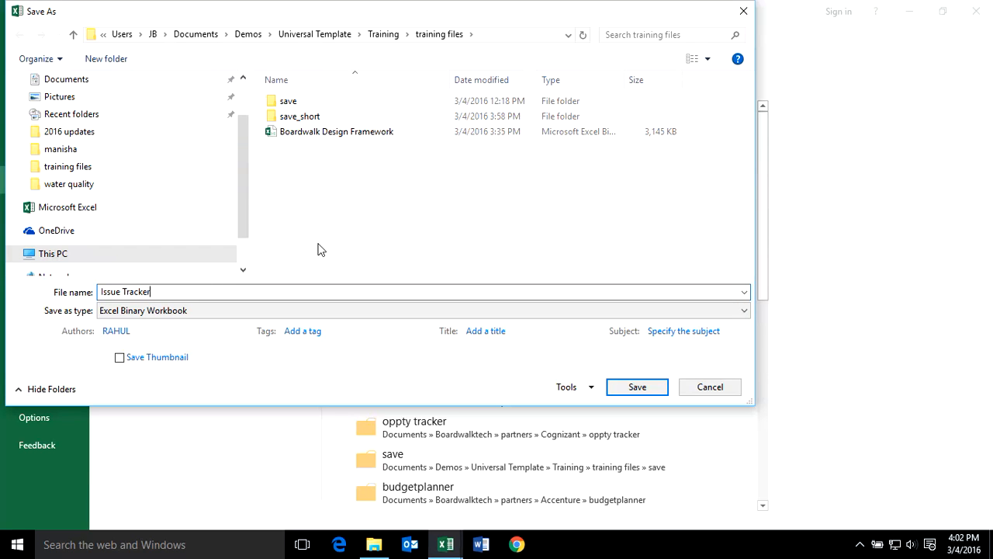
pyautogui.write(' Template')
pyautogui.press('Return')
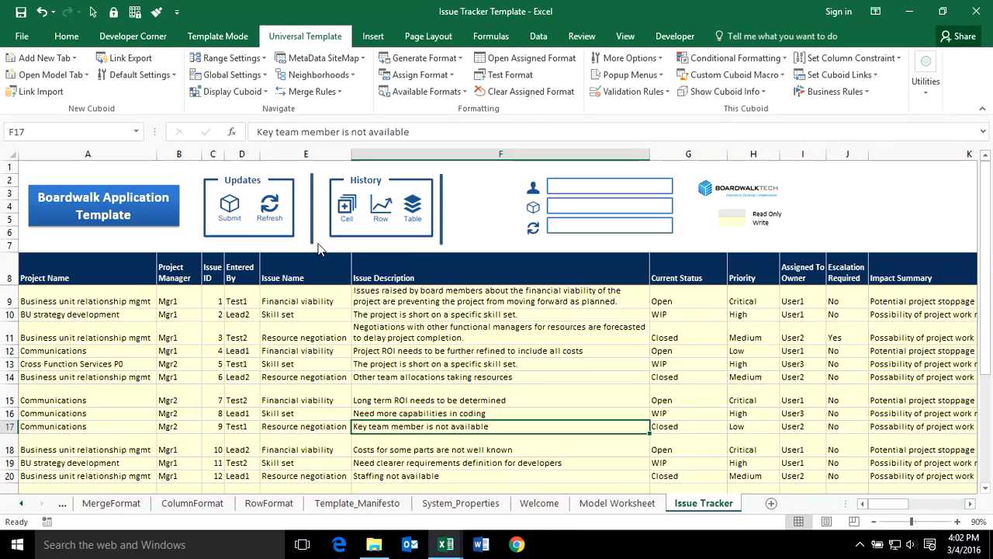
# Export the Issue Tracker table range to Boardwalk, logging in as admin and acknowledging the metadata message.
pyautogui.click(529, 350)
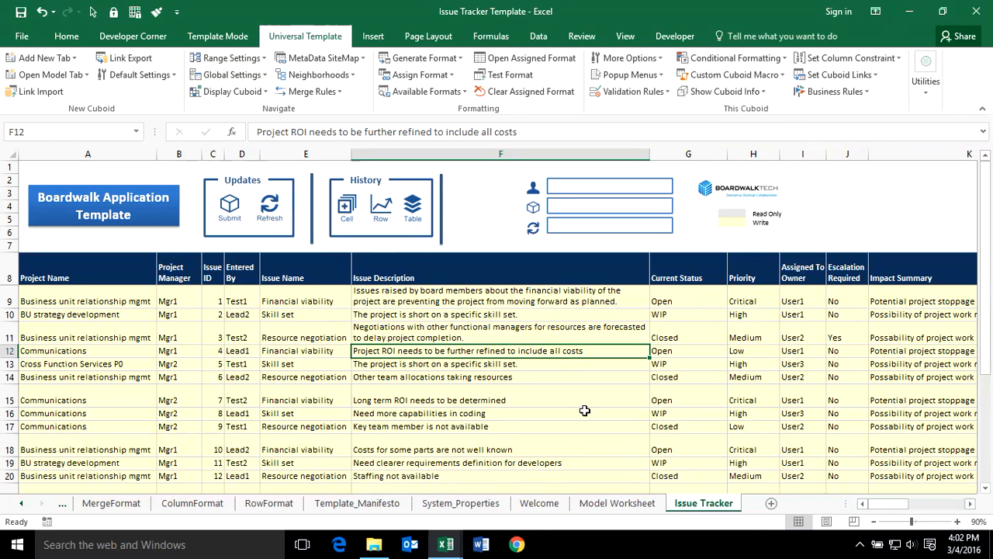
pyautogui.click(143, 58)
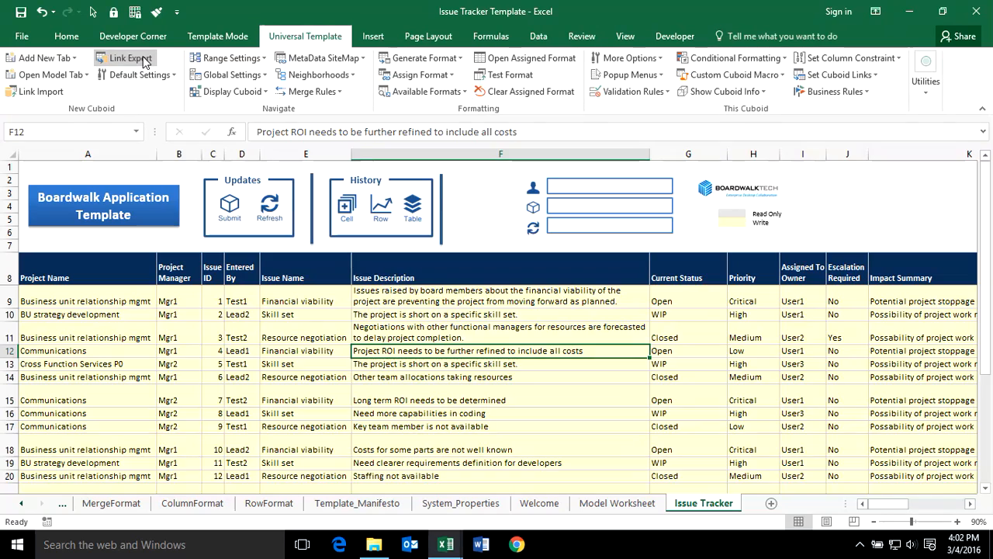
pyautogui.click(564, 336)
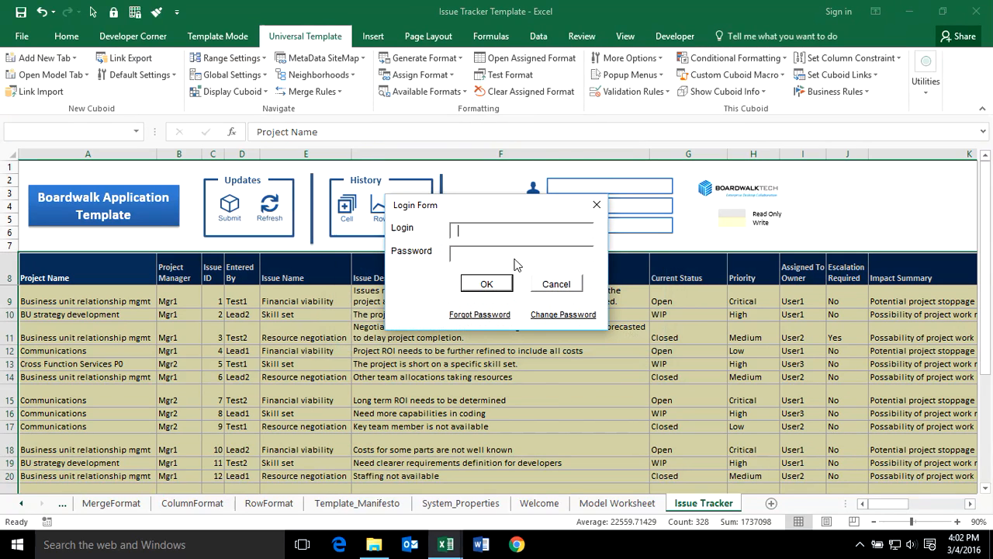
pyautogui.write('admin')
pyautogui.press('Tab')
pyautogui.click(492, 282)
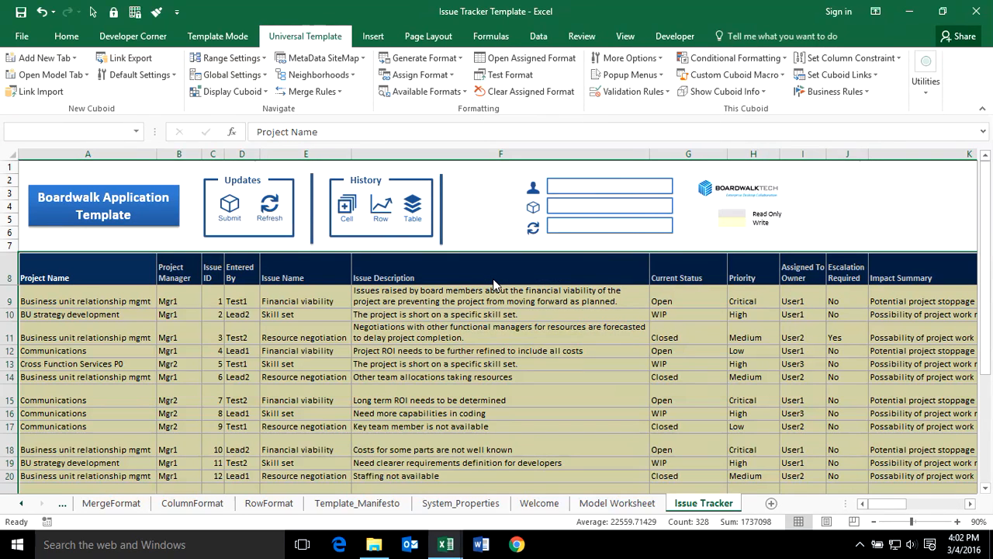
pyautogui.click(614, 339)
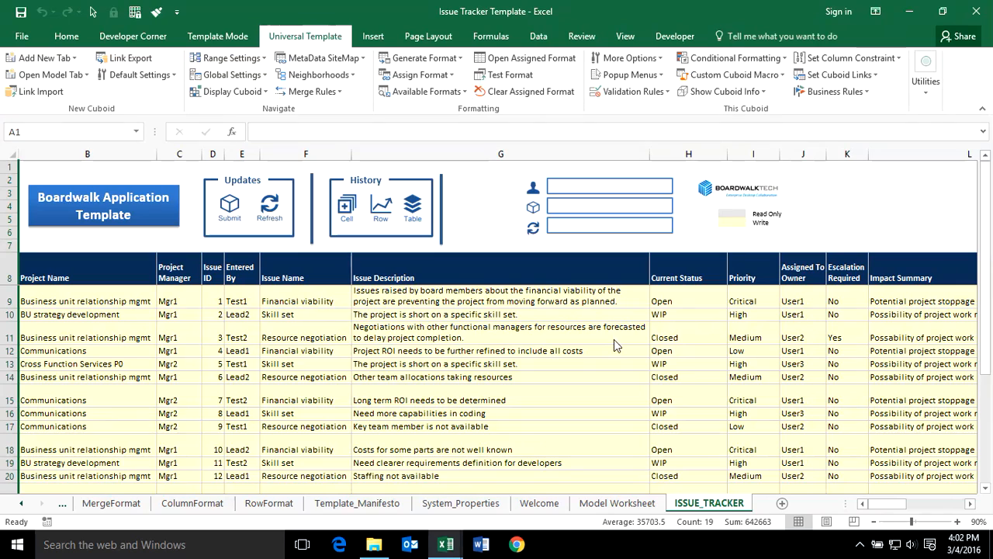
# Run the ViewTable macro from the Alt+F8 macro list to show the table in a browser.
pyautogui.click(425, 310)
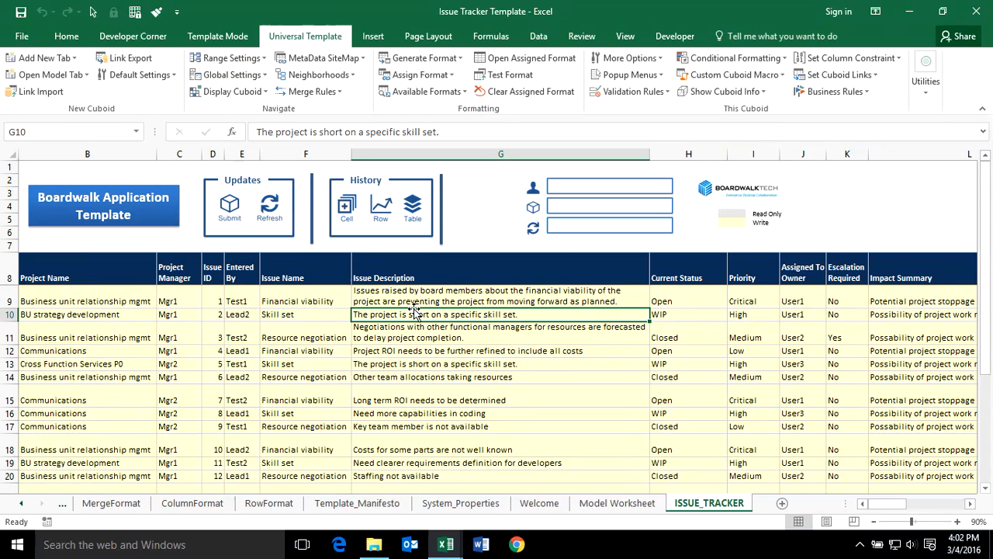
pyautogui.hotkey('alt', 'F8')
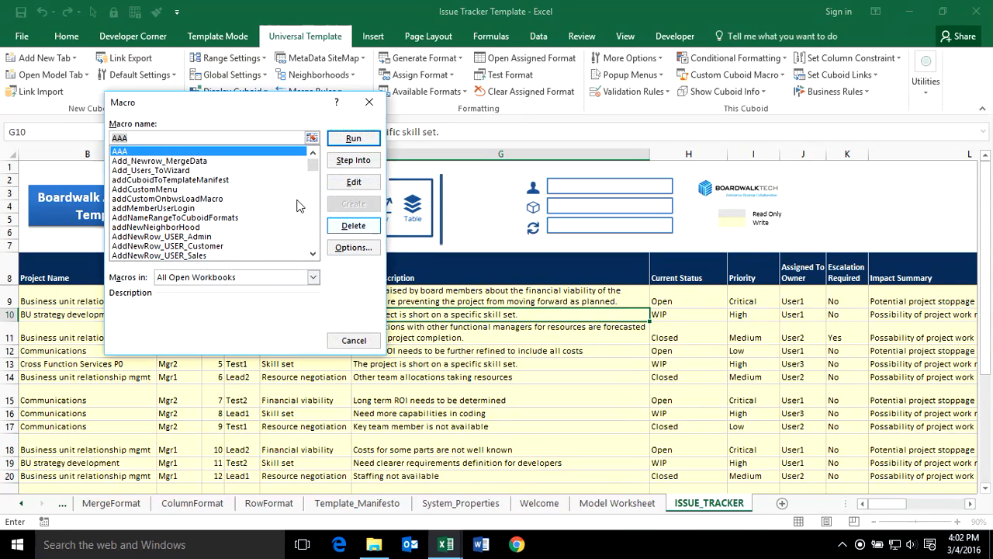
pyautogui.moveTo(316, 165); pyautogui.dragTo(313, 241)
pyautogui.click(210, 255)
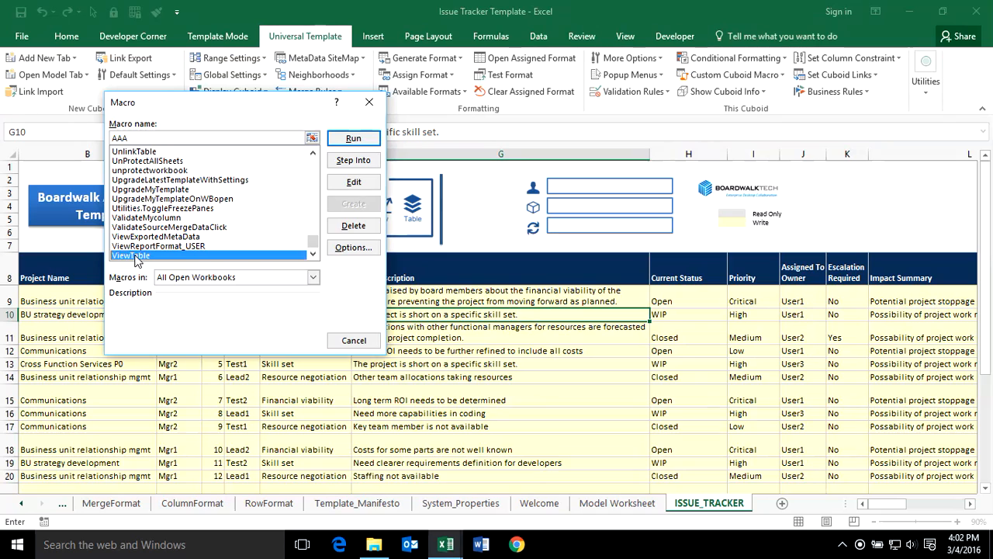
pyautogui.click(354, 139)
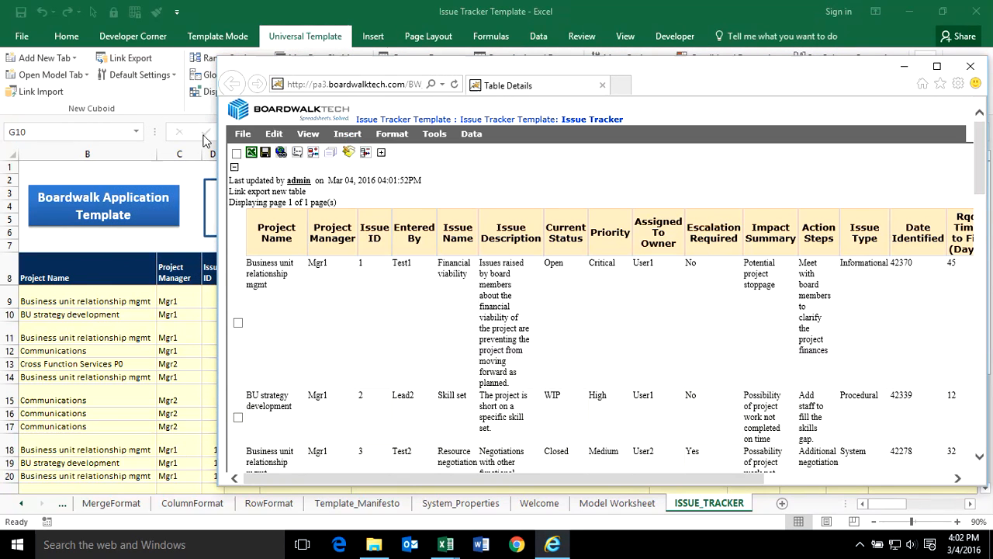
# Look through the Boardwalk Table Details grid, then close the browser window.
pyautogui.moveTo(347, 72); pyautogui.dragTo(262, 64)
pyautogui.click(245, 81)
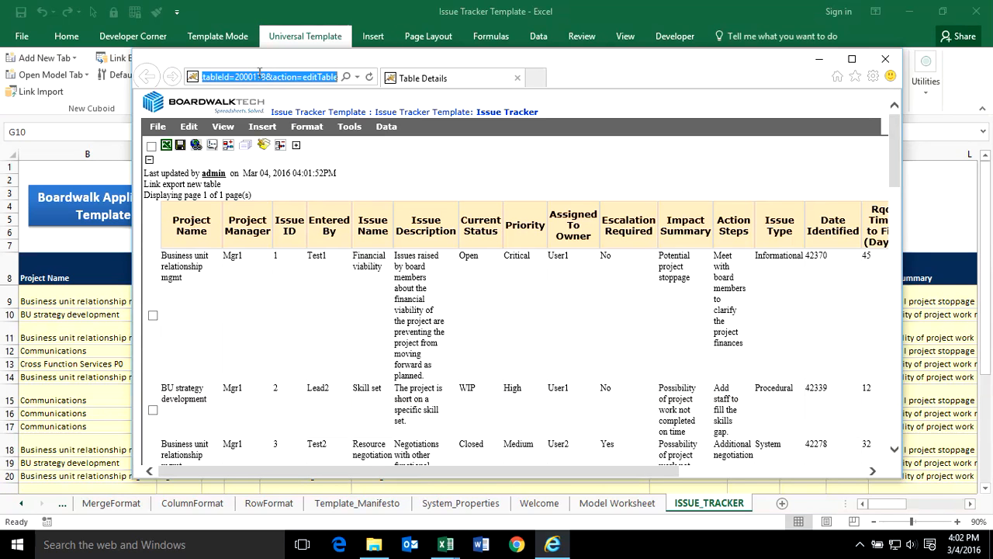
pyautogui.click(388, 359)
pyautogui.moveTo(407, 469); pyautogui.dragTo(620, 470)
pyautogui.click(424, 289)
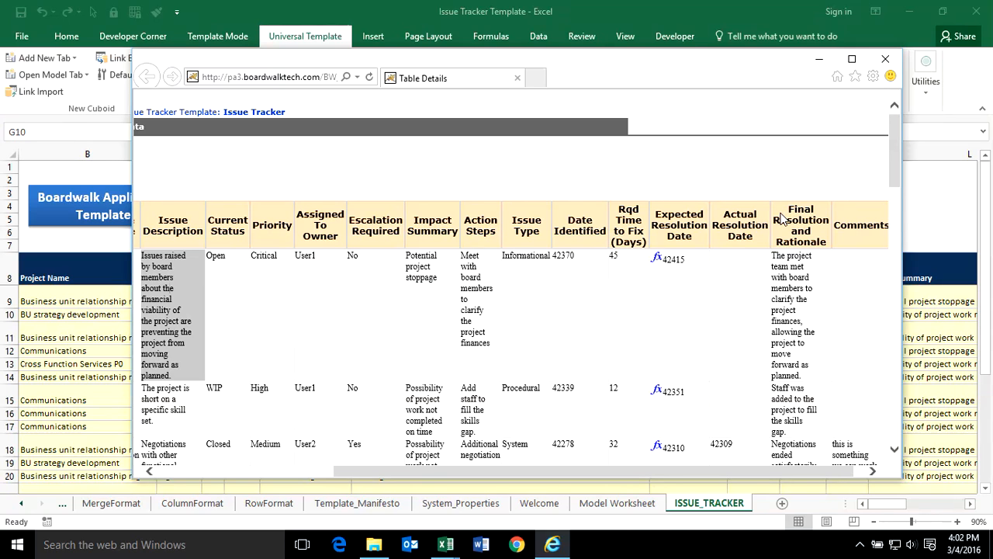
pyautogui.moveTo(600, 468); pyautogui.dragTo(381, 462)
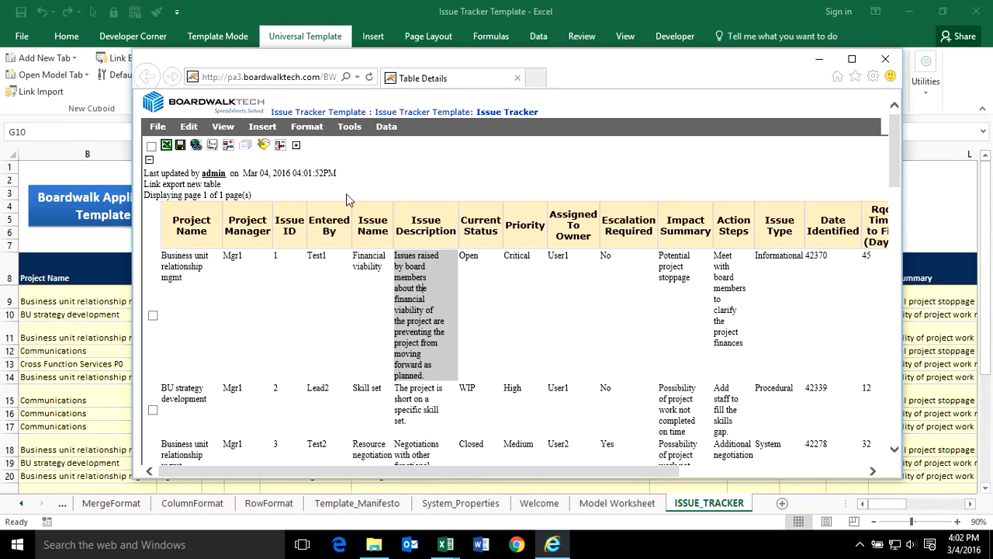
pyautogui.click(885, 58)
# Widen column A in Excel to unhide the BWID column.
pyautogui.click(530, 351)
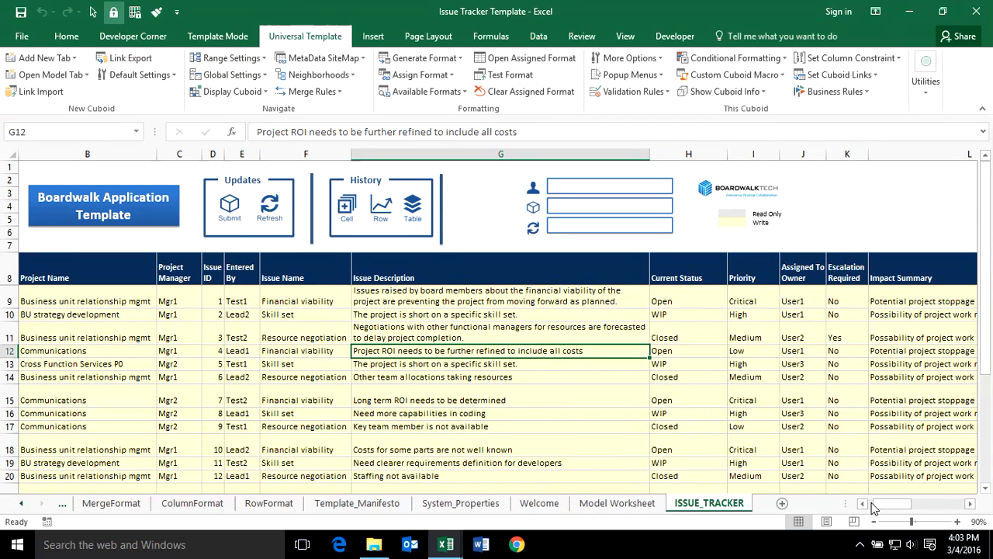
pyautogui.moveTo(21, 154); pyautogui.dragTo(50, 154)
pyautogui.click(164, 362)
pyautogui.moveTo(892, 503); pyautogui.dragTo(883, 503)
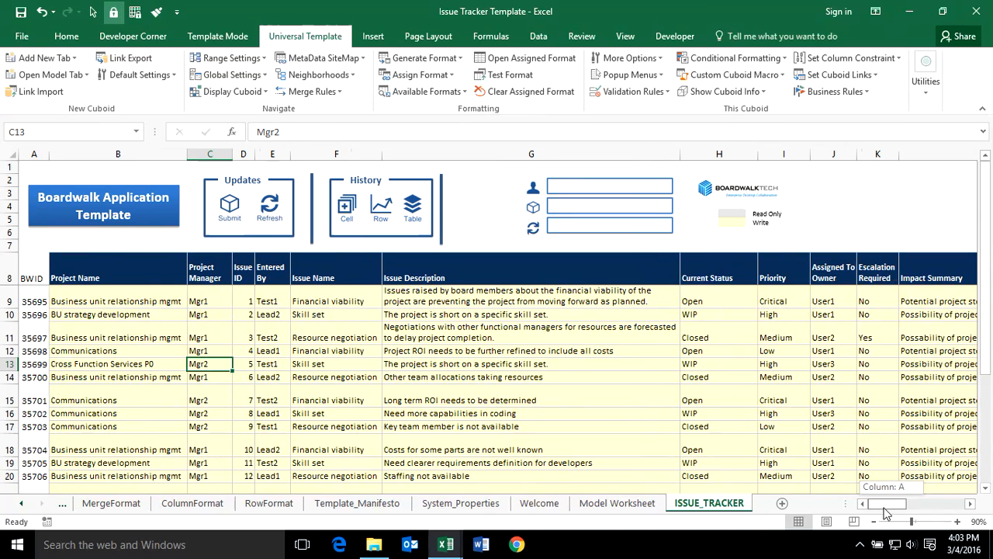
# Set cell A9 (BWID 35695) to No Fill from the Home tab's Fill Color.
pyautogui.click(123, 265)
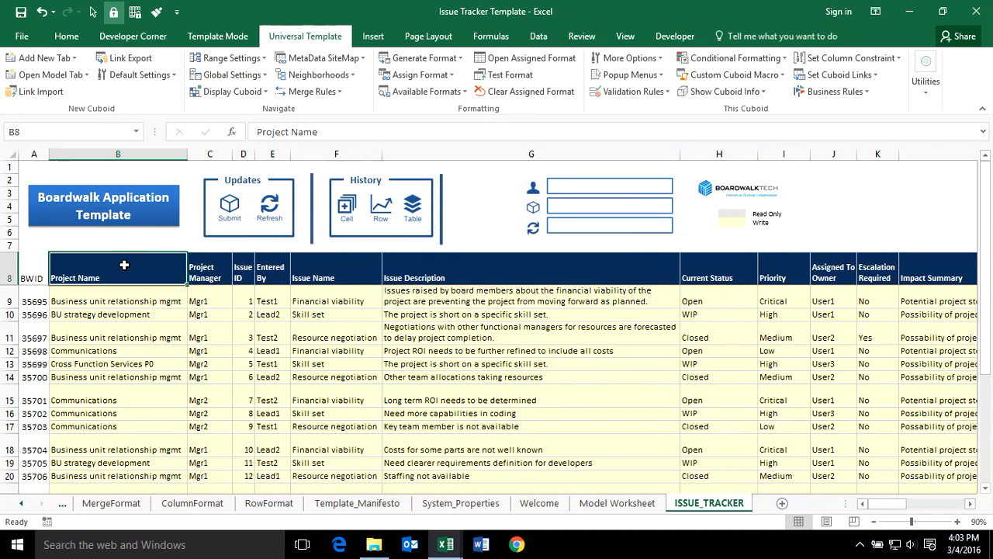
pyautogui.click(32, 272)
pyautogui.click(87, 338)
pyautogui.click(40, 292)
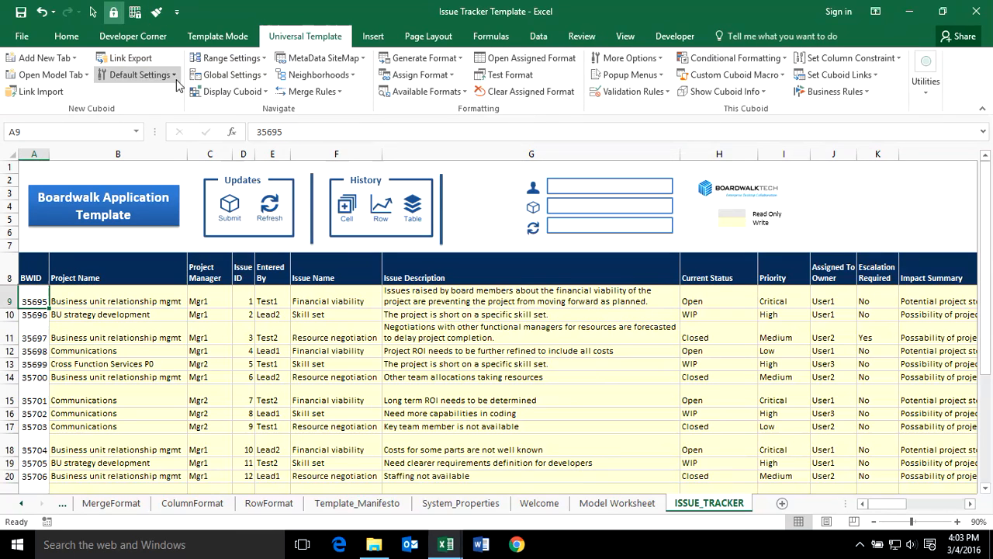
pyautogui.click(69, 36)
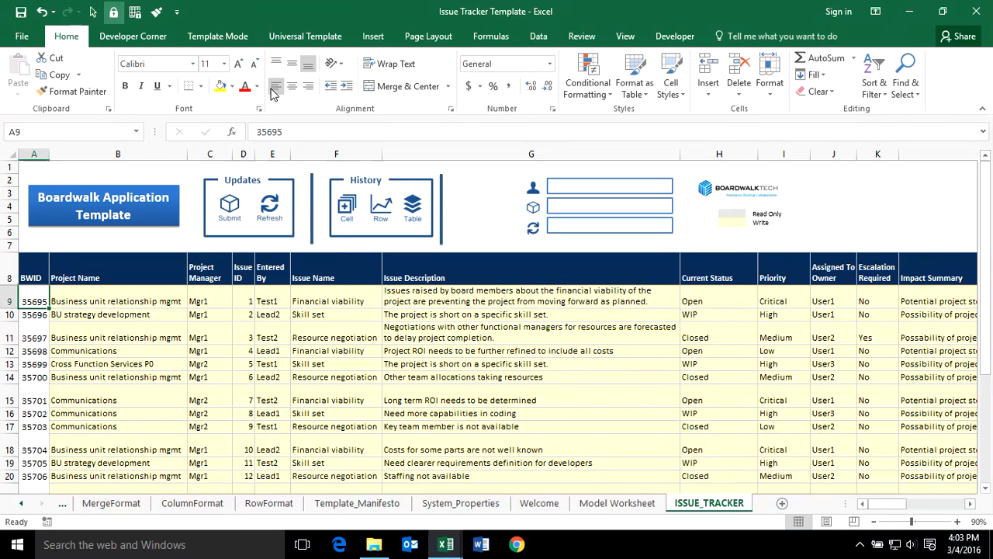
pyautogui.click(235, 92)
pyautogui.click(241, 241)
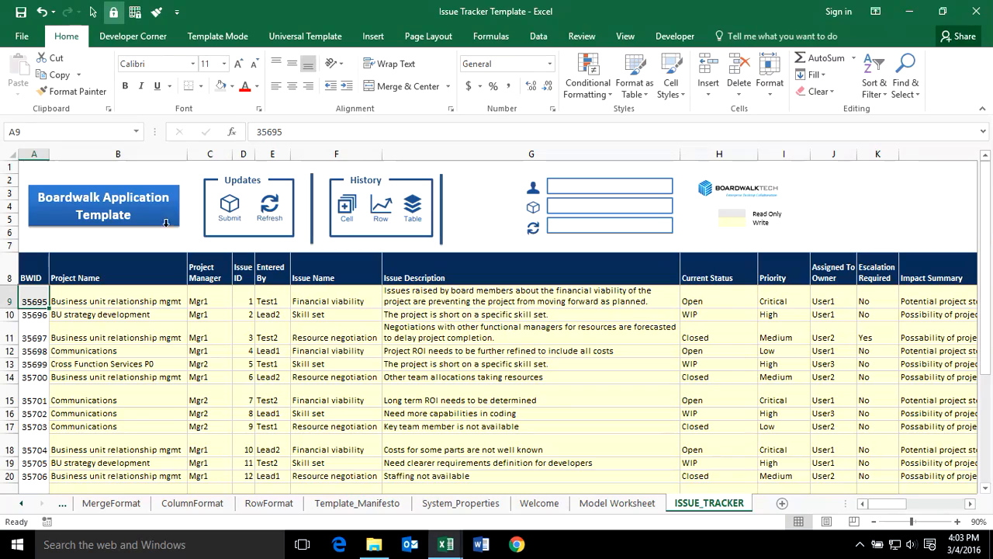
pyautogui.click(109, 305)
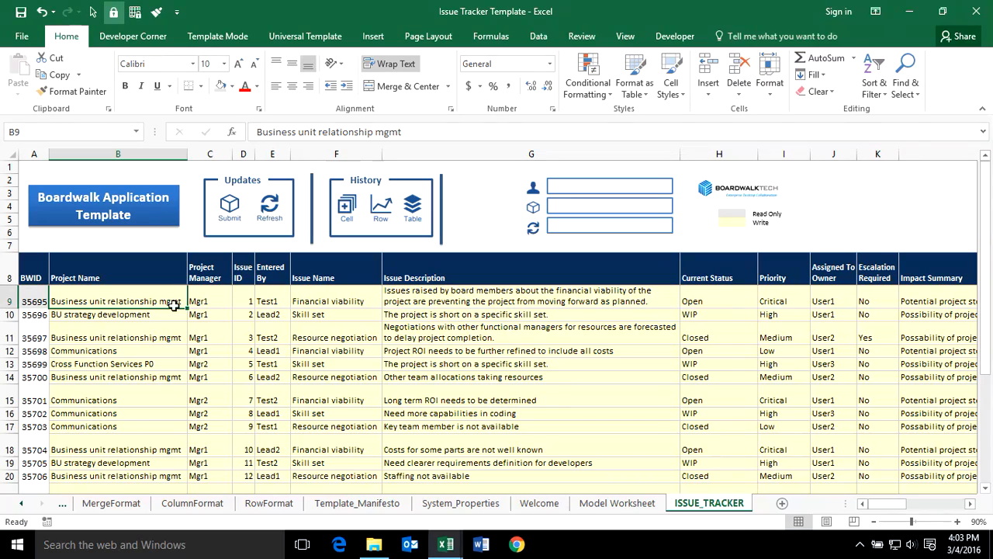
# Select the header and first data row A8:T9 across the whole table.
pyautogui.moveTo(870, 499); pyautogui.dragTo(943, 503)
pyautogui.hotkey('shift', 'space')
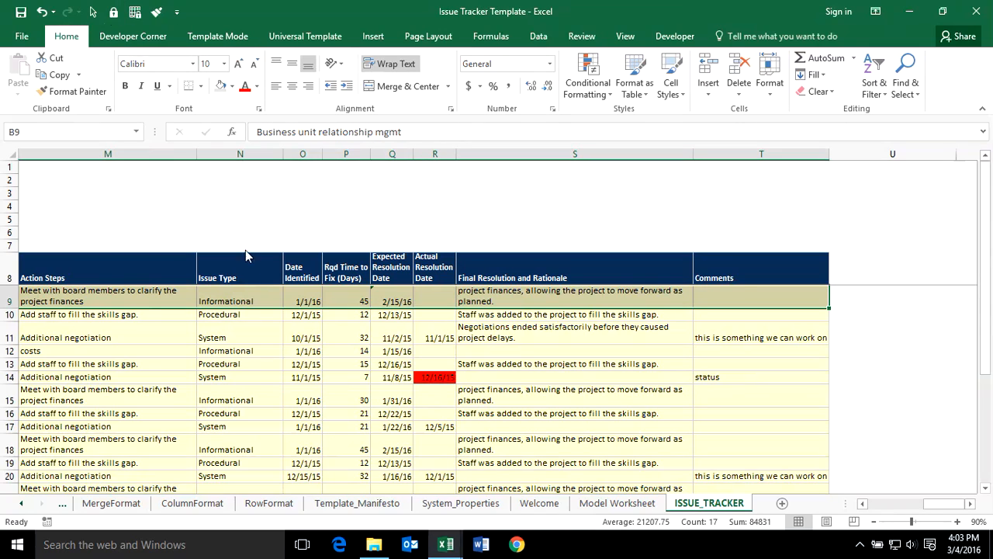
pyautogui.click(264, 392)
pyautogui.moveTo(940, 503); pyautogui.dragTo(824, 520)
pyautogui.moveTo(32, 264); pyautogui.dragTo(32, 302)
pyautogui.hotkey('ctrl', 'shift', 'Right')
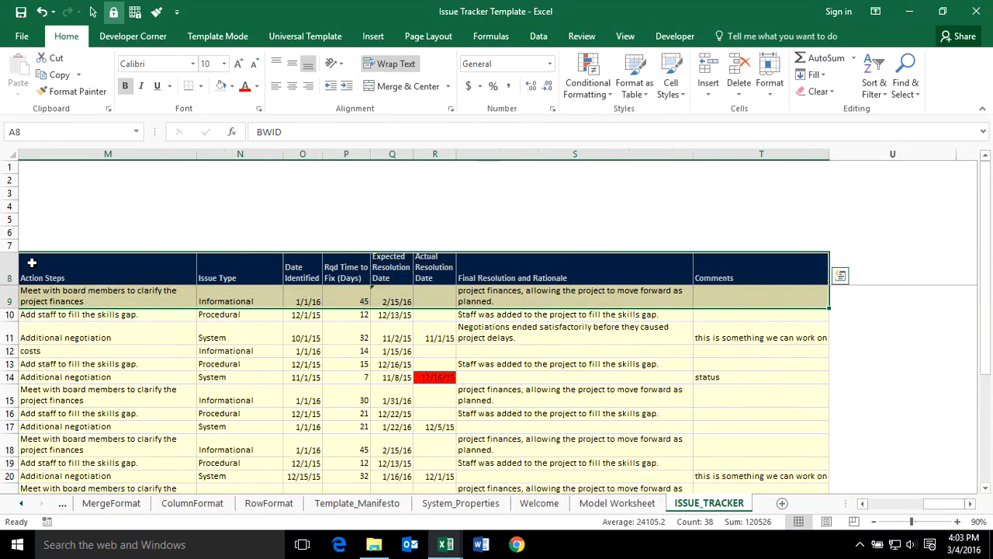
pyautogui.click(333, 36)
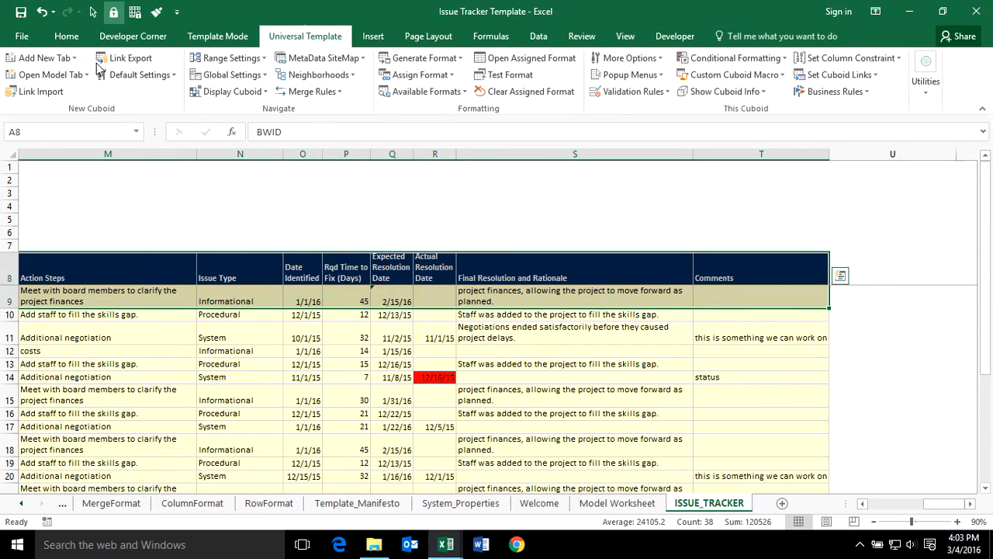
# Generate a single-row format and assign ROWFORMAT_2000178 to the Issue Tracker.
pyautogui.click(459, 61)
pyautogui.click(425, 76)
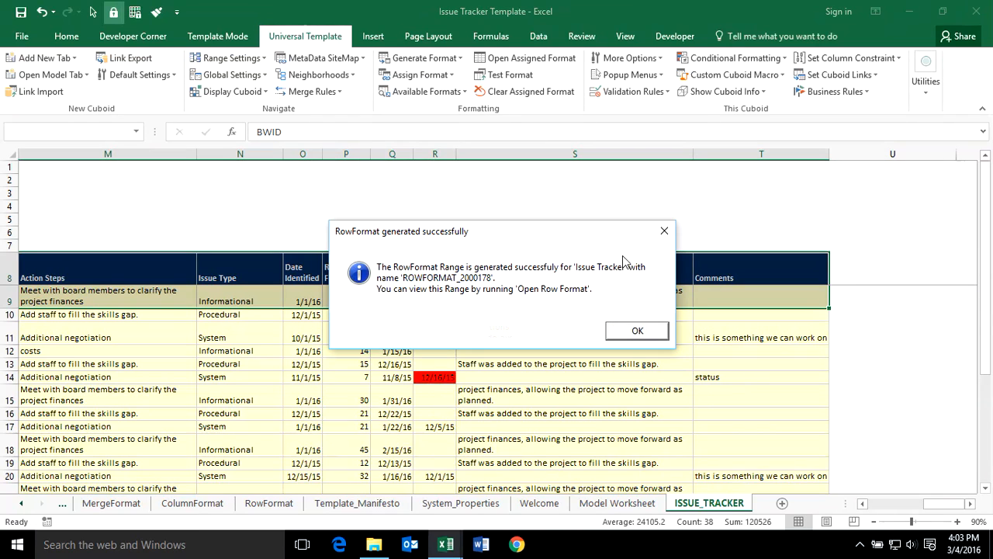
pyautogui.click(636, 332)
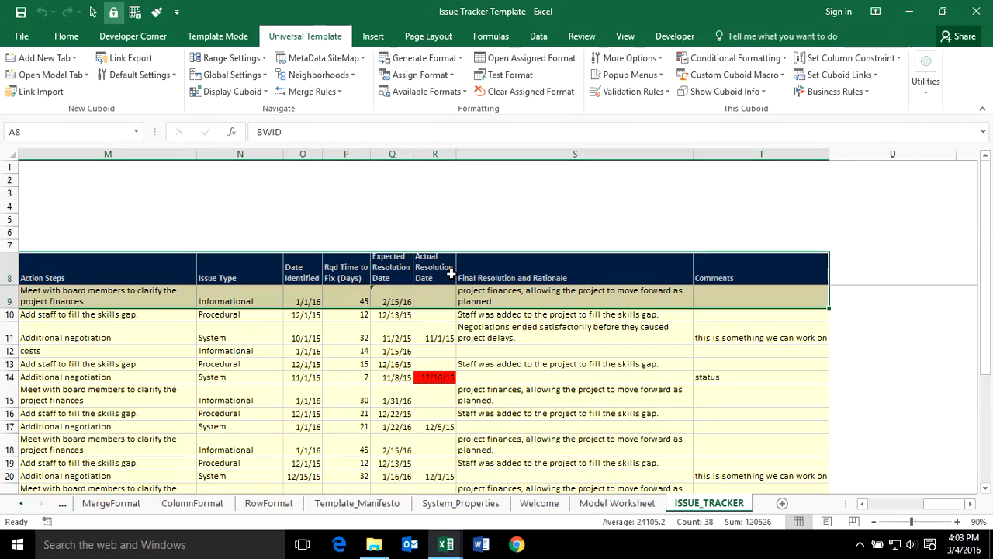
pyautogui.click(451, 75)
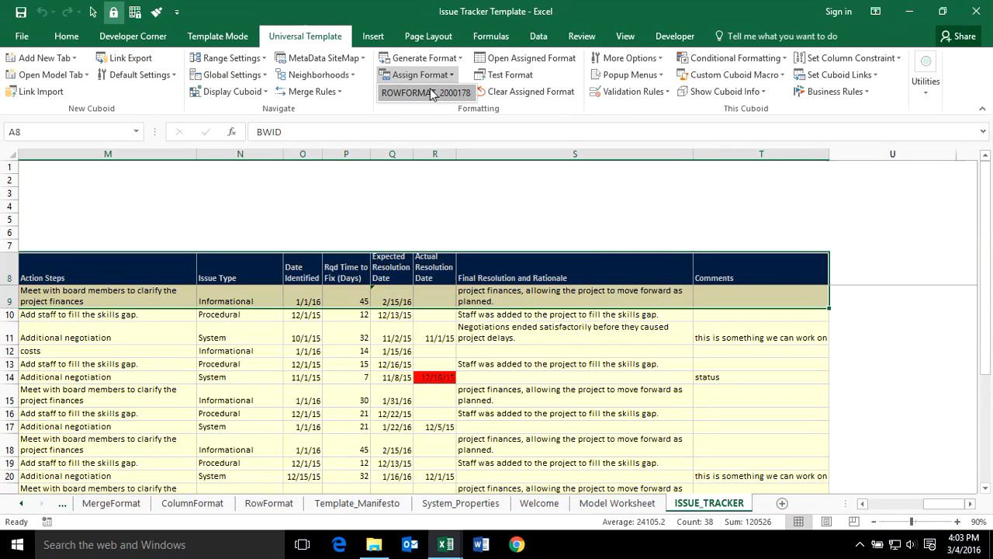
pyautogui.click(430, 92)
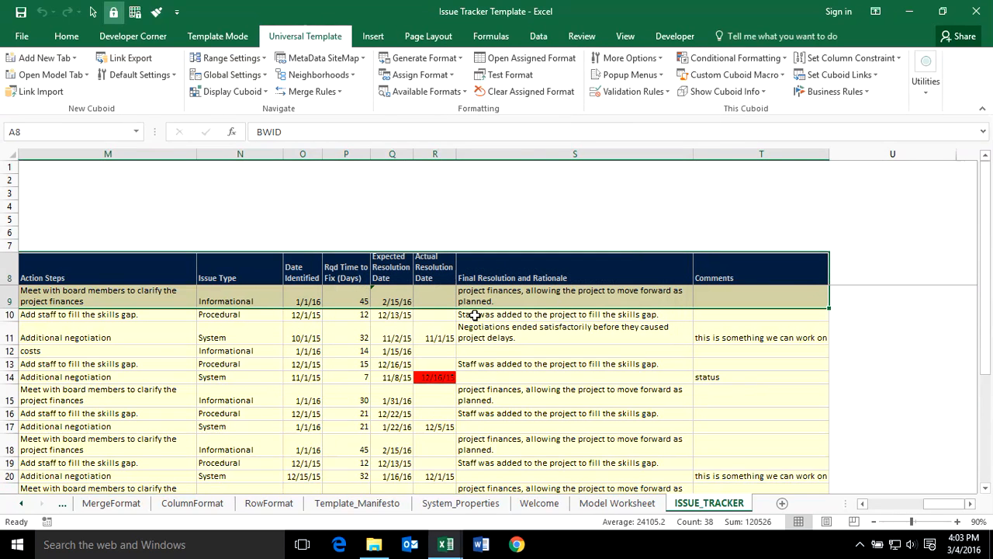
pyautogui.moveTo(938, 503); pyautogui.dragTo(887, 503)
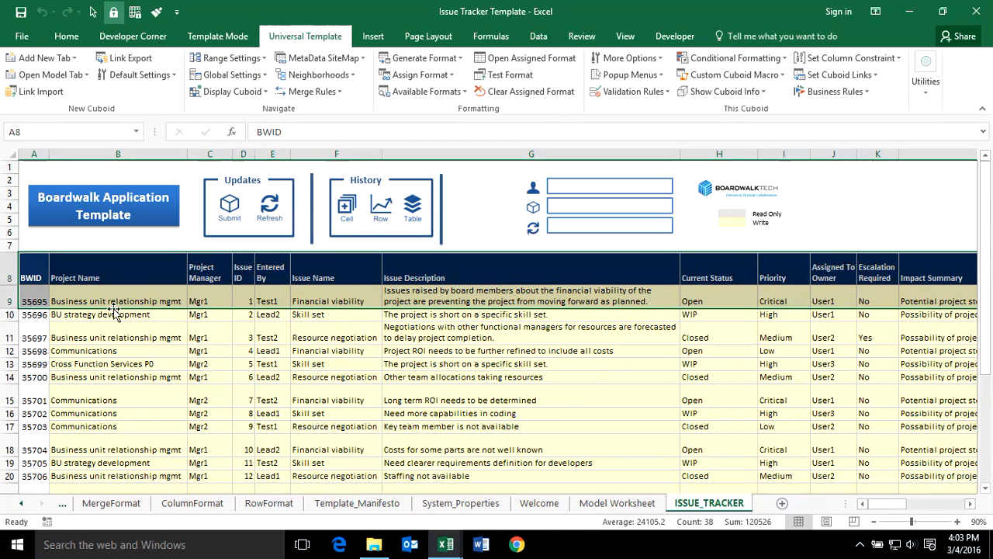
# Open the assigned RowFormat sheet, hide its column D, and return to ISSUE_TRACKER.
pyautogui.click(527, 58)
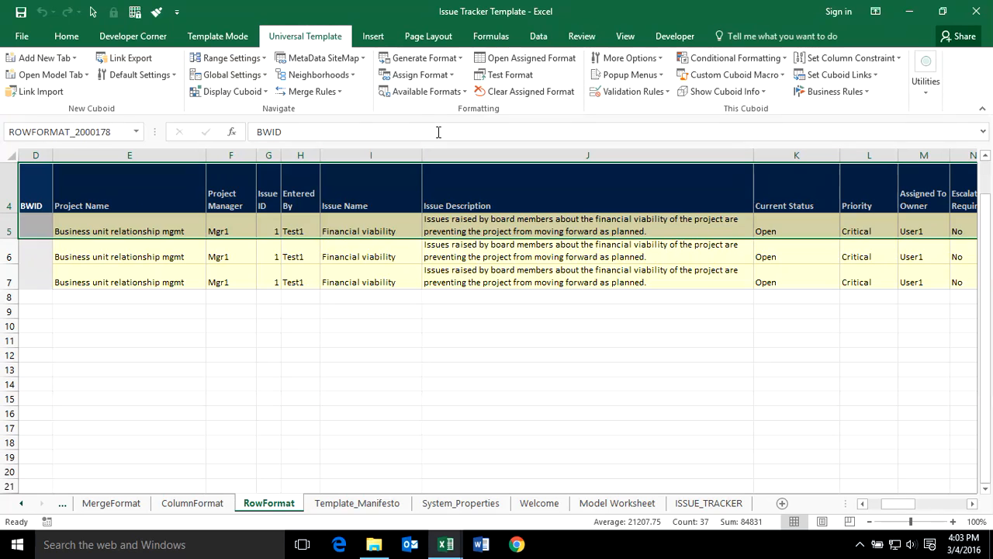
pyautogui.click(35, 155)
pyautogui.rightClick(36, 152)
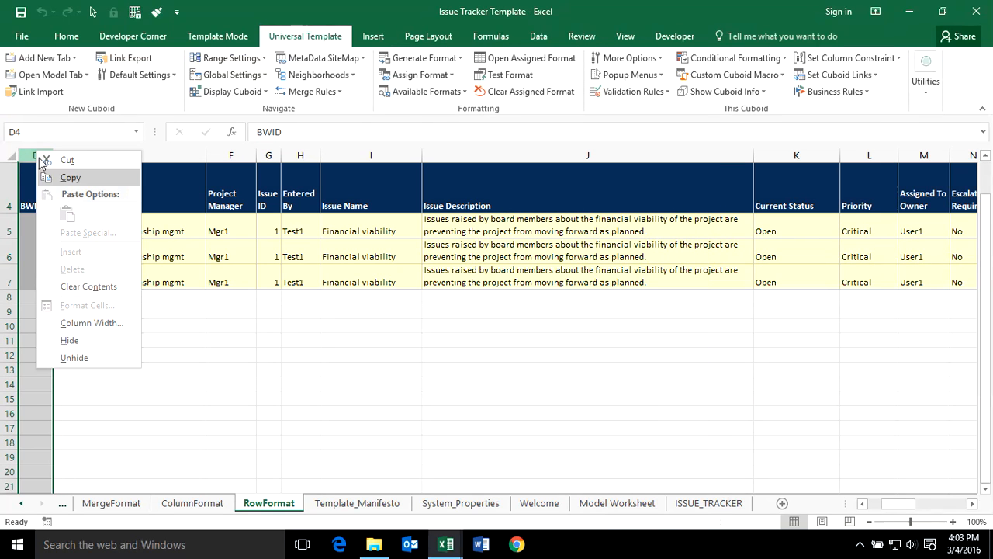
pyautogui.click(74, 339)
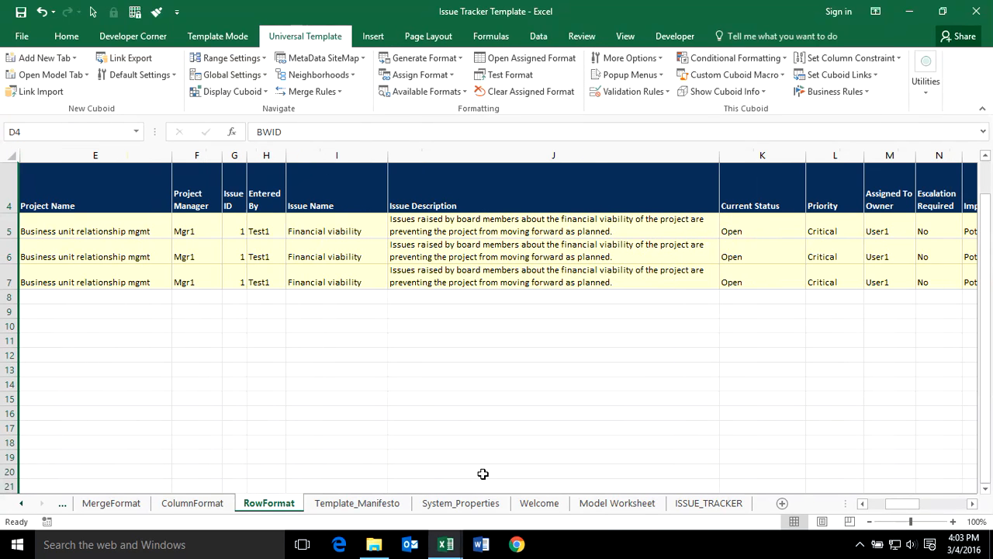
pyautogui.click(698, 504)
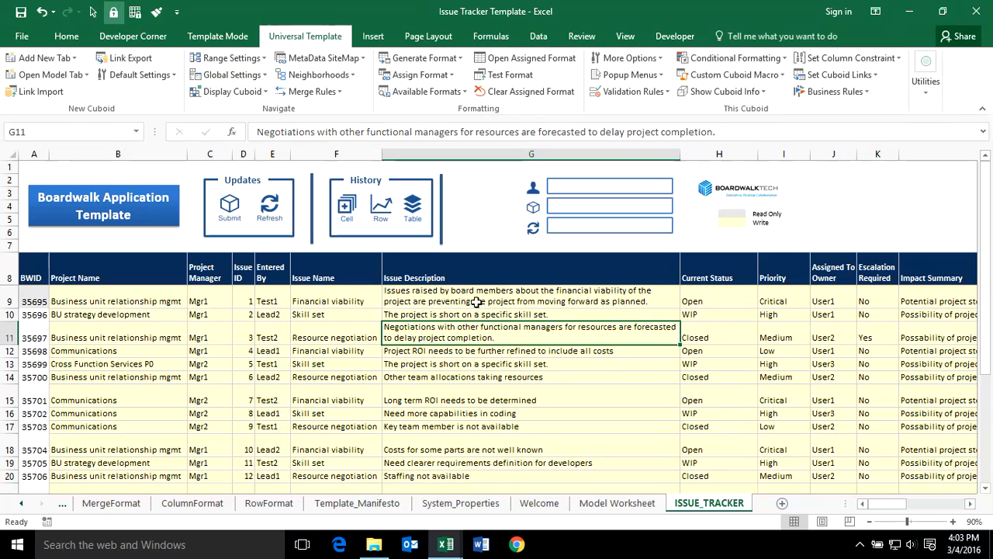
pyautogui.click(510, 74)
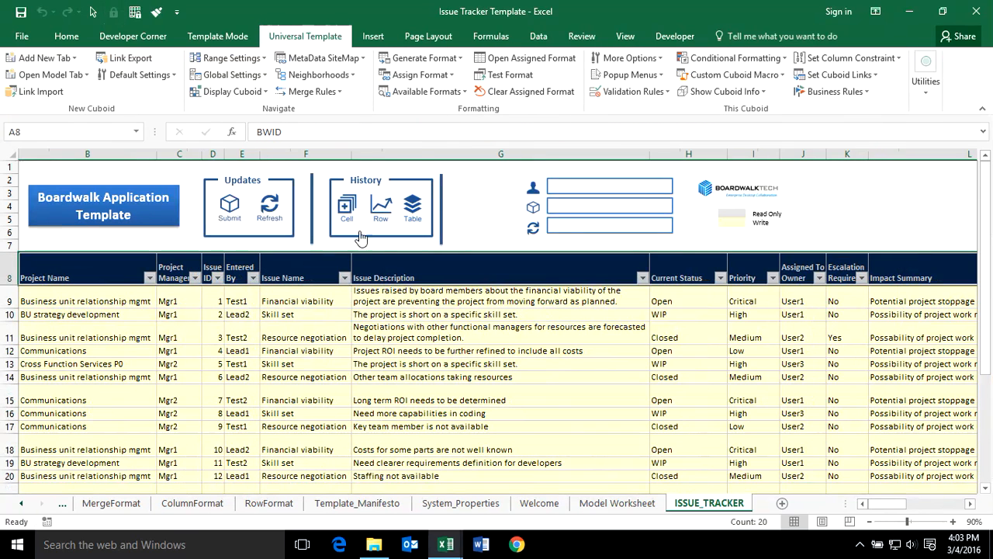
pyautogui.click(301, 399)
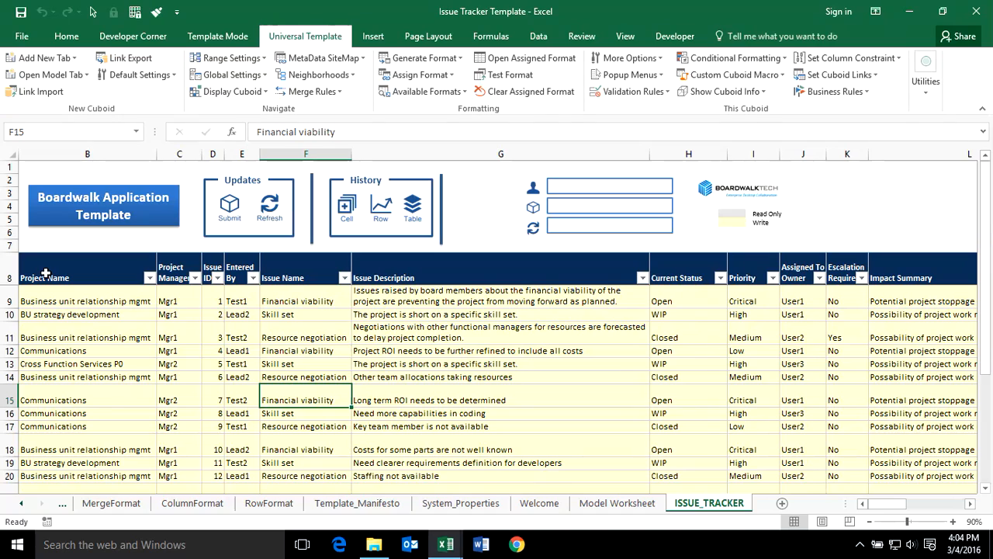
pyautogui.click(681, 314)
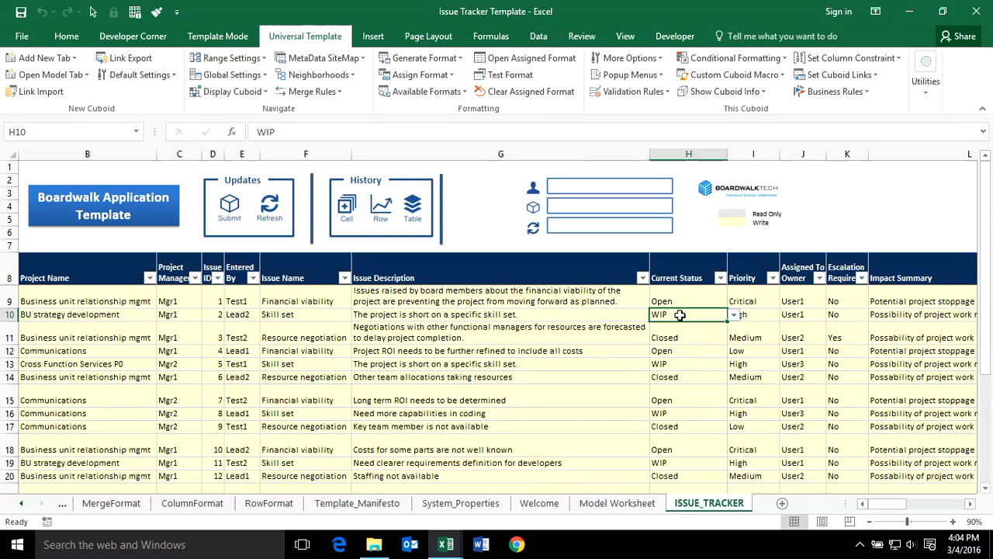
pyautogui.click(780, 314)
pyautogui.click(752, 314)
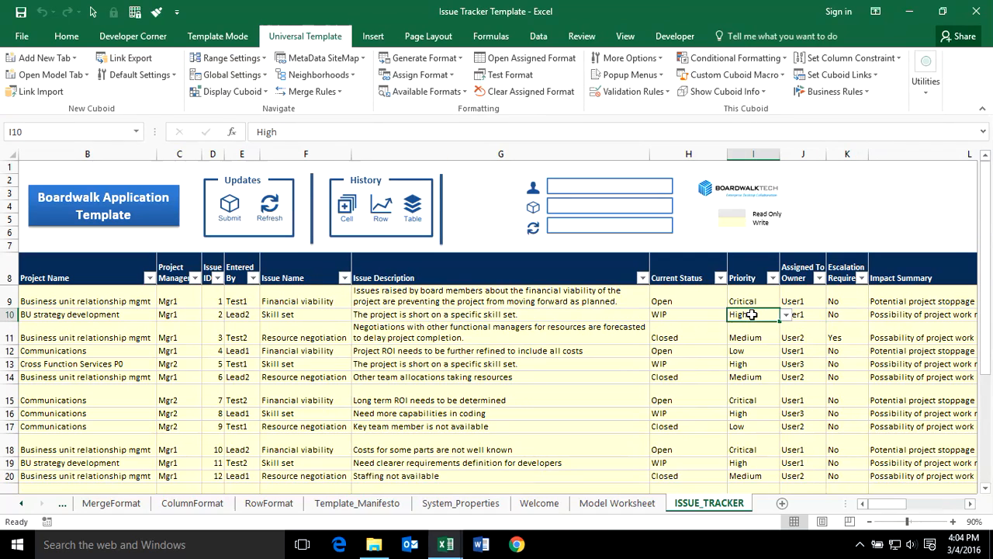
pyautogui.click(705, 316)
pyautogui.click(733, 315)
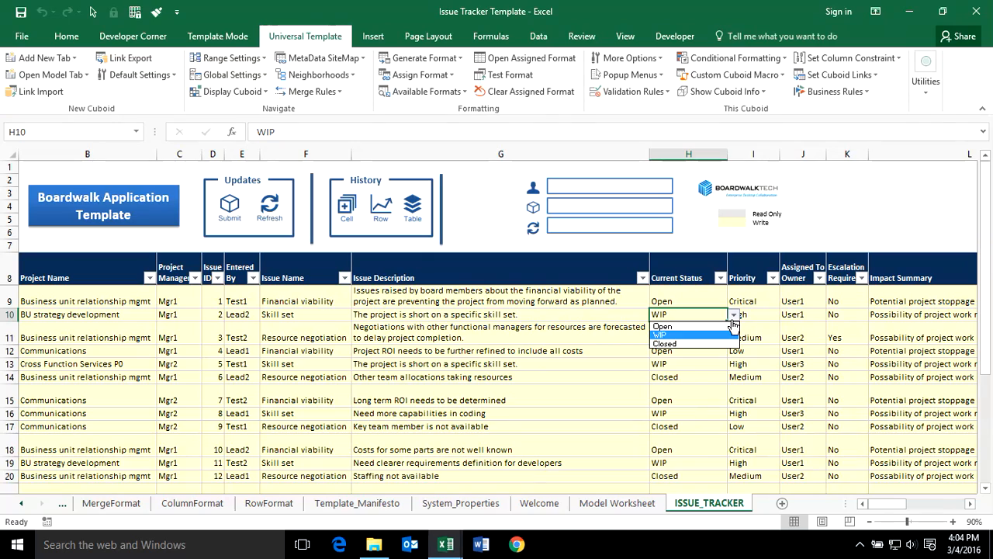
pyautogui.click(523, 367)
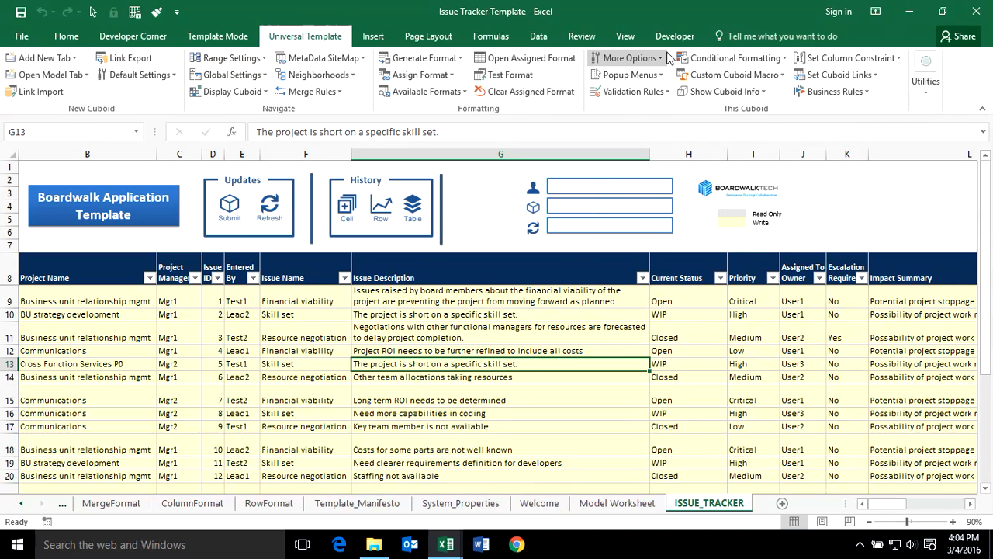
# Generate the Cuboid Macro settings for the Issue Tracker cuboid from More Options.
pyautogui.click(630, 58)
pyautogui.click(656, 128)
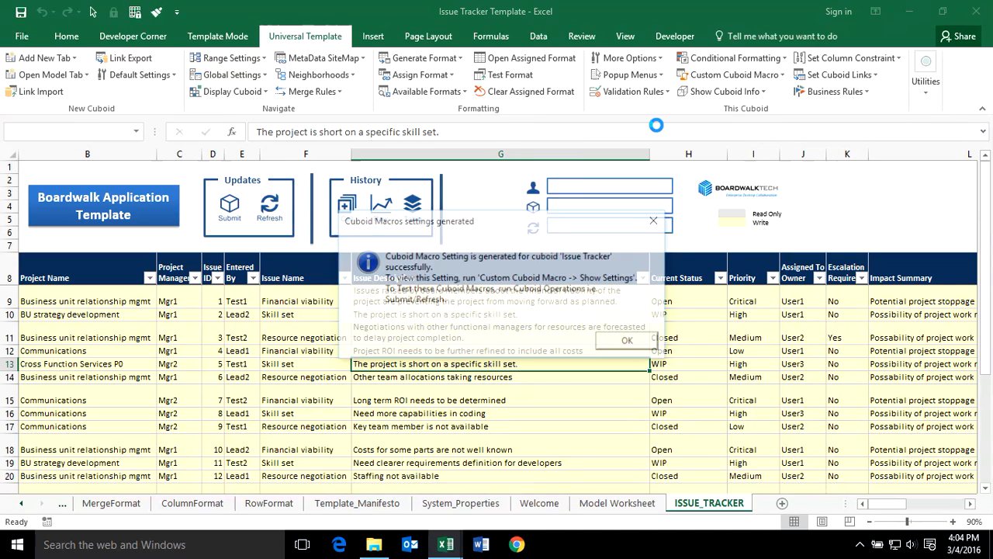
pyautogui.click(627, 341)
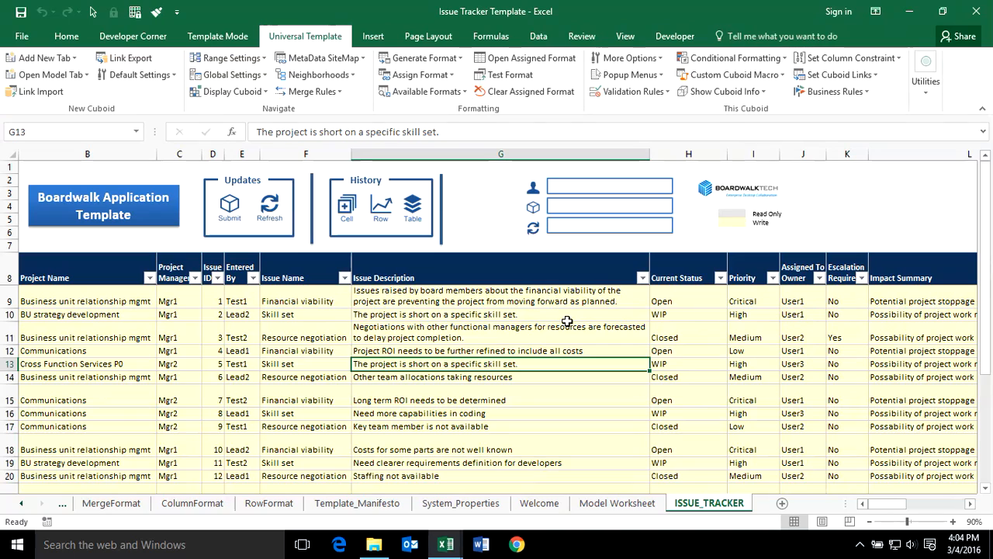
pyautogui.click(541, 351)
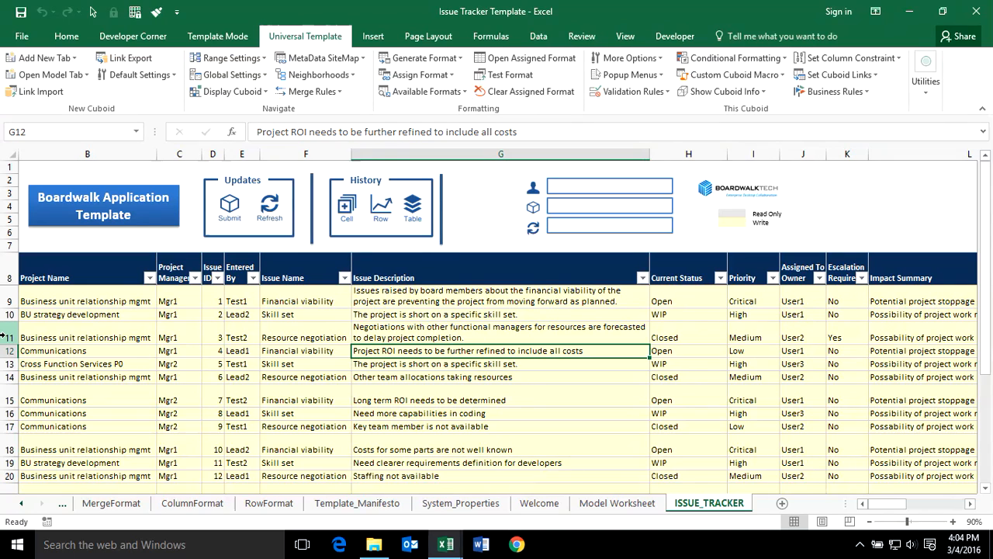
# Create the control Popup Menu settings and turn on Test Popup Menus.
pyautogui.click(630, 74)
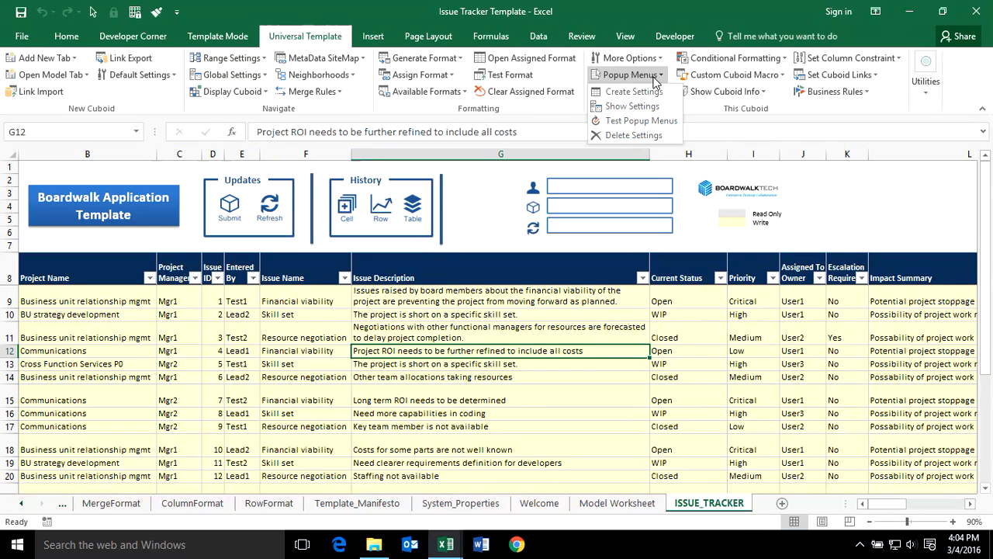
pyautogui.click(637, 92)
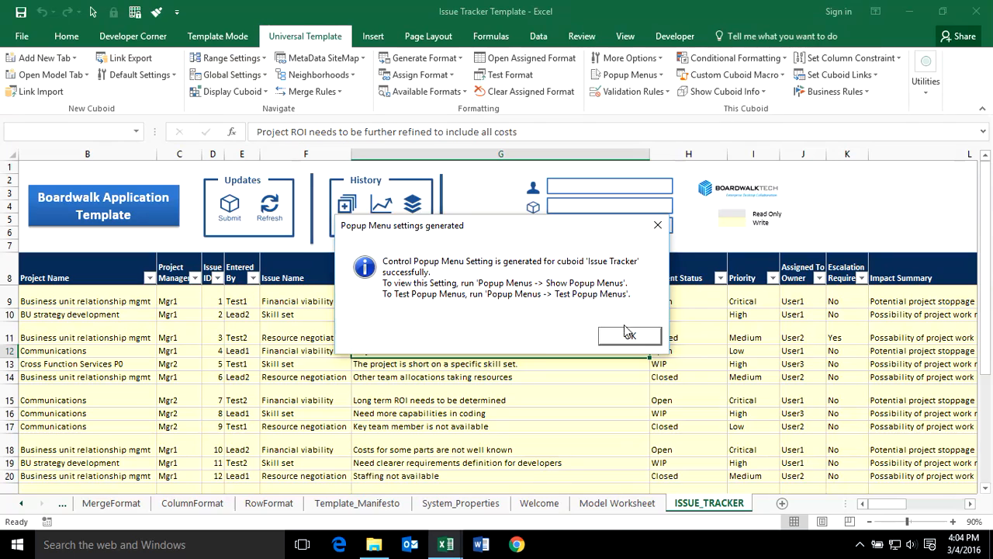
pyautogui.click(629, 335)
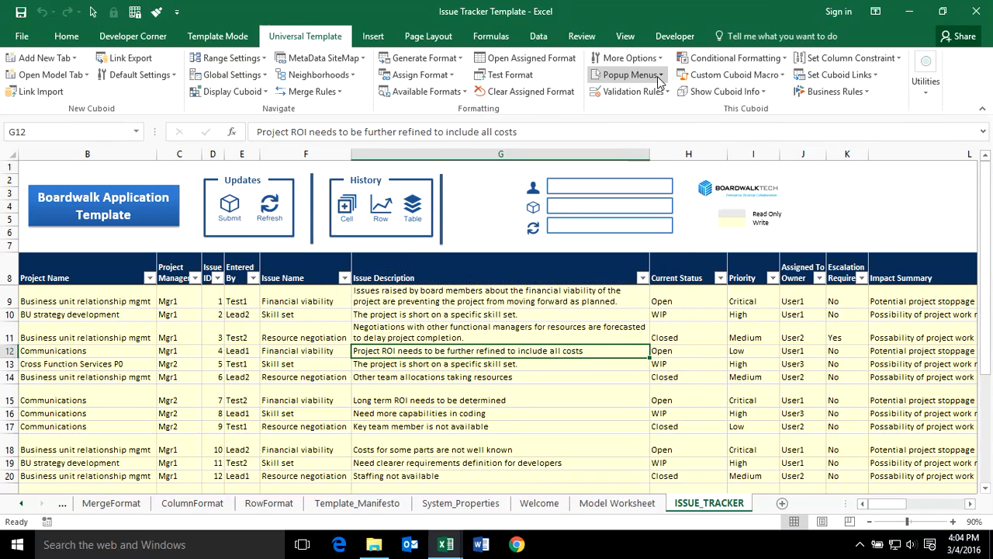
pyautogui.click(630, 74)
pyautogui.click(639, 121)
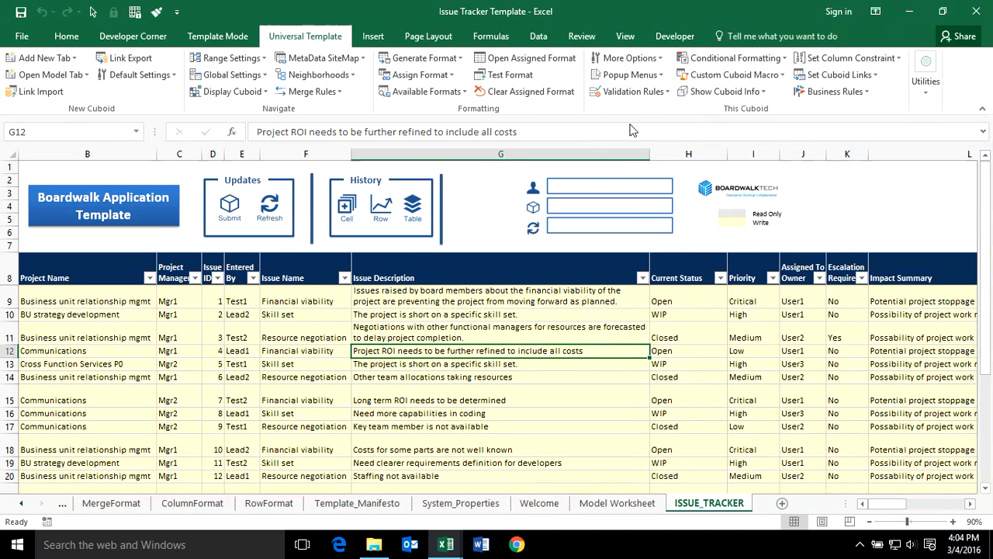
# Delete the comments on cell G11 through its Boardwalk context menu.
pyautogui.click(434, 337)
pyautogui.rightClick(434, 337)
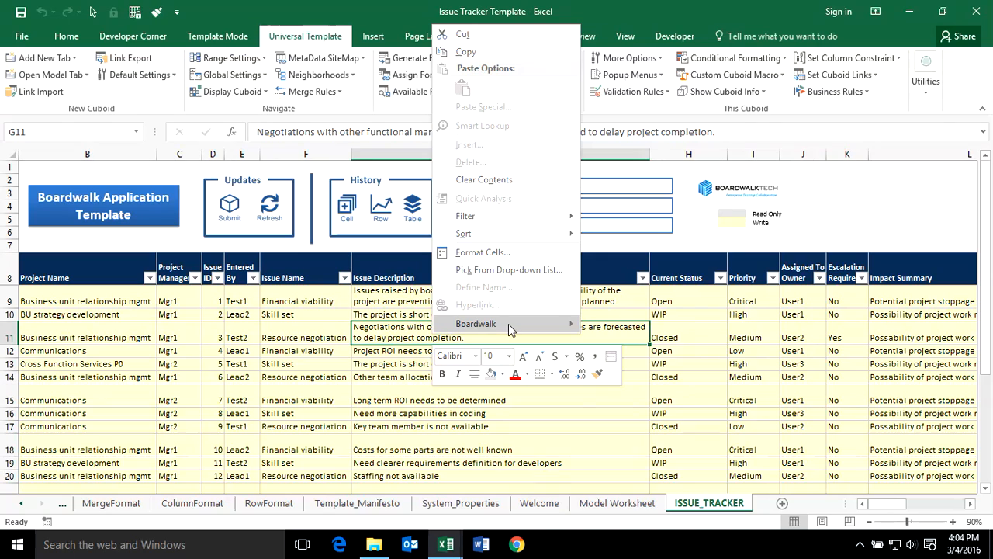
pyautogui.moveTo(508, 323)
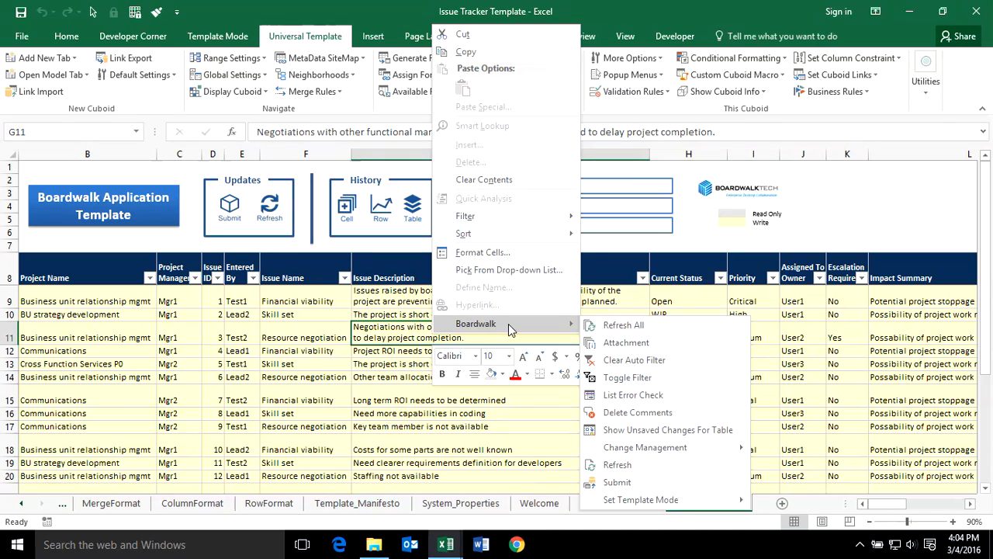
pyautogui.click(647, 414)
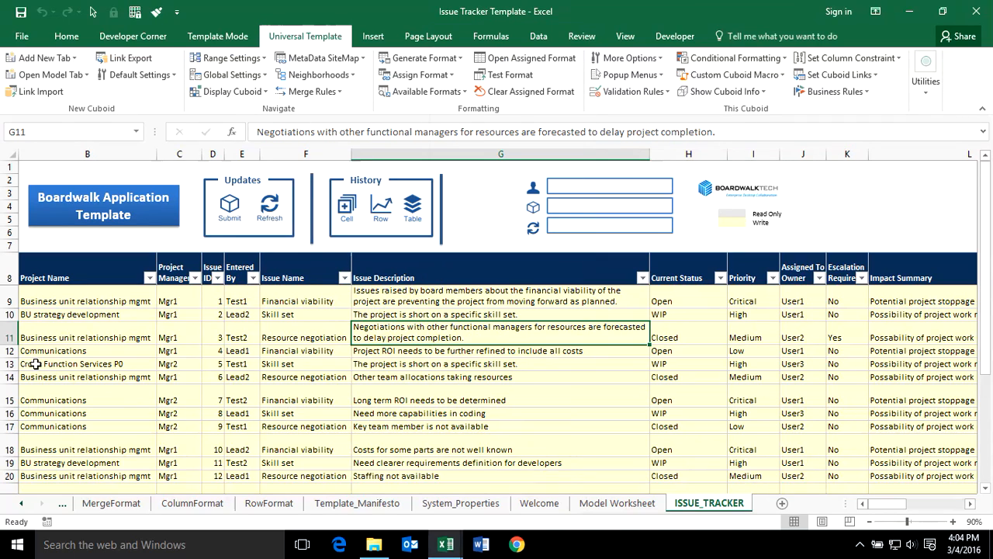
# Bring up row 11's Boardwalk commands, cancel without copying the SKU, then review J18 and H12.
pyautogui.click(9, 337)
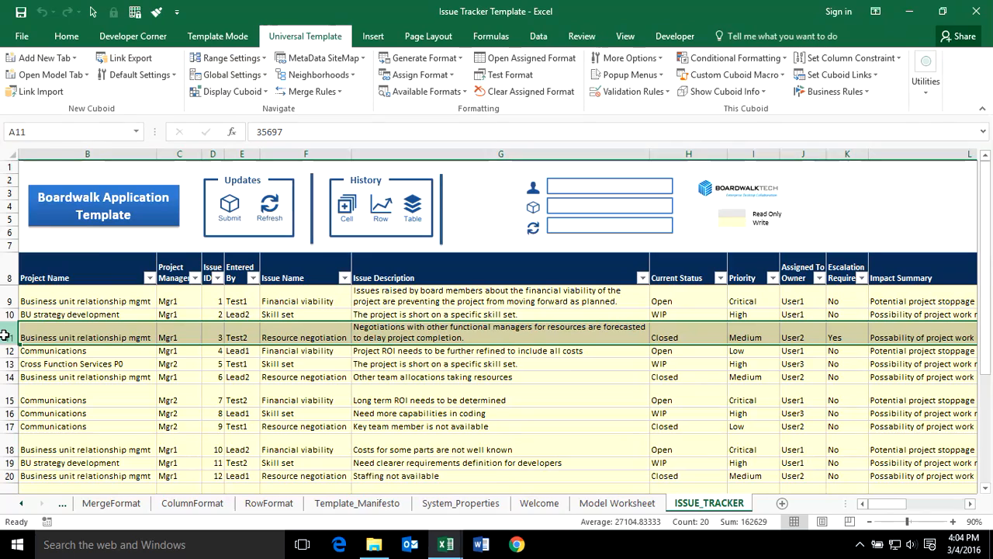
pyautogui.rightClick(10, 337)
pyautogui.moveTo(82, 326)
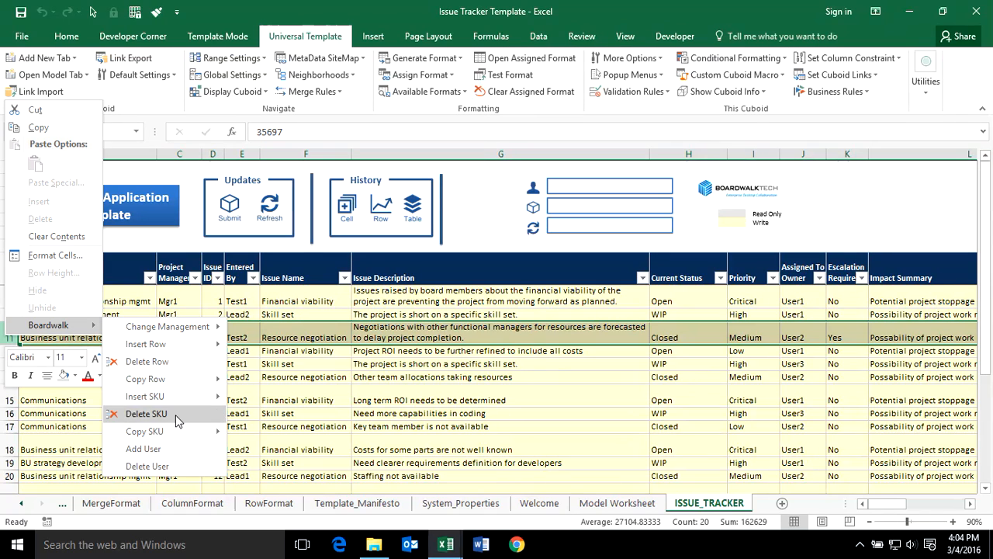
pyautogui.moveTo(108, 431)
pyautogui.click(390, 386)
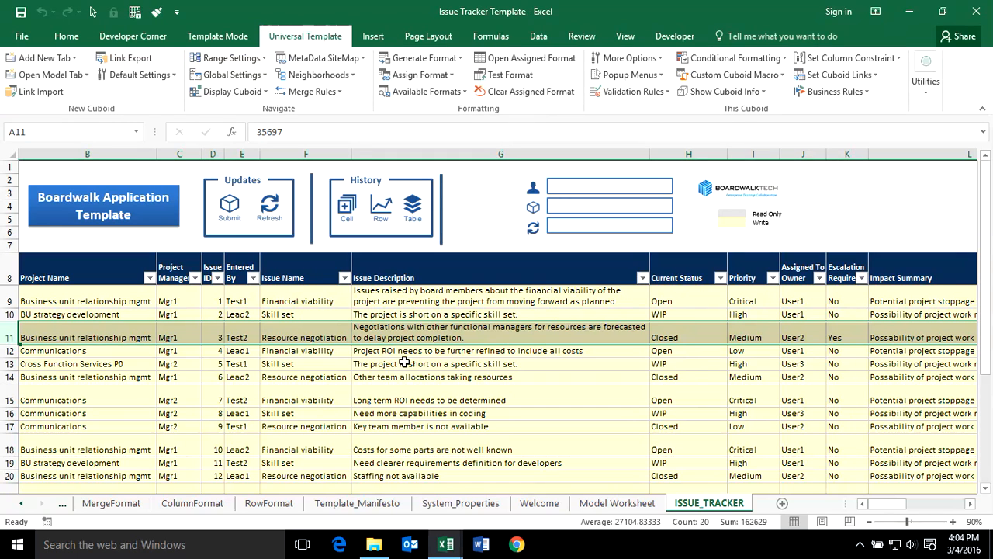
pyautogui.scroll(-1, 799, 380)
pyautogui.click(796, 389)
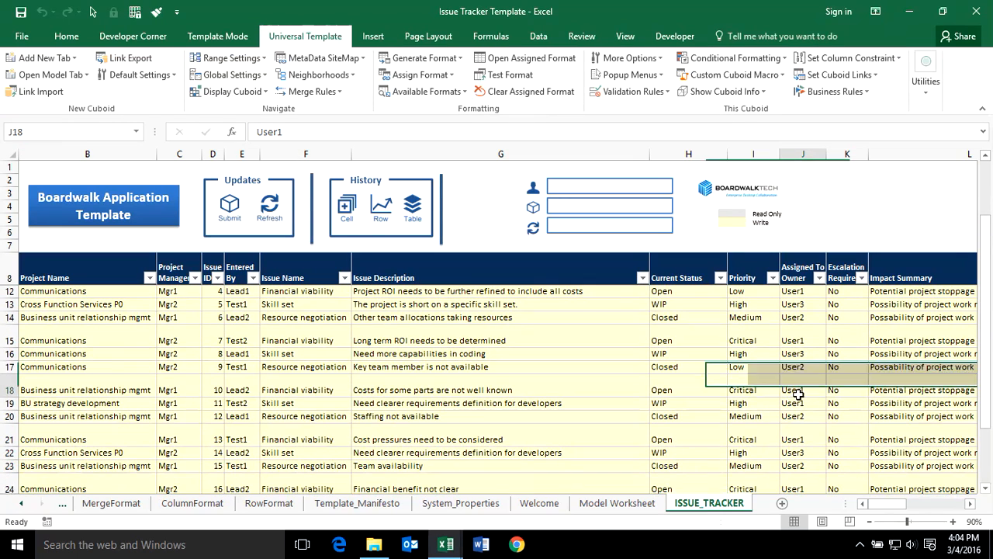
pyautogui.scroll(1, 816, 393)
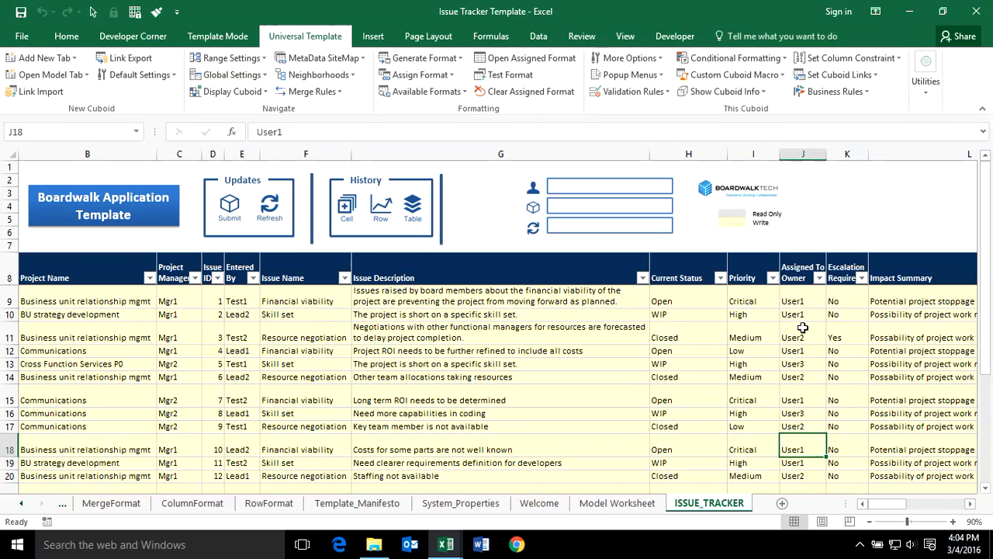
pyautogui.click(664, 350)
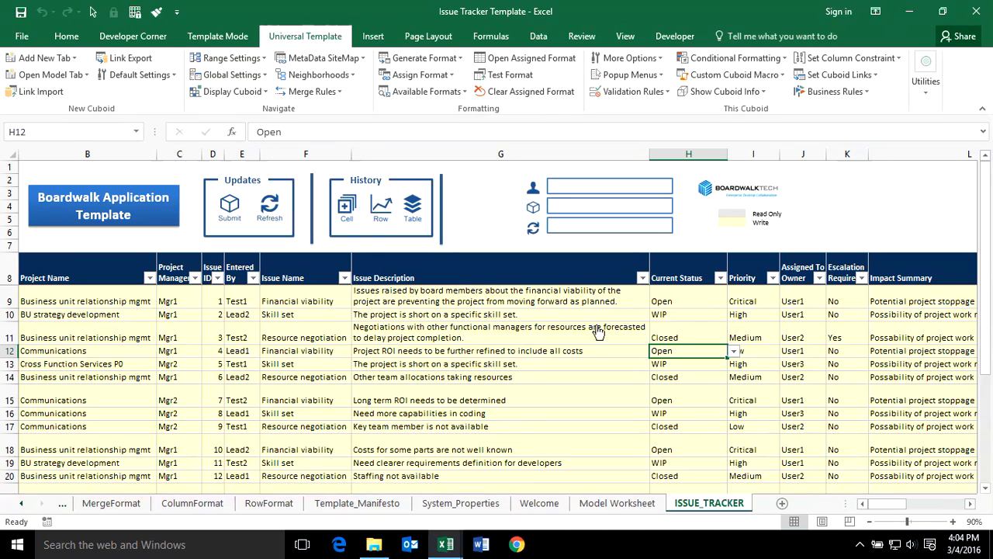
# Add a User Access template sheet and copy the Assigned To Owner header from ISSUE_TRACKER J8.
pyautogui.click(76, 58)
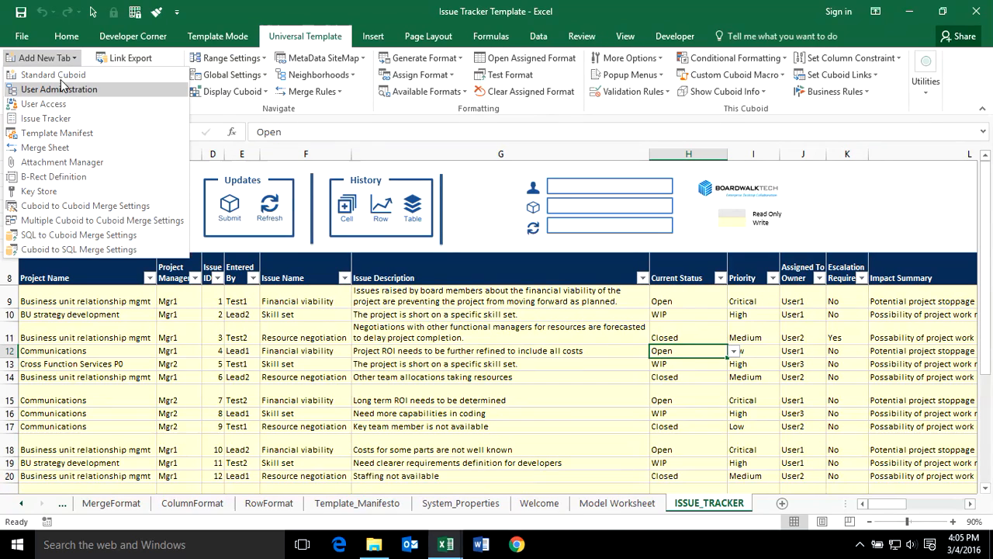
pyautogui.click(47, 102)
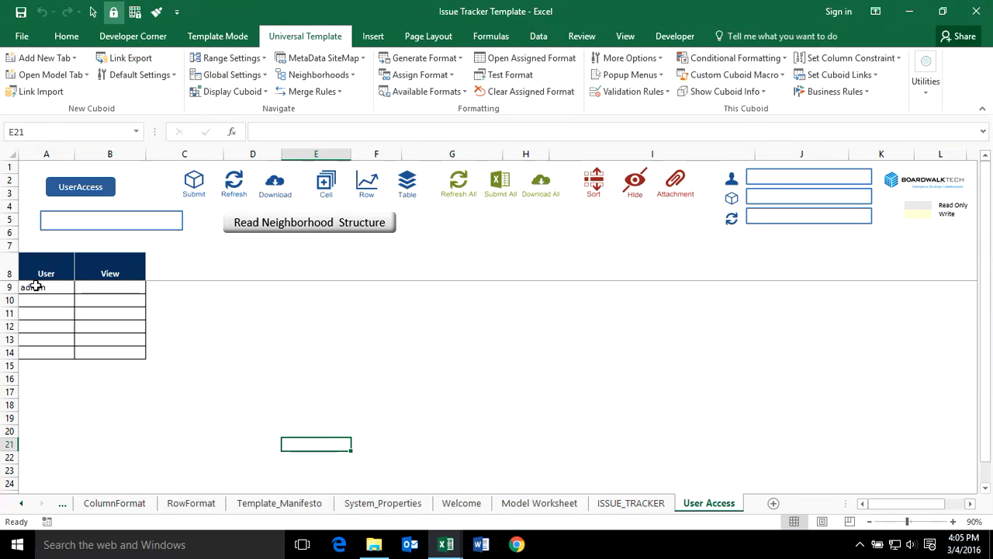
pyautogui.click(629, 503)
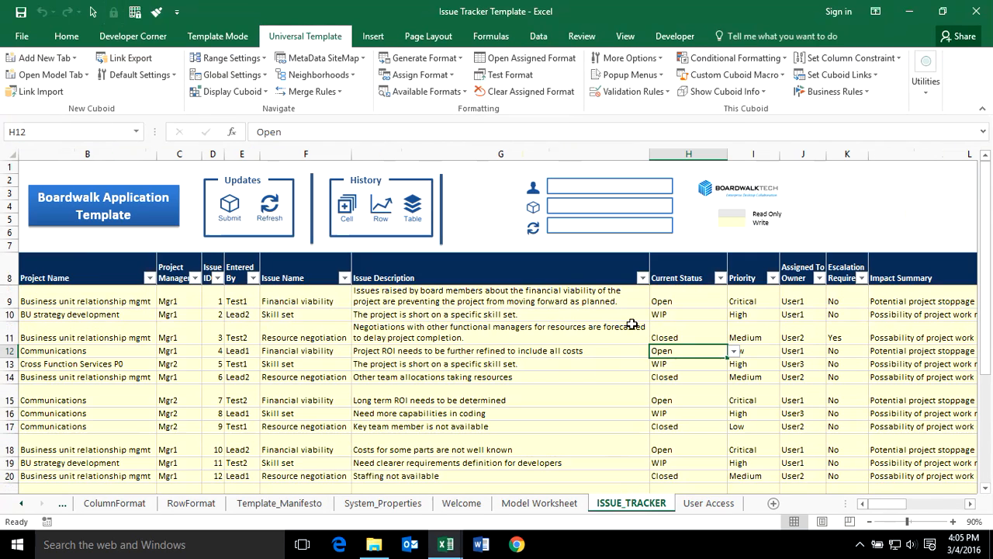
pyautogui.click(795, 267)
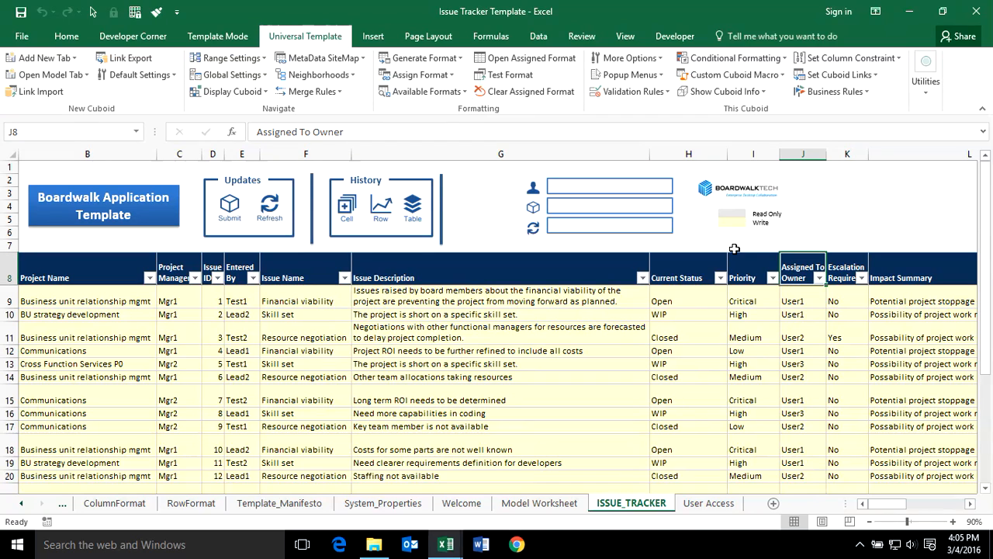
pyautogui.hotkey('ctrl', 'c')
# Paste the Assigned To Owner header into C8 and give C9:C14 the View column's borders.
pyautogui.click(706, 502)
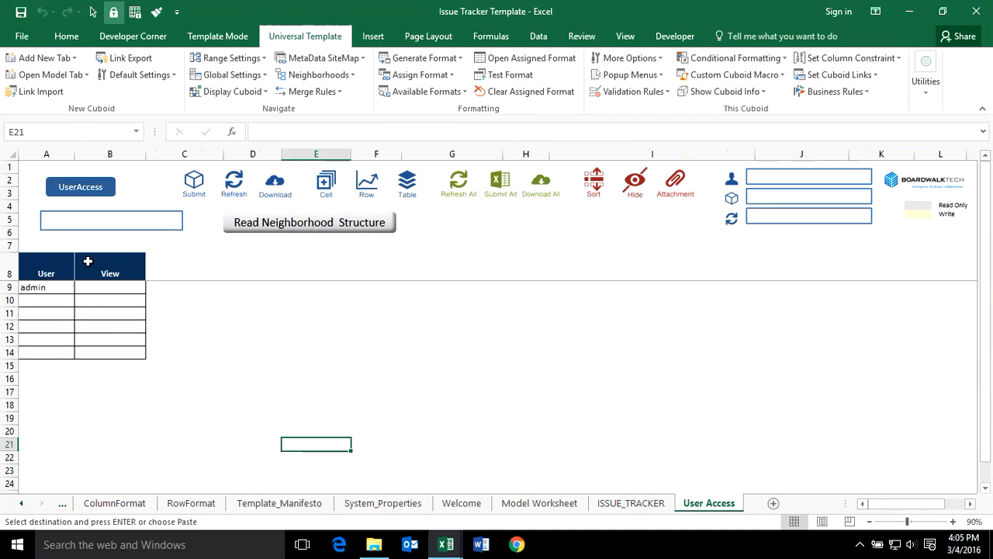
pyautogui.click(188, 273)
pyautogui.hotkey('ctrl', 'v')
pyautogui.click(212, 379)
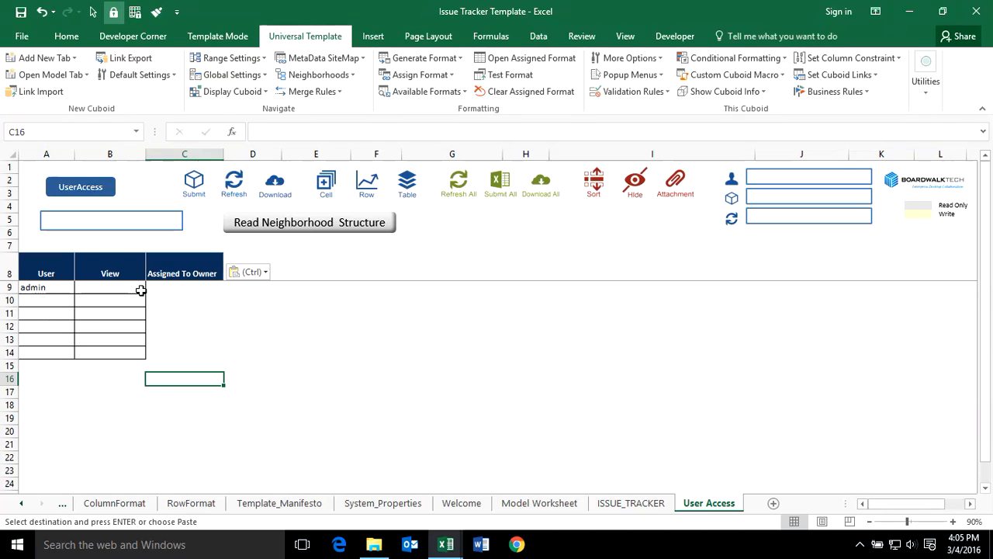
pyautogui.moveTo(110, 287); pyautogui.dragTo(109, 352)
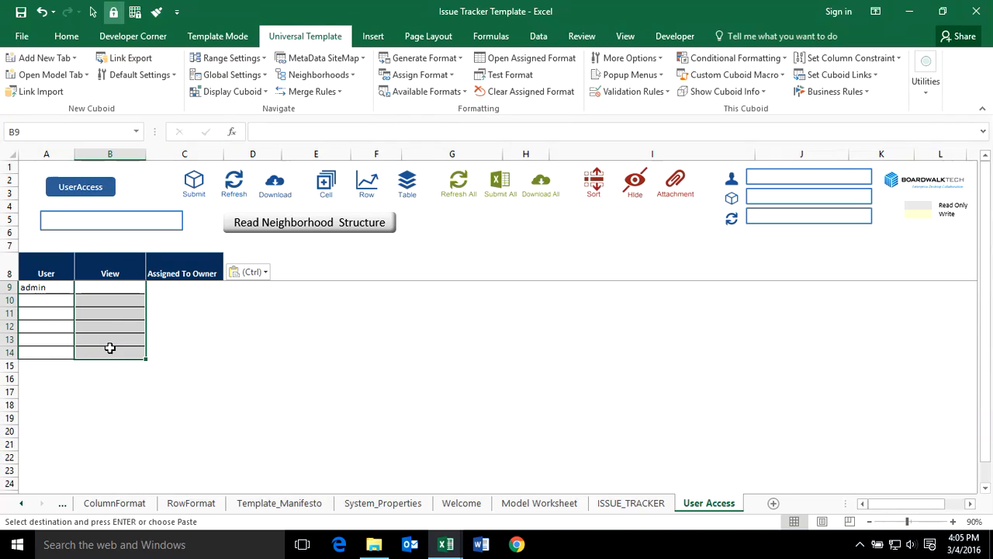
pyautogui.click(157, 13)
pyautogui.click(193, 288)
# Add users mgr and user1, with user1 as user1's Assigned To Owner.
pyautogui.click(58, 301)
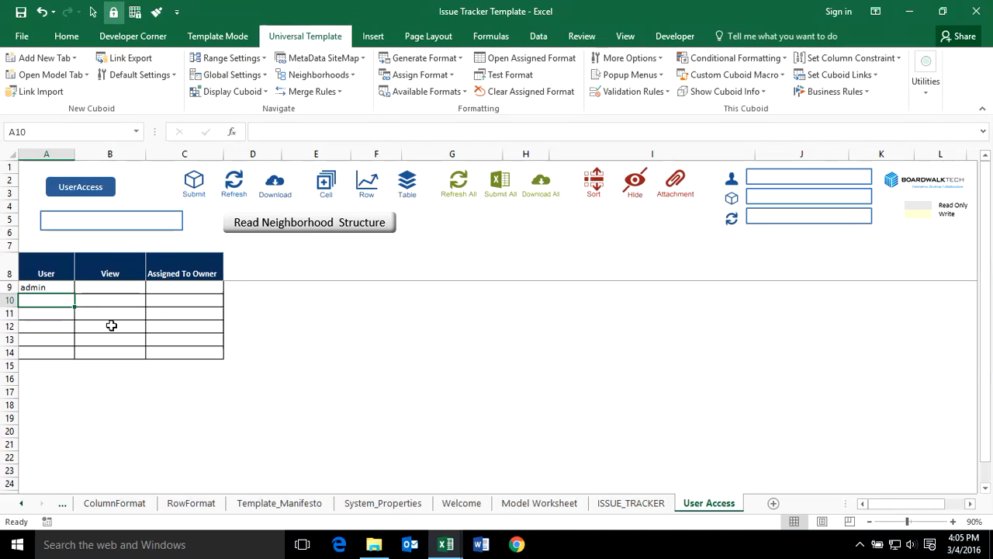
pyautogui.write('mgr')
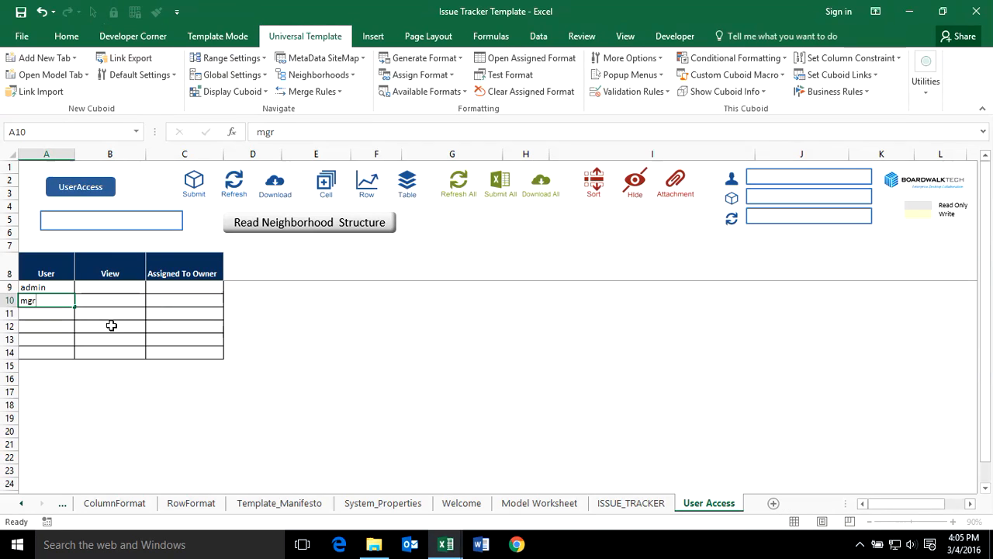
pyautogui.press('Return')
pyautogui.write('user1')
pyautogui.press('Return')
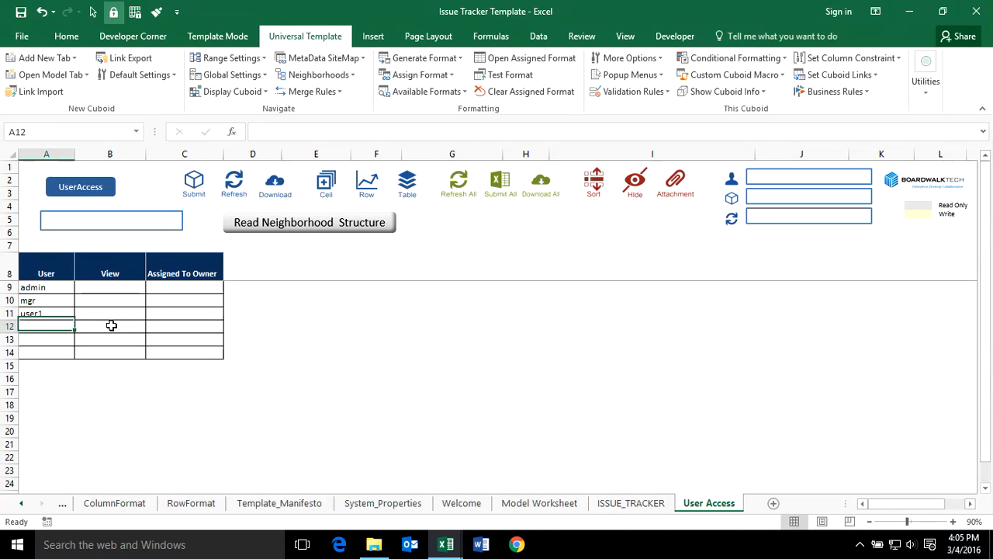
pyautogui.click(166, 313)
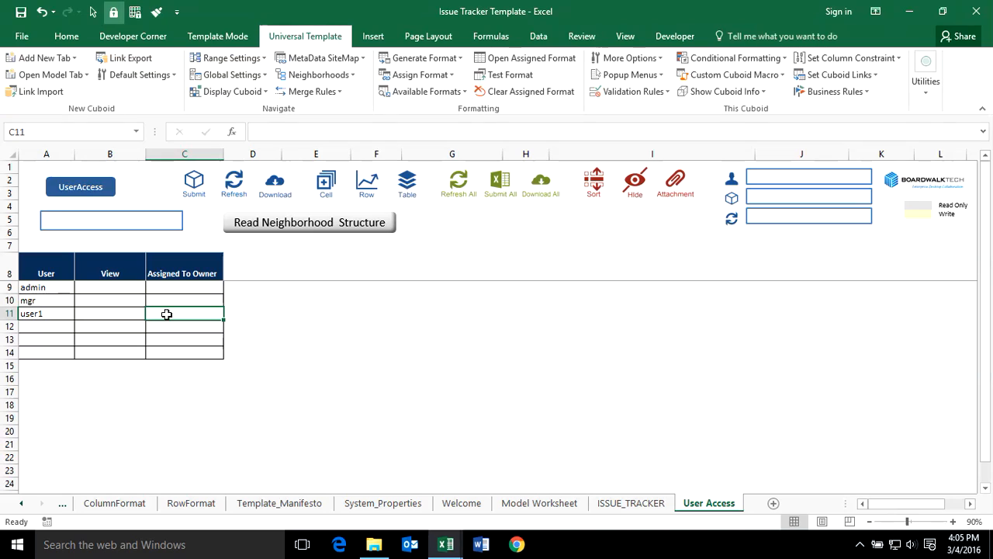
pyautogui.write('user1')
pyautogui.press('Return')
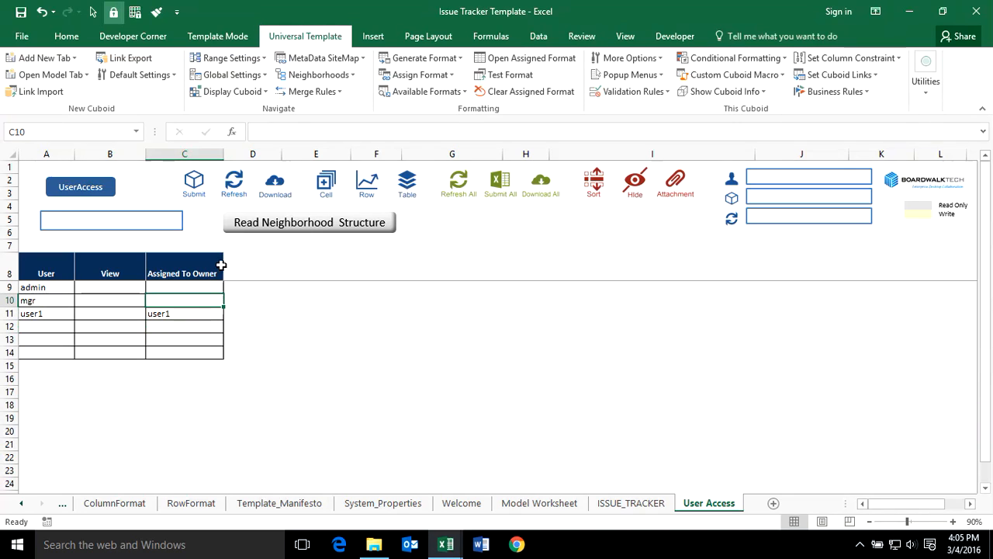
pyautogui.moveTo(225, 264); pyautogui.dragTo(380, 346)
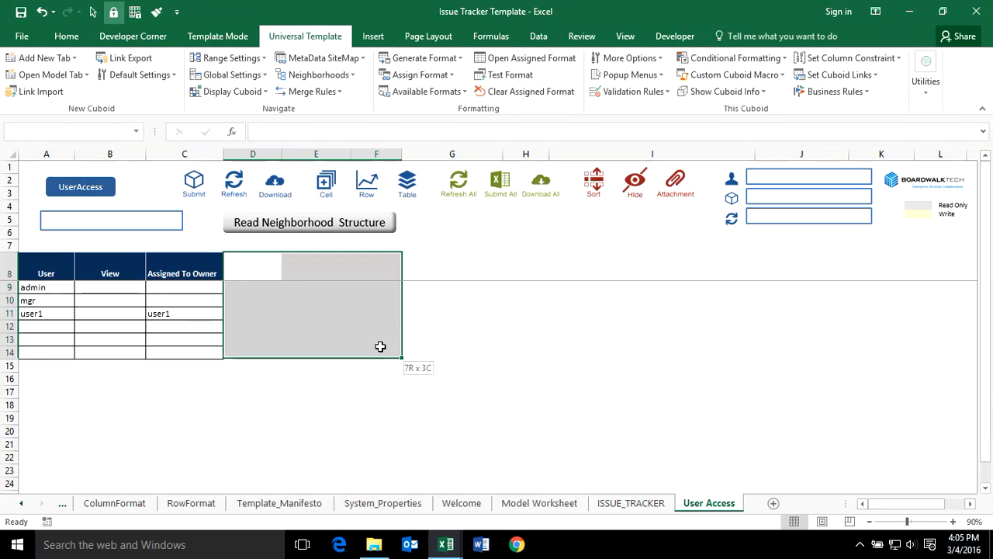
# Link-export the A8:C11 User Access table to Boardwalk as a linked cuboid.
pyautogui.click(93, 300)
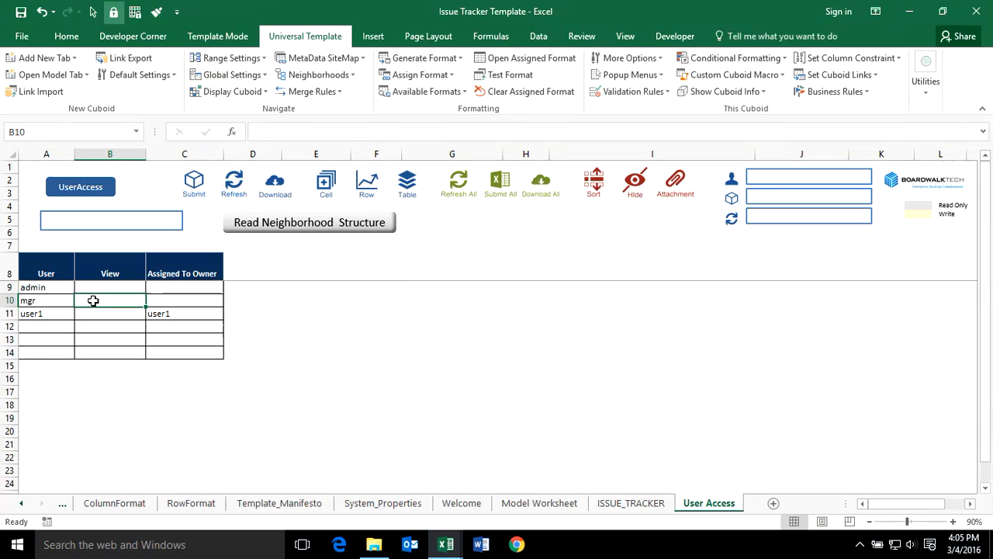
pyautogui.click(128, 59)
pyautogui.click(564, 336)
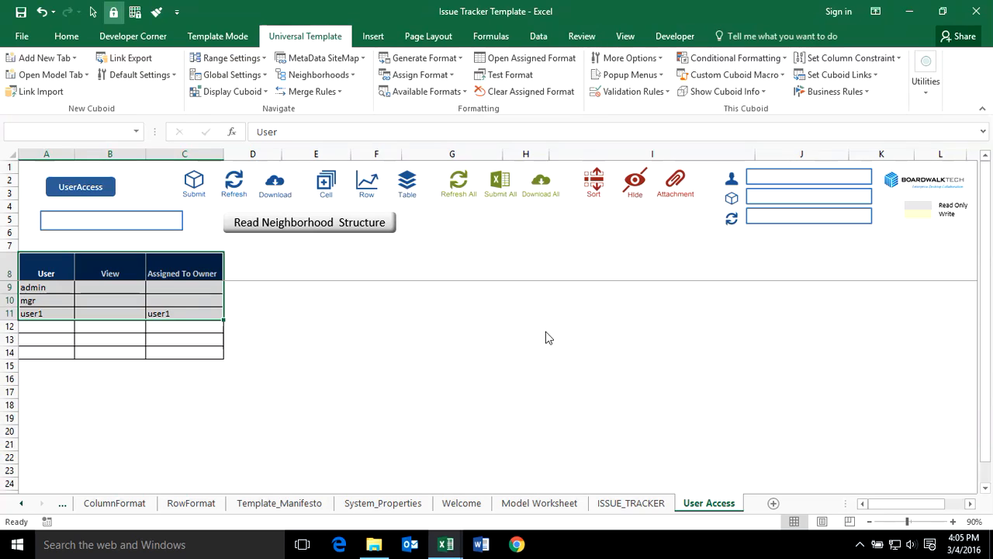
pyautogui.click(590, 337)
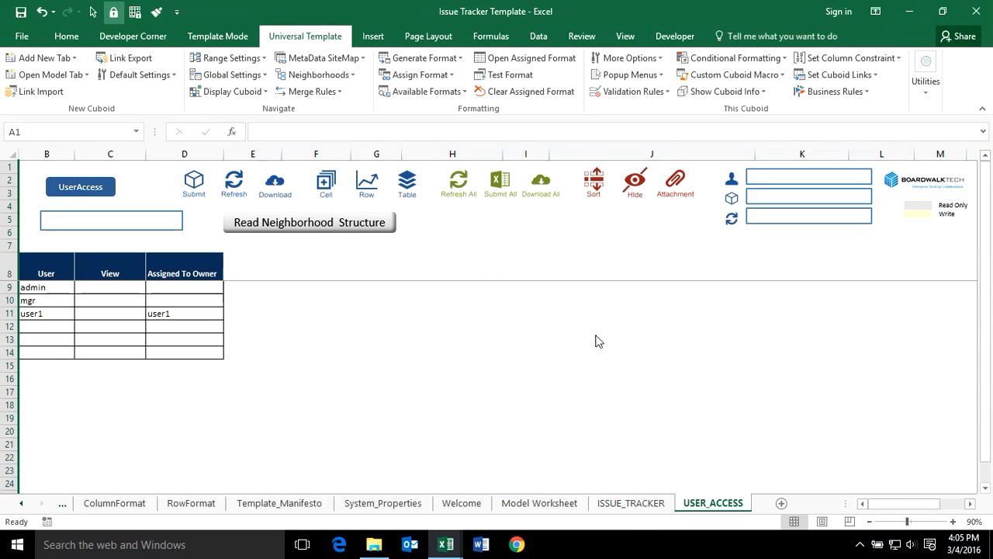
pyautogui.click(150, 275)
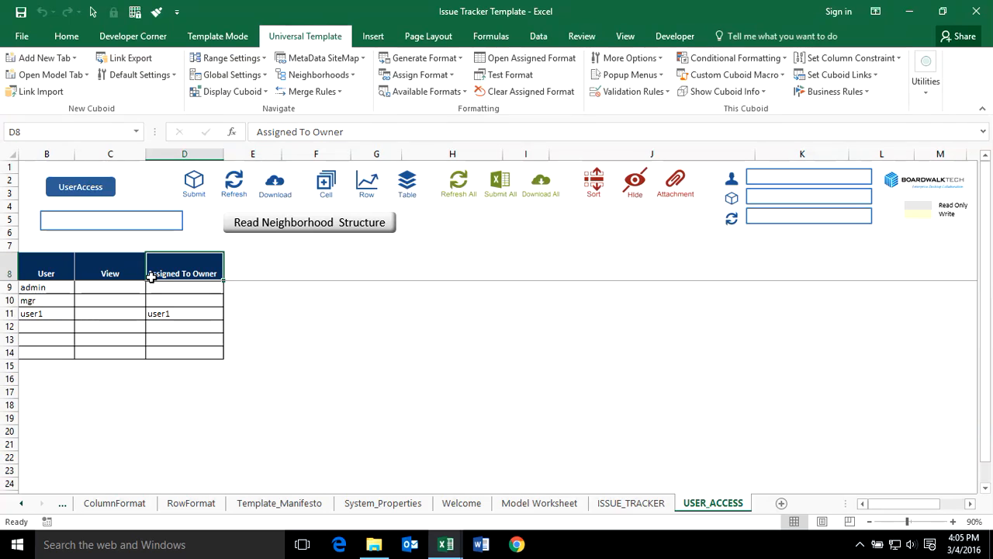
pyautogui.click(648, 502)
# Assign User Access as the row criteria for the ISSUE_TRACKER issue table.
pyautogui.click(392, 318)
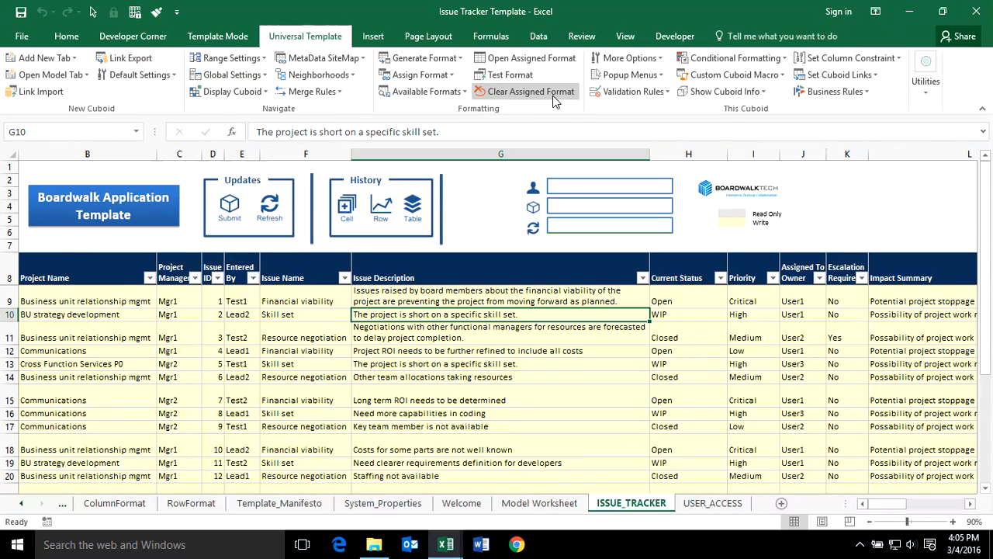
pyautogui.click(644, 58)
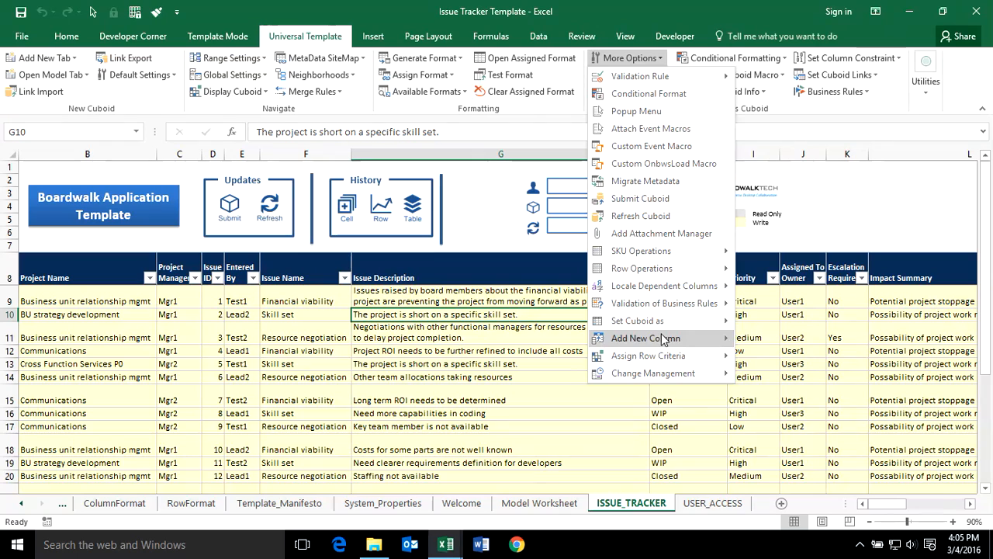
pyautogui.moveTo(722, 356)
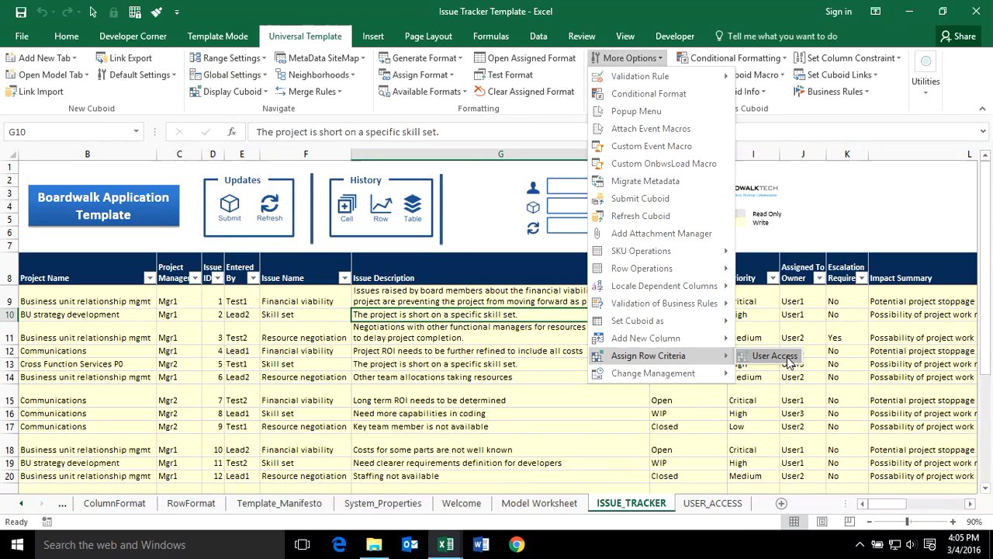
pyautogui.click(773, 358)
pyautogui.click(559, 337)
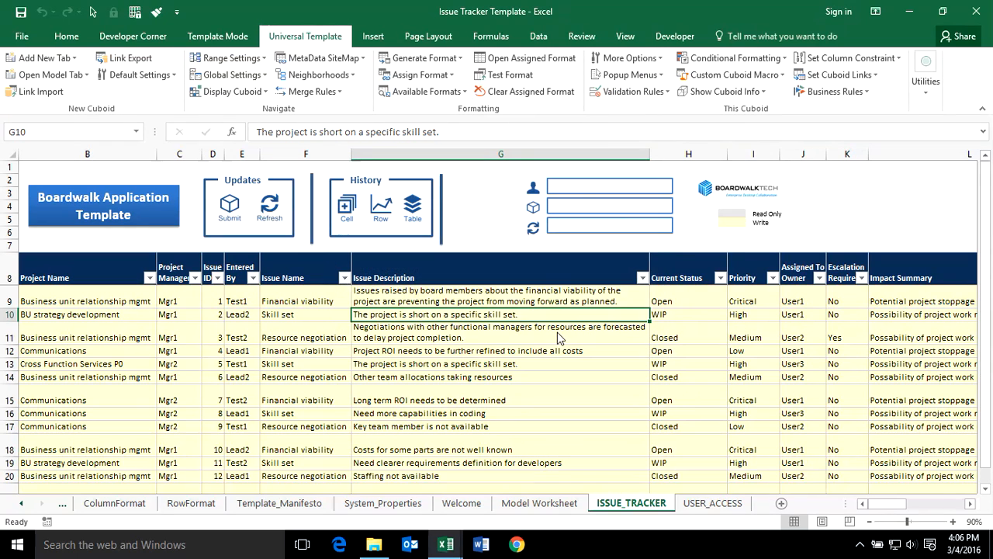
pyautogui.click(627, 331)
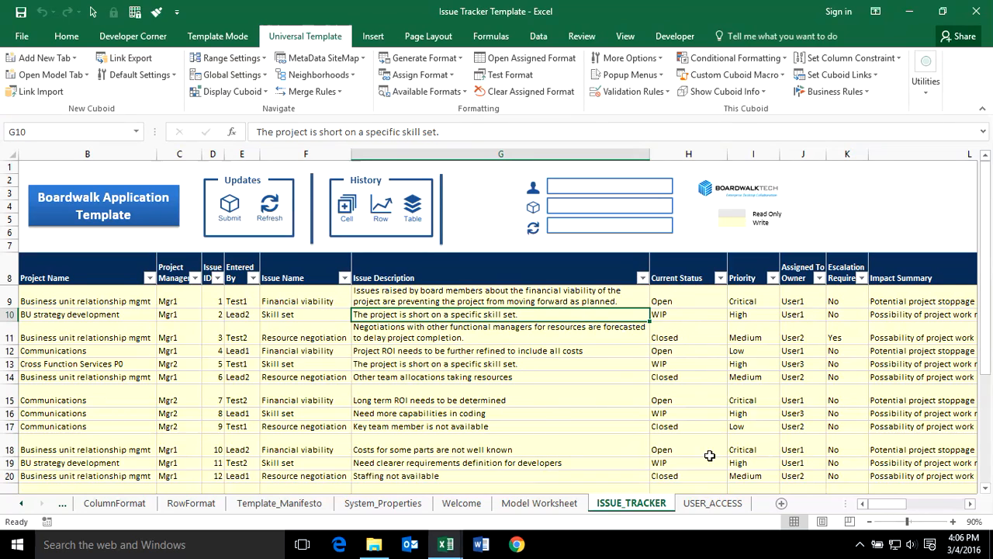
pyautogui.click(731, 353)
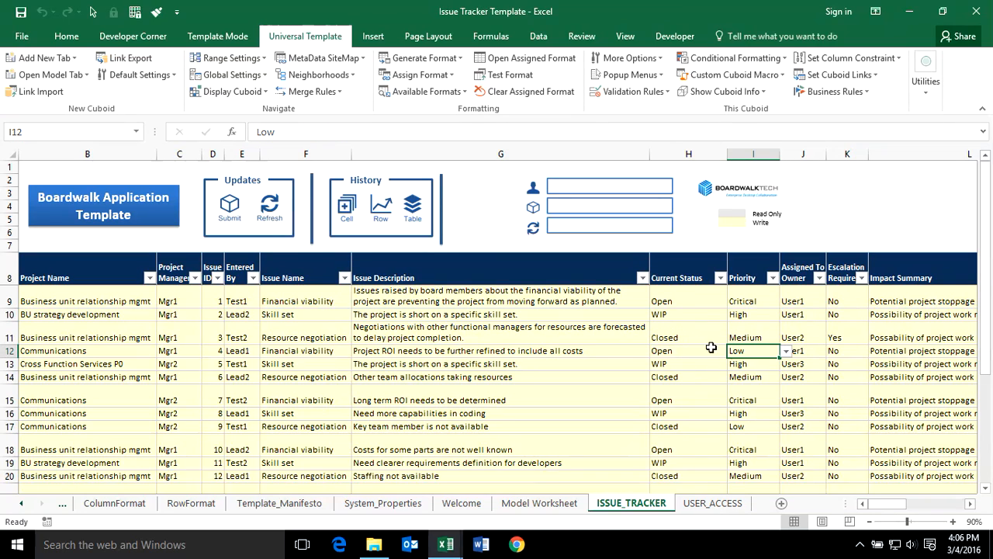
# Add a Template Manifest sheet and change USER_ACCESS's Visible value in D10 to FALSE.
pyautogui.click(75, 58)
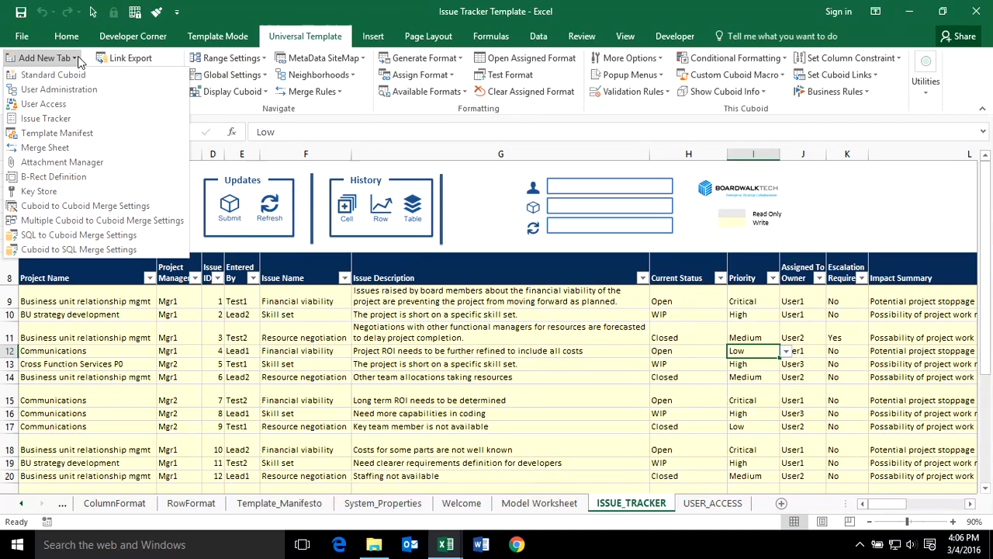
pyautogui.click(54, 133)
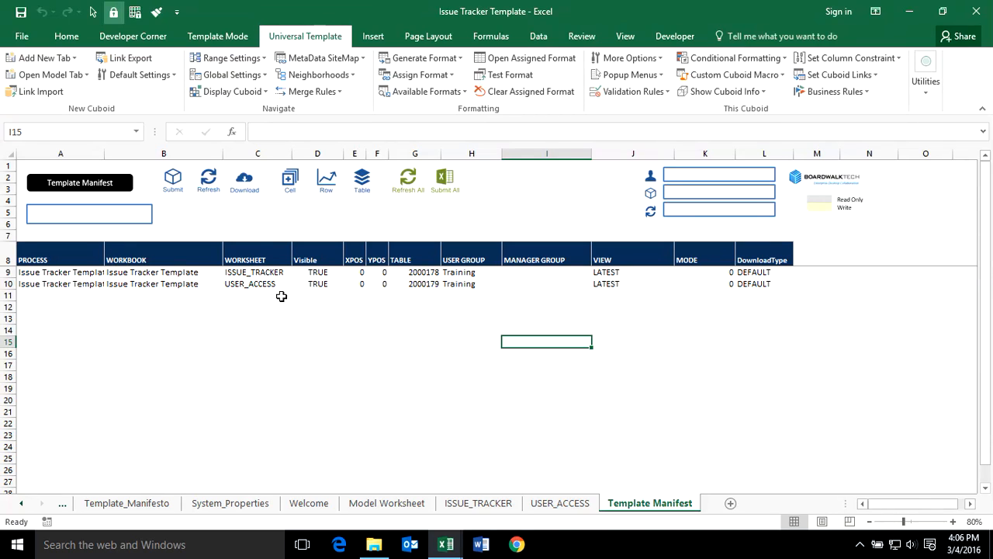
pyautogui.click(326, 284)
pyautogui.write('FA')
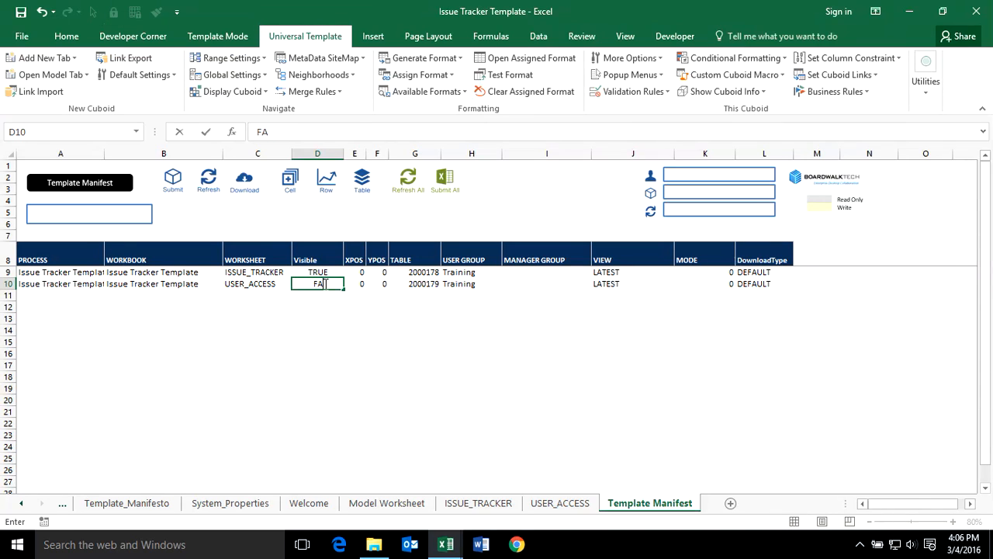
pyautogui.write('LSE')
pyautogui.press('Return')
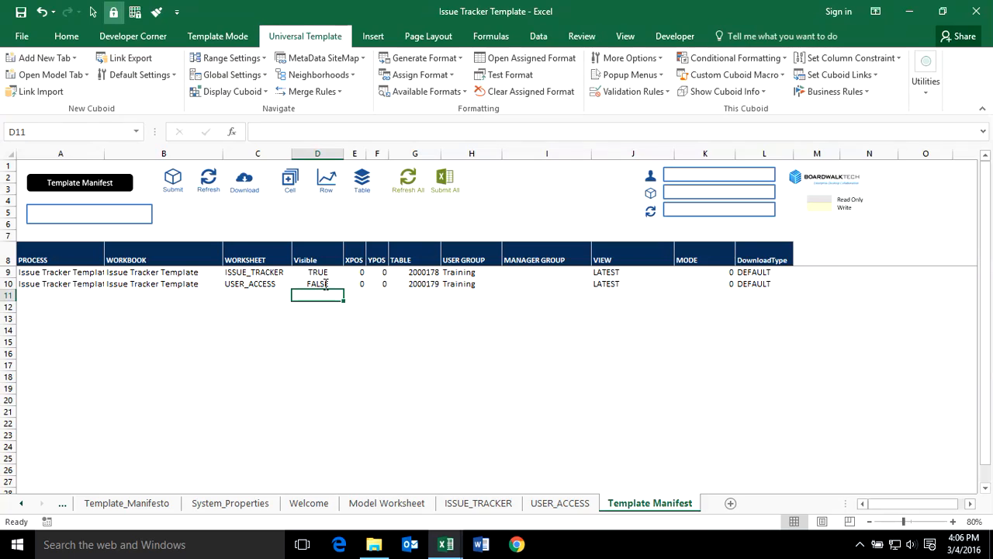
pyautogui.click(325, 284)
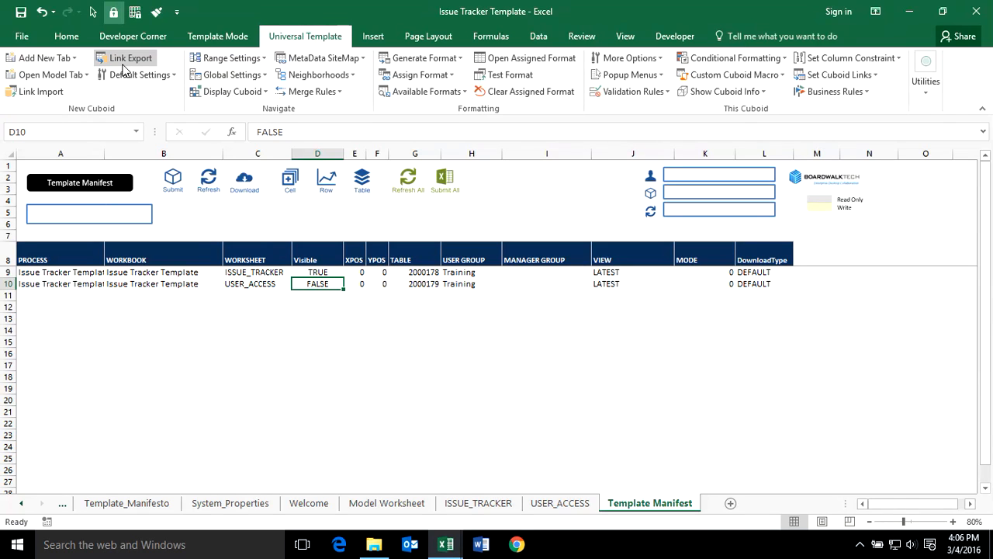
pyautogui.click(404, 286)
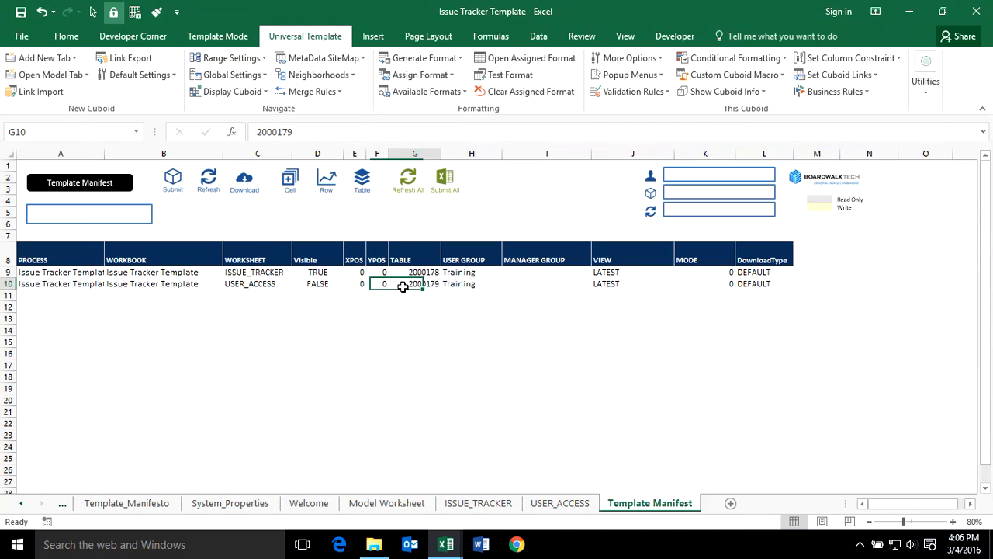
pyautogui.click(316, 285)
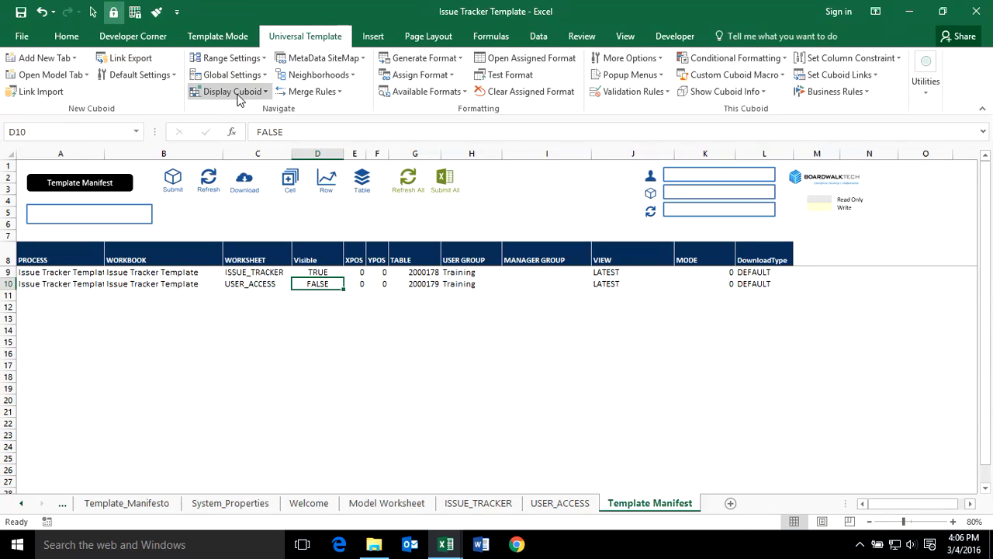
# Link-export the A8:L10 template manifest table to Boardwalk.
pyautogui.click(124, 59)
pyautogui.click(564, 337)
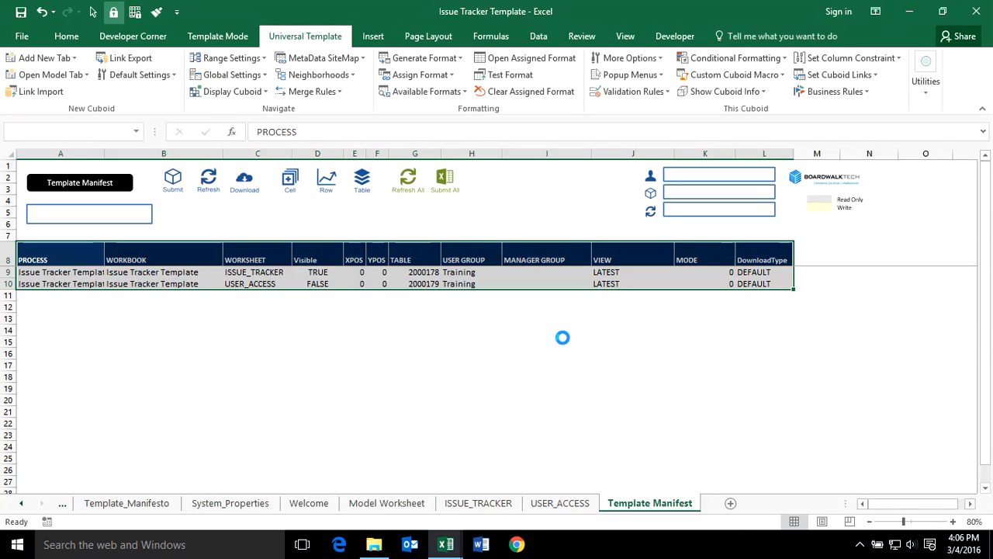
pyautogui.click(627, 334)
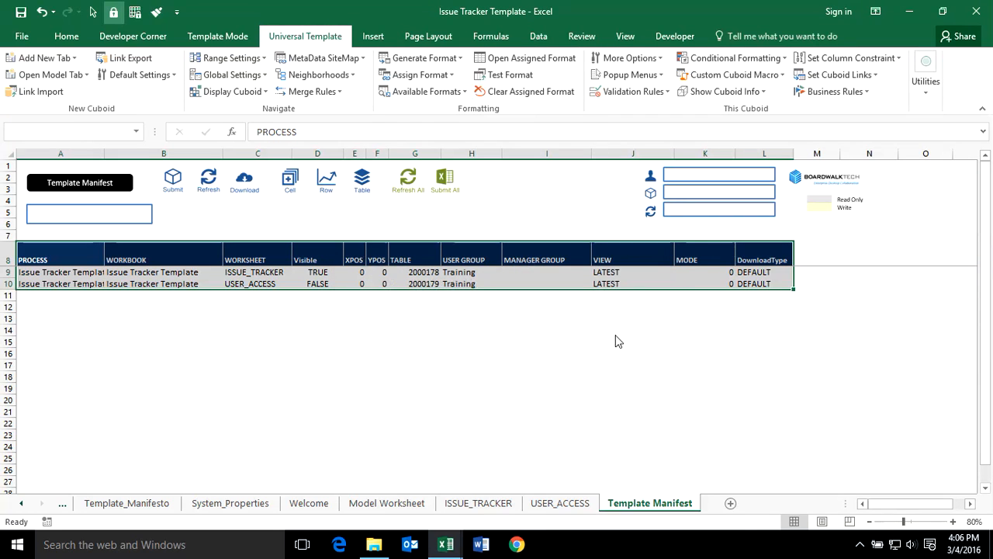
pyautogui.click(651, 326)
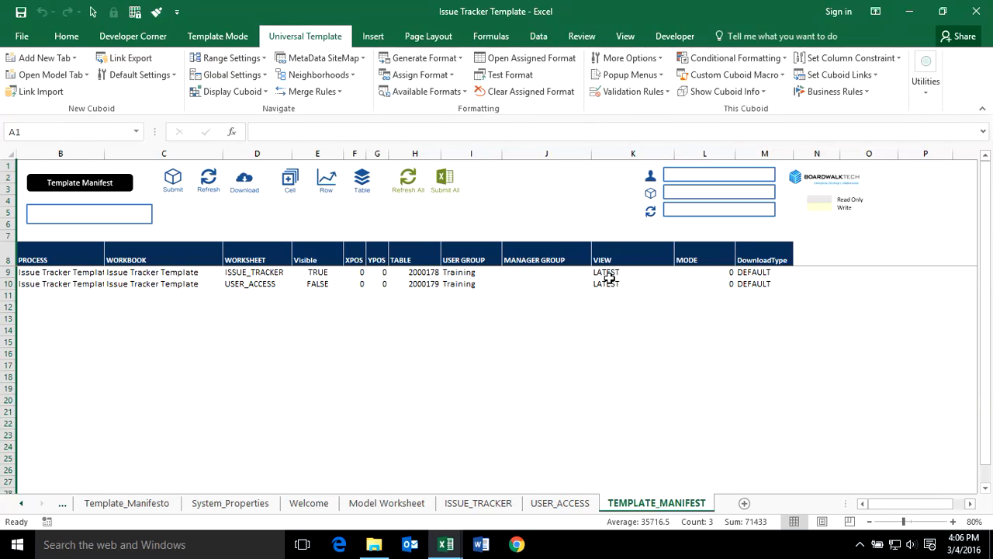
pyautogui.click(605, 272)
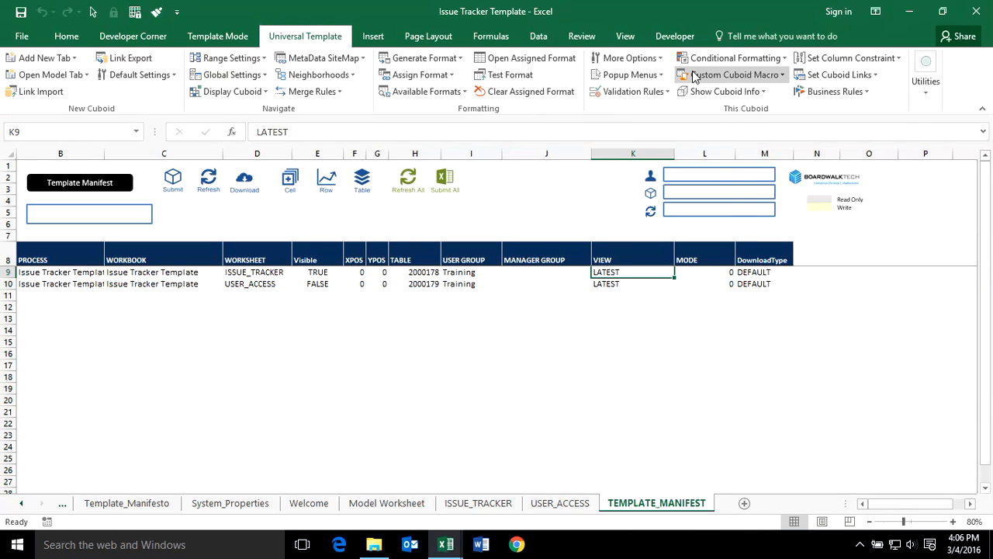
# Set the manifest cuboid as AdHoc and confirm the messages.
pyautogui.click(627, 58)
pyautogui.moveTo(691, 330)
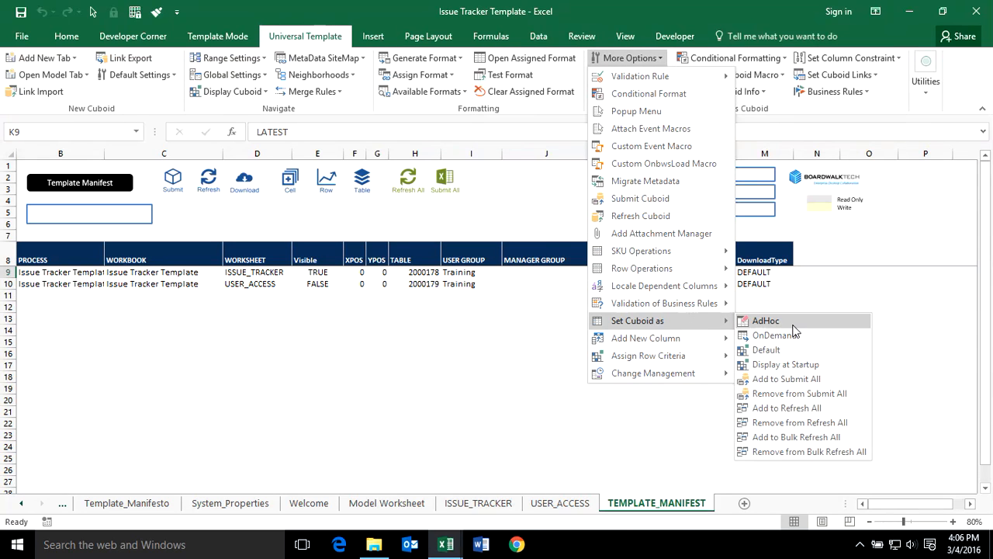
pyautogui.click(793, 324)
pyautogui.click(564, 342)
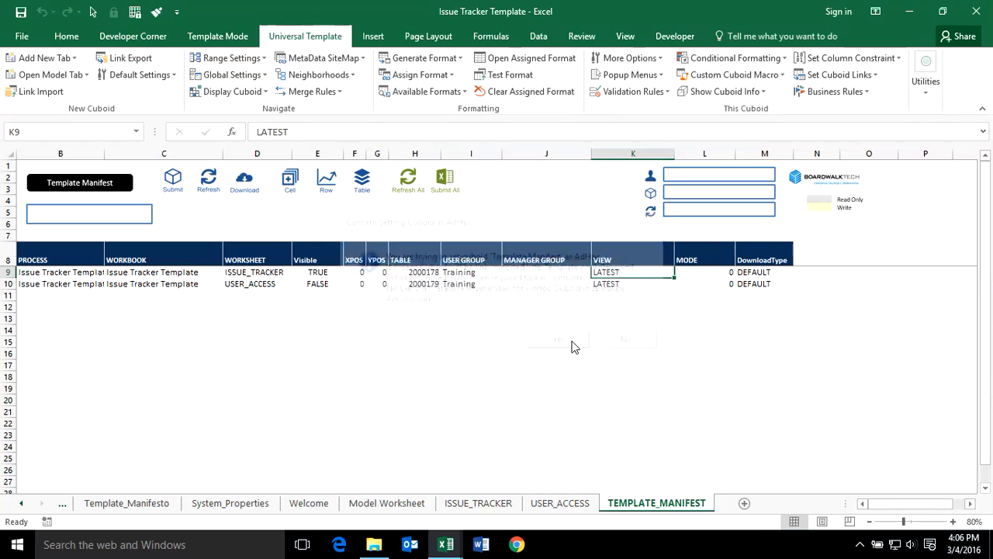
pyautogui.click(623, 342)
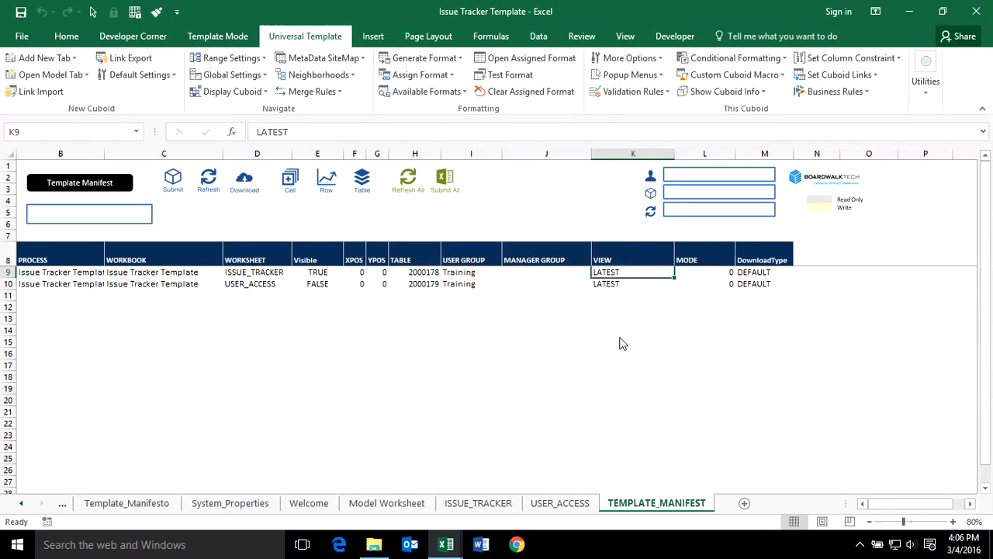
pyautogui.click(636, 330)
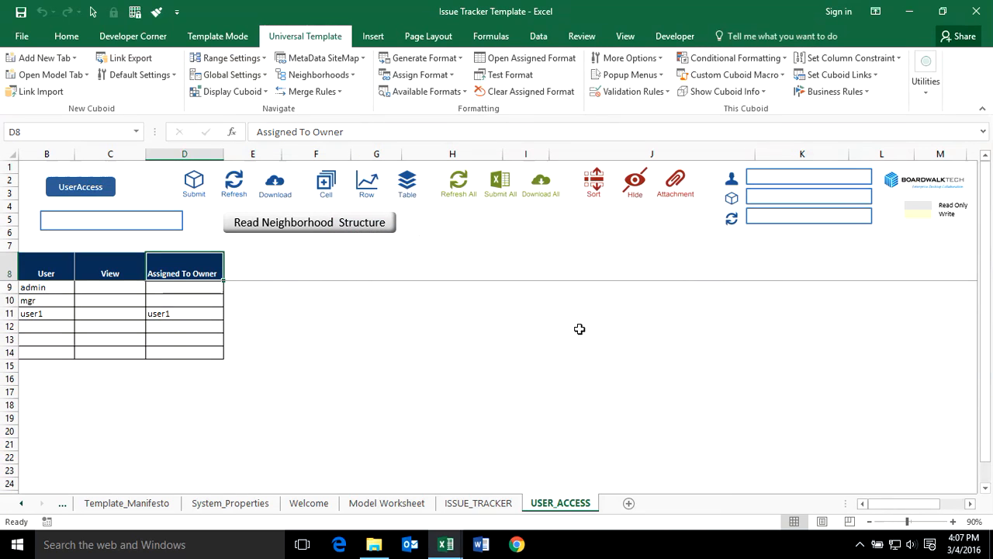
# Save the workbook to the training files folder as 'Issue Tracker User Template'.
pyautogui.click(444, 504)
pyautogui.click(347, 353)
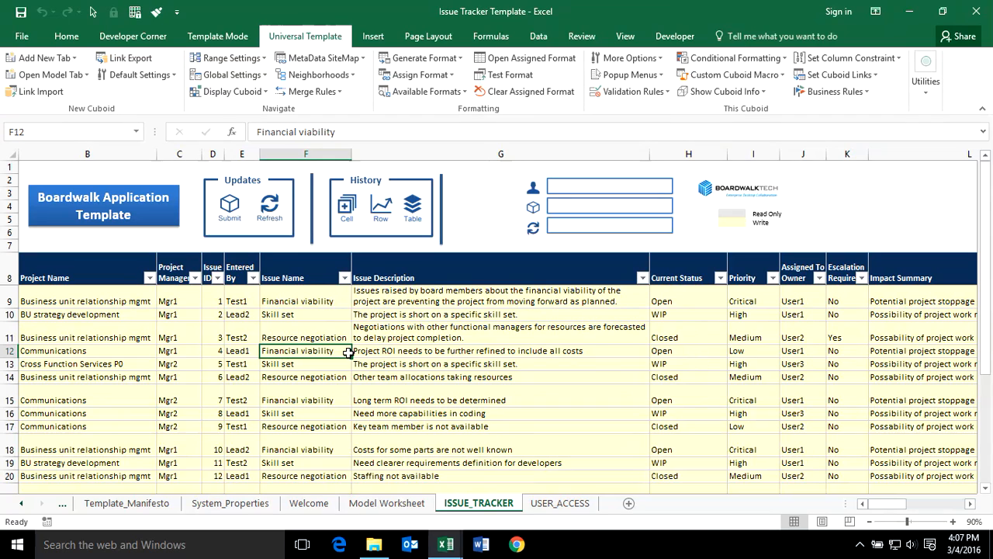
pyautogui.click(583, 400)
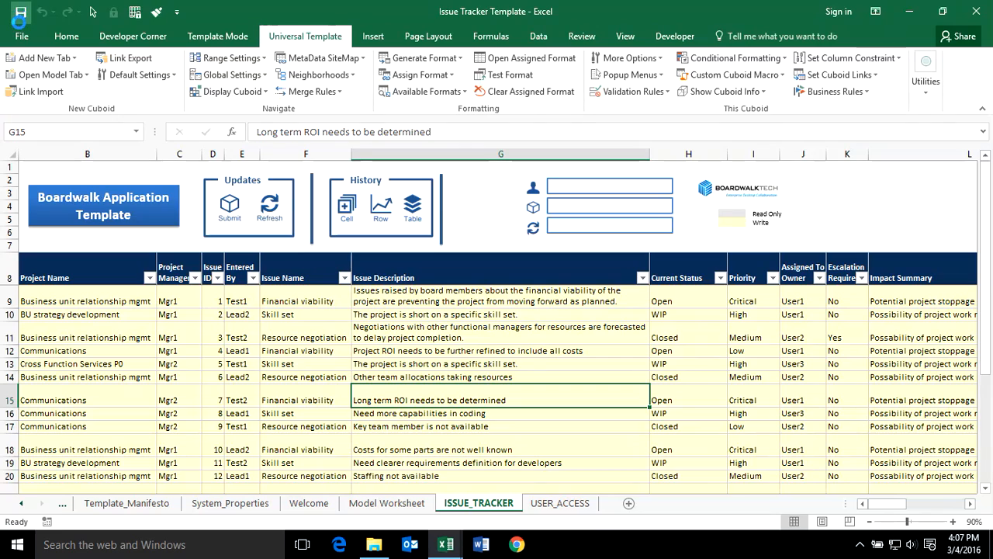
pyautogui.click(22, 36)
pyautogui.click(45, 172)
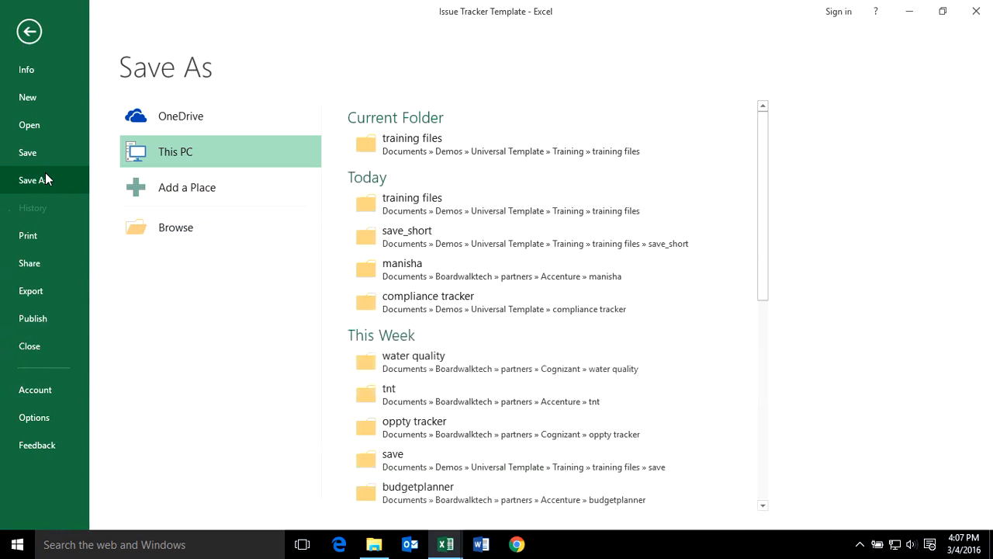
pyautogui.click(452, 140)
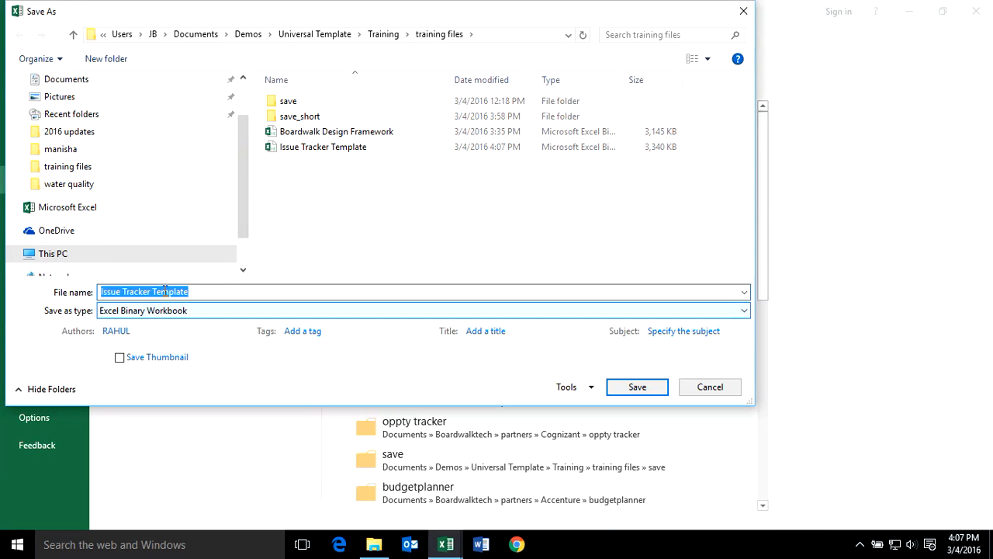
pyautogui.click(153, 289)
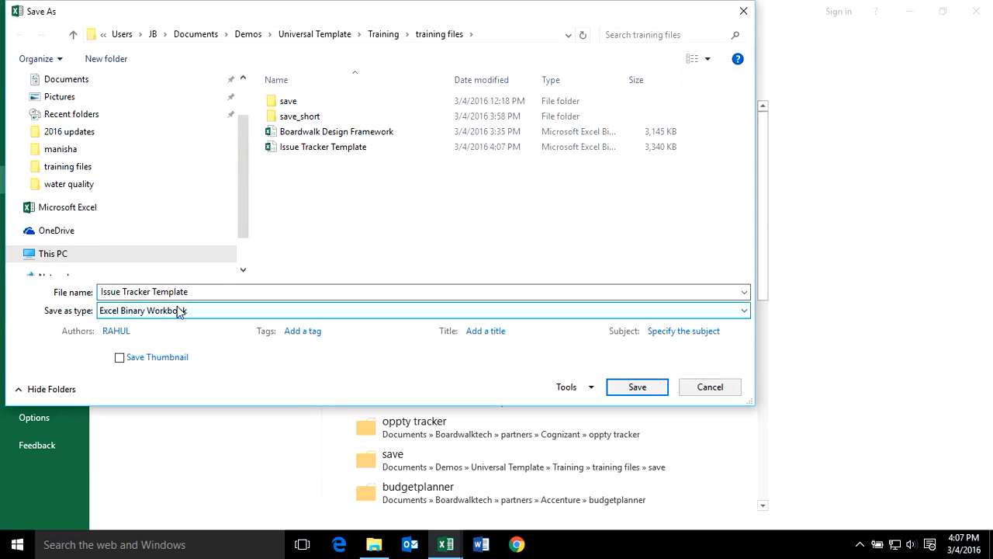
pyautogui.write('User')
pyautogui.press('Return')
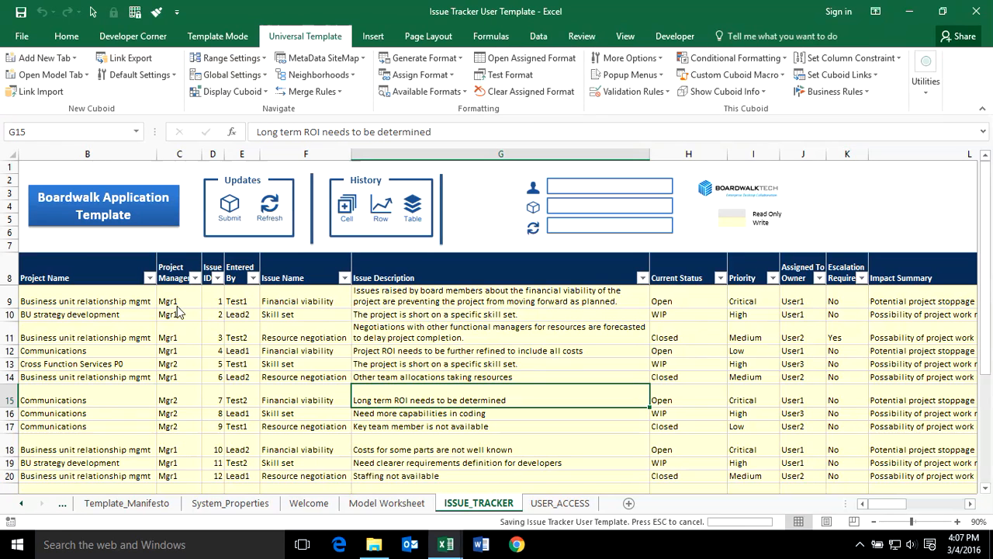
# Switch the template to User mode, purge its data, and select 'Application' in the Welcome heading.
pyautogui.click(226, 38)
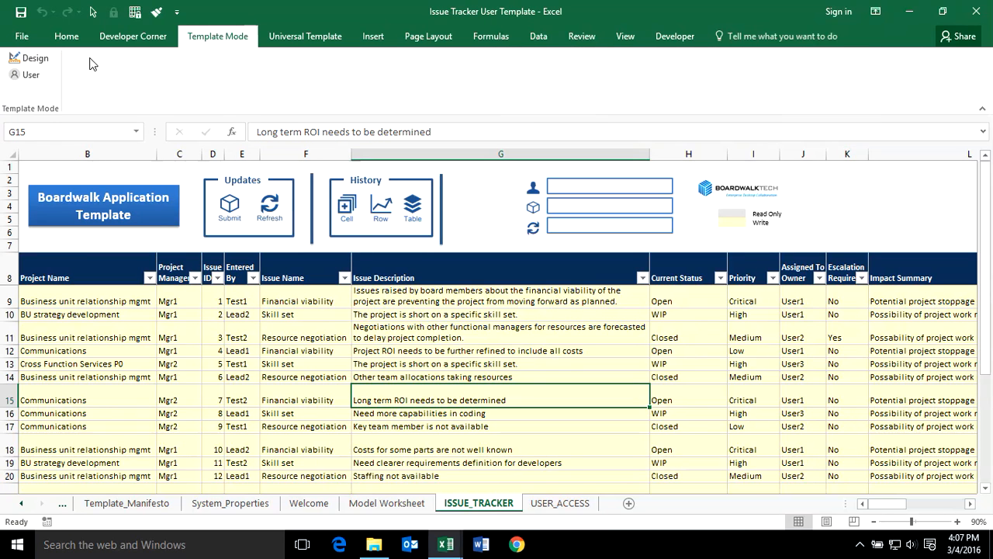
pyautogui.click(27, 76)
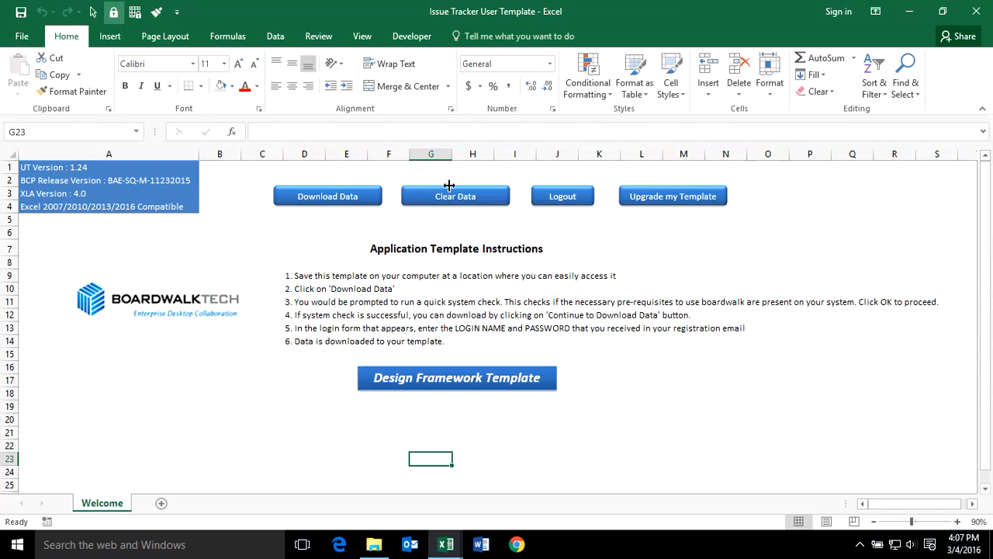
pyautogui.click(483, 196)
pyautogui.click(557, 325)
pyautogui.click(405, 248)
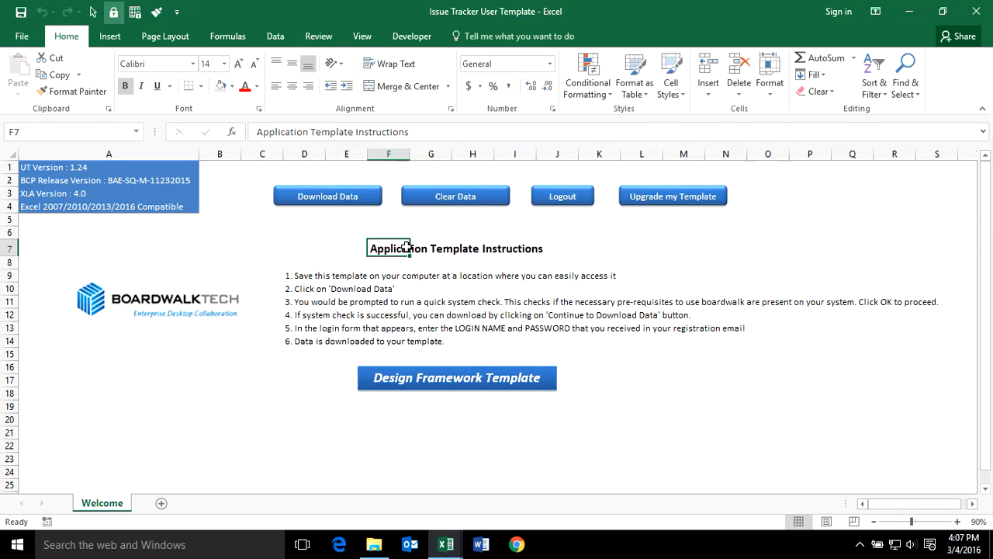
pyautogui.doubleClick(284, 132)
# Retitle the Welcome heading to 'Issue Tracker Template Instructions' and save the template.
pyautogui.write('Issue Tra')
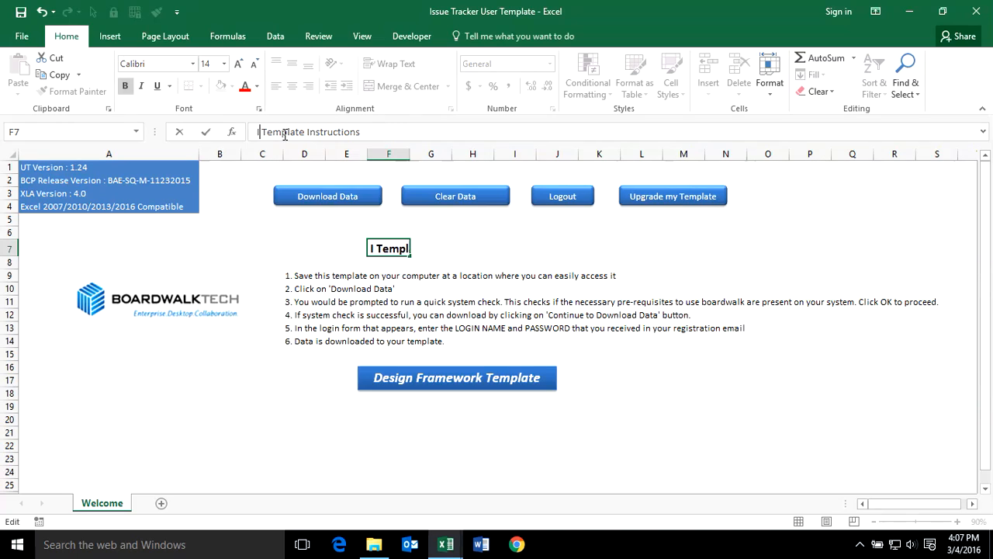
pyautogui.write('cker')
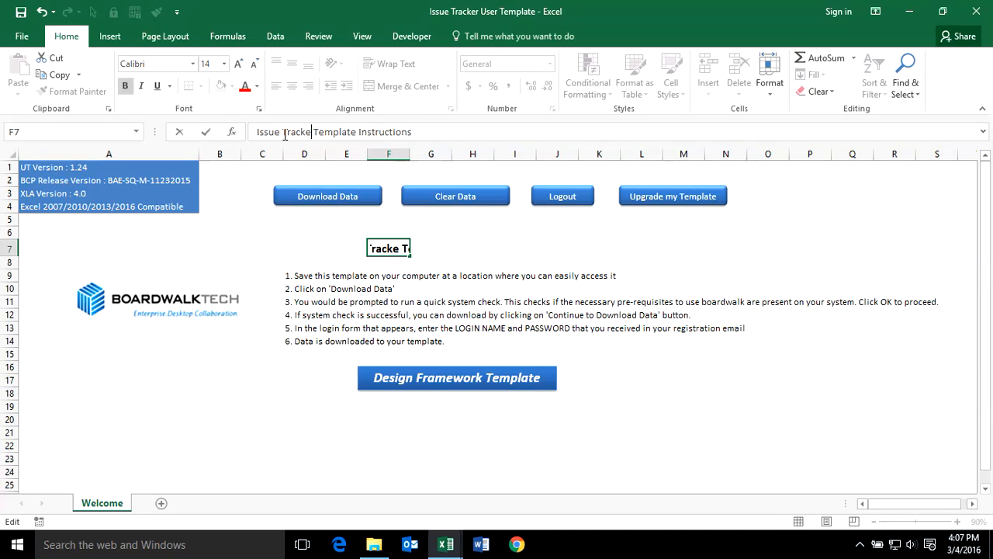
pyautogui.press('Return')
pyautogui.click(712, 279)
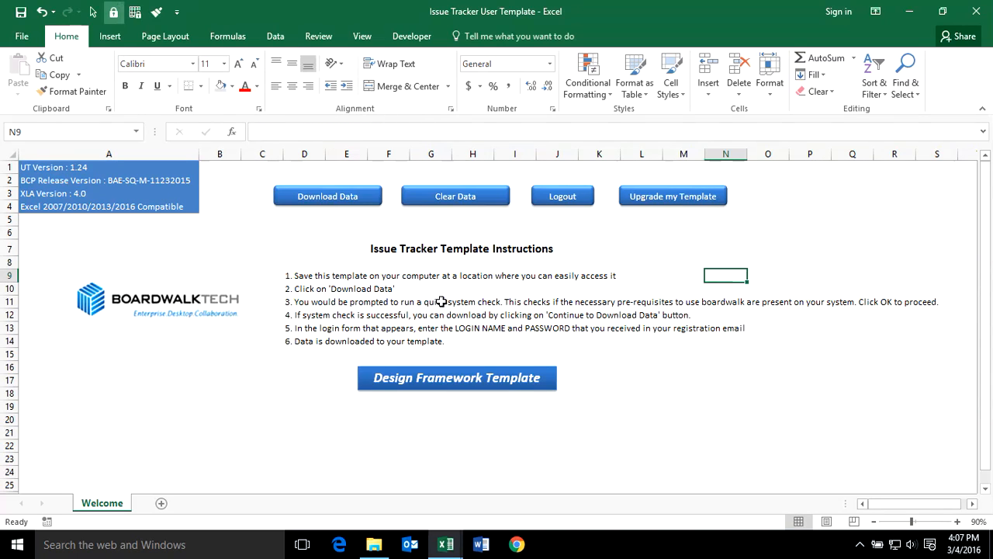
pyautogui.hotkey('ctrl', 's')
pyautogui.click(188, 390)
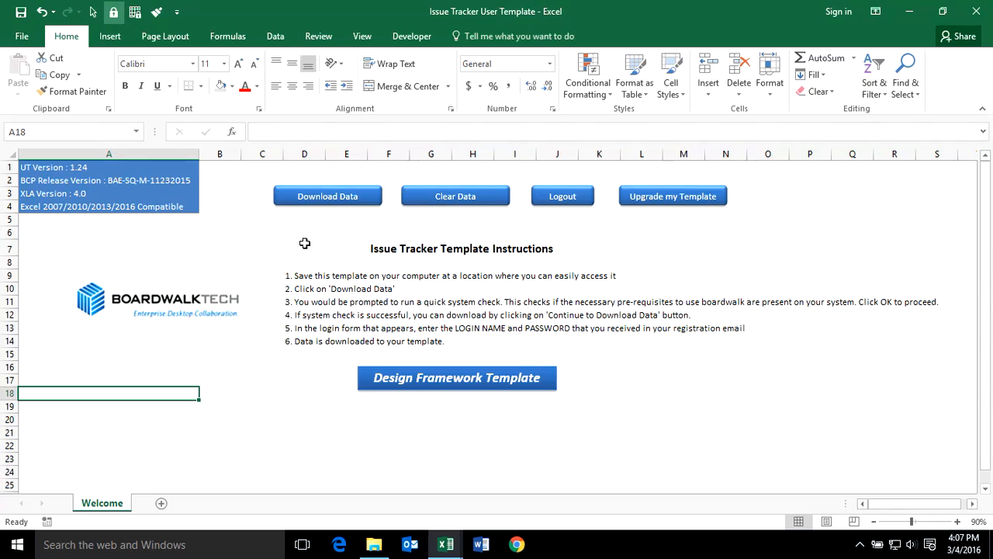
# Download the issue tracker data after logging in as the manager.
pyautogui.click(324, 198)
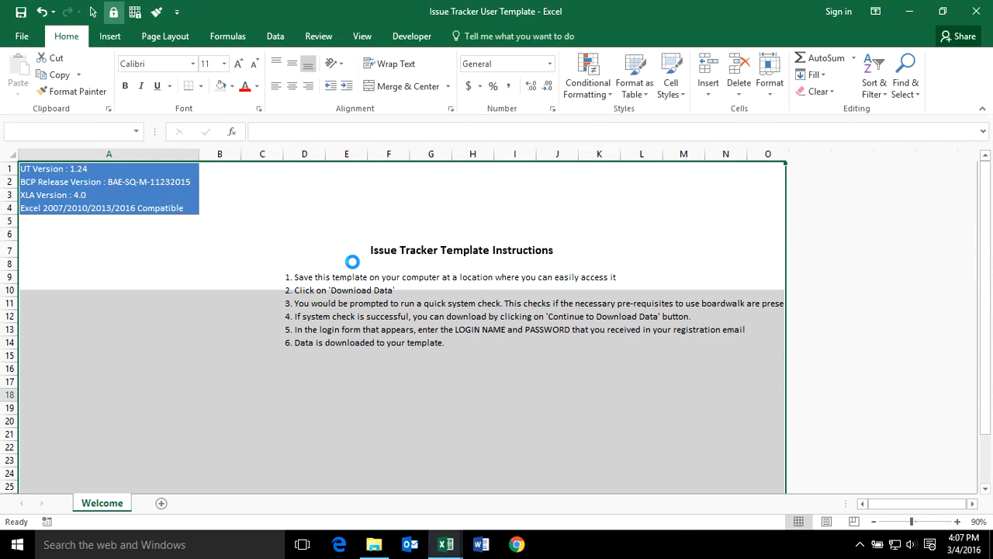
pyautogui.click(236, 372)
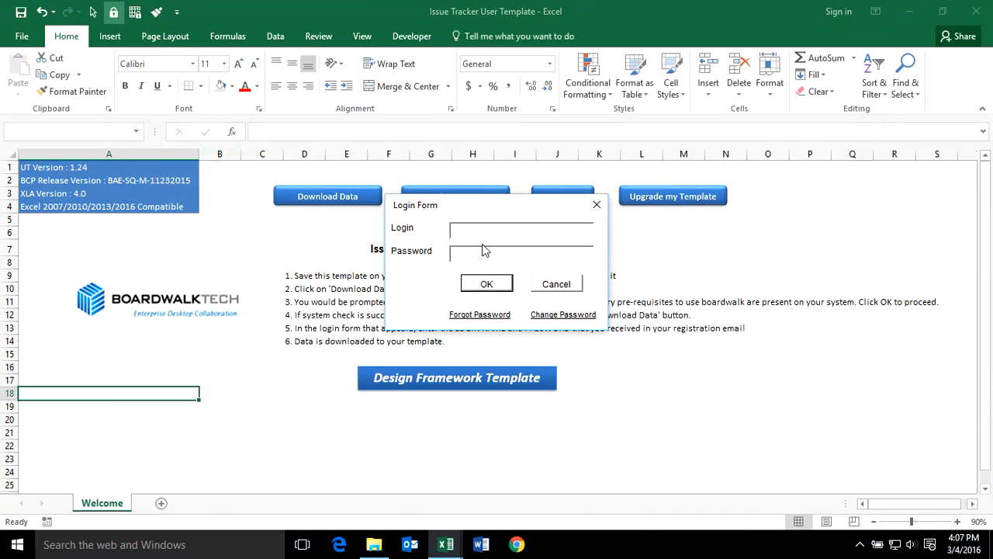
pyautogui.write('mgr')
pyautogui.click(479, 253)
pyautogui.click(488, 287)
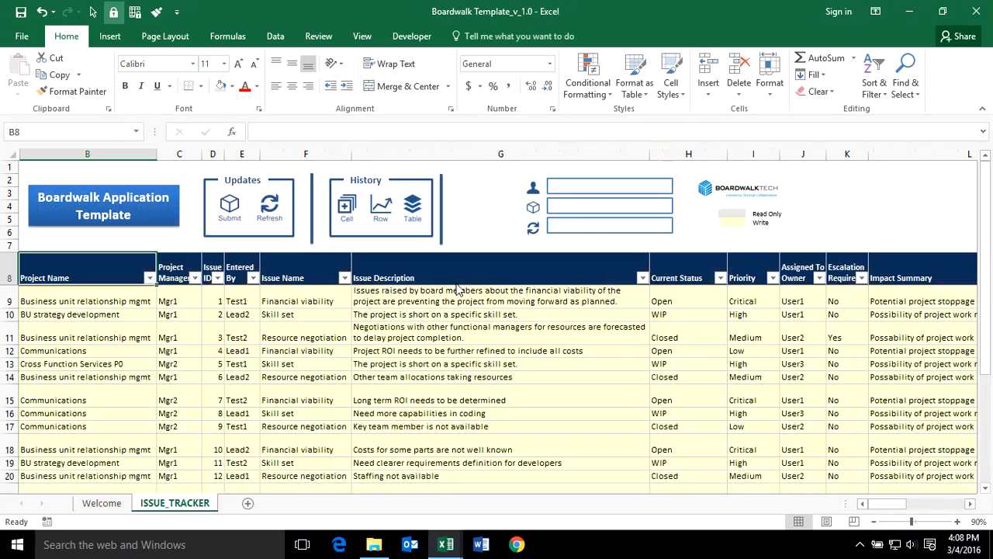
pyautogui.click(338, 350)
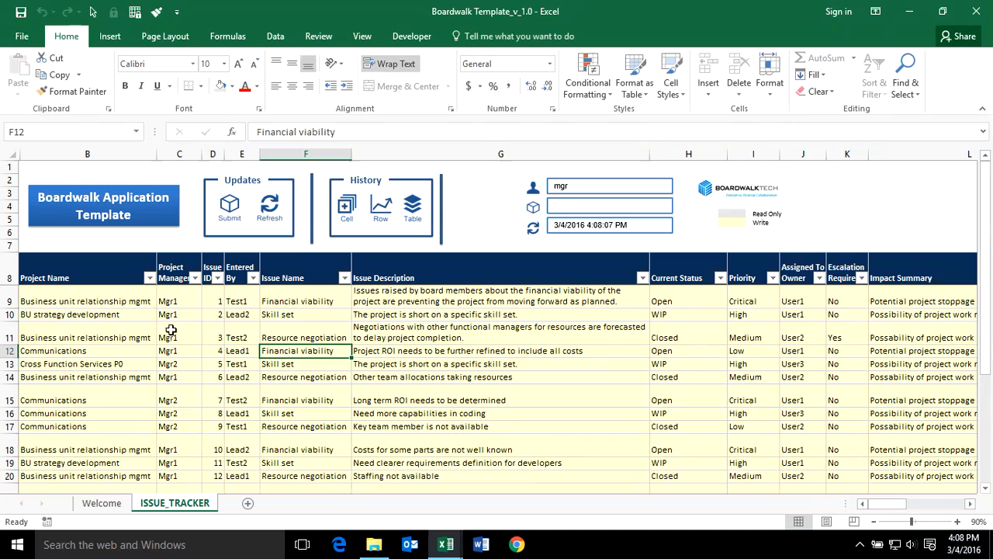
pyautogui.scroll(-2, 439, 365)
pyautogui.scroll(2, 437, 398)
# Save a copy of the workbook in the training files folder as 'mgr'.
pyautogui.click(21, 37)
pyautogui.click(39, 180)
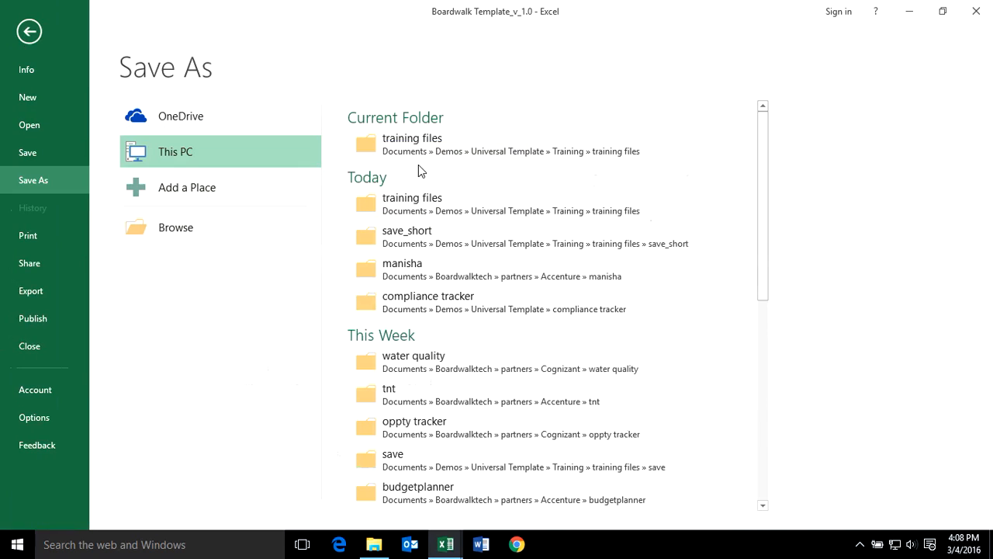
pyautogui.click(415, 141)
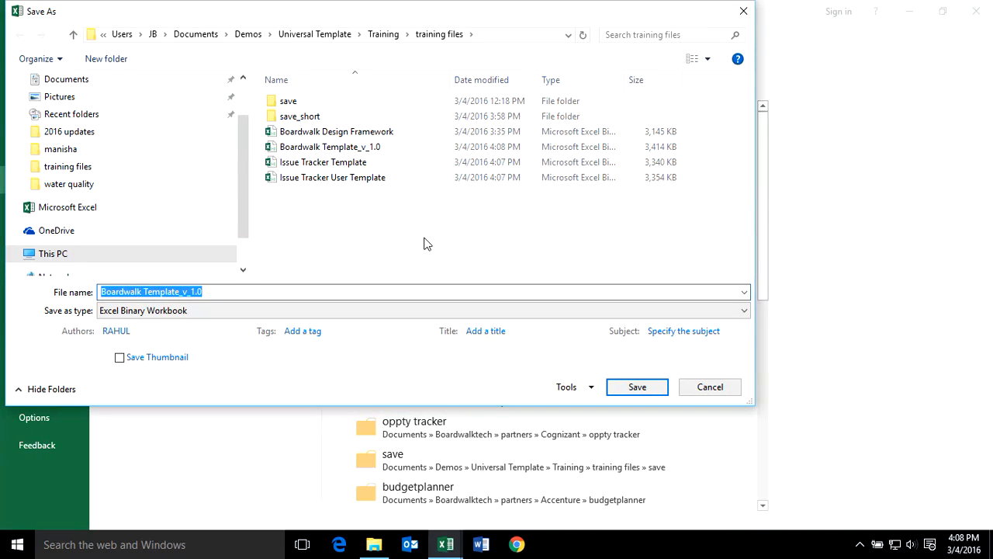
pyautogui.write('mgr')
pyautogui.press('Return')
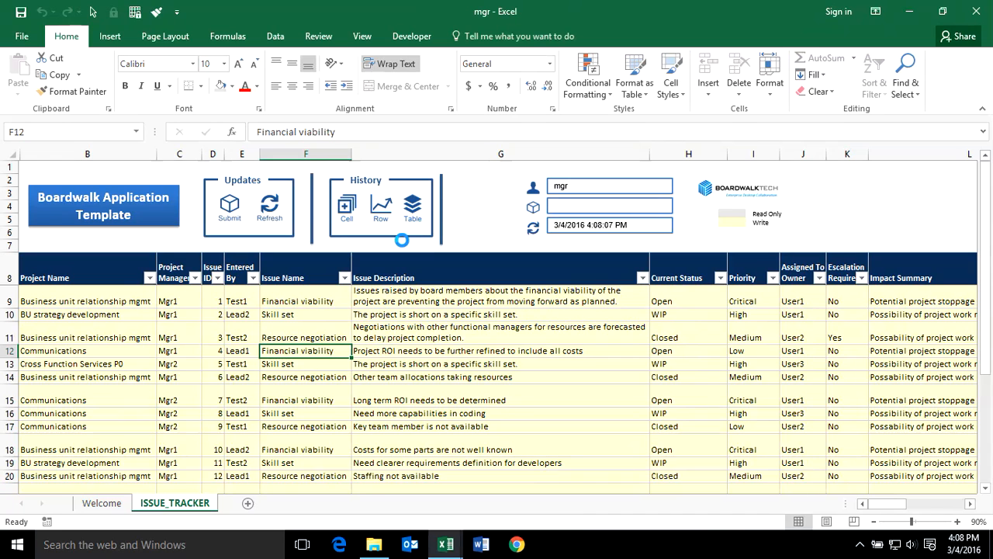
# Close mgr, close Issue Tracking Log saving its changes, and reopen Issue Tracker User Template from Recent.
pyautogui.click(22, 37)
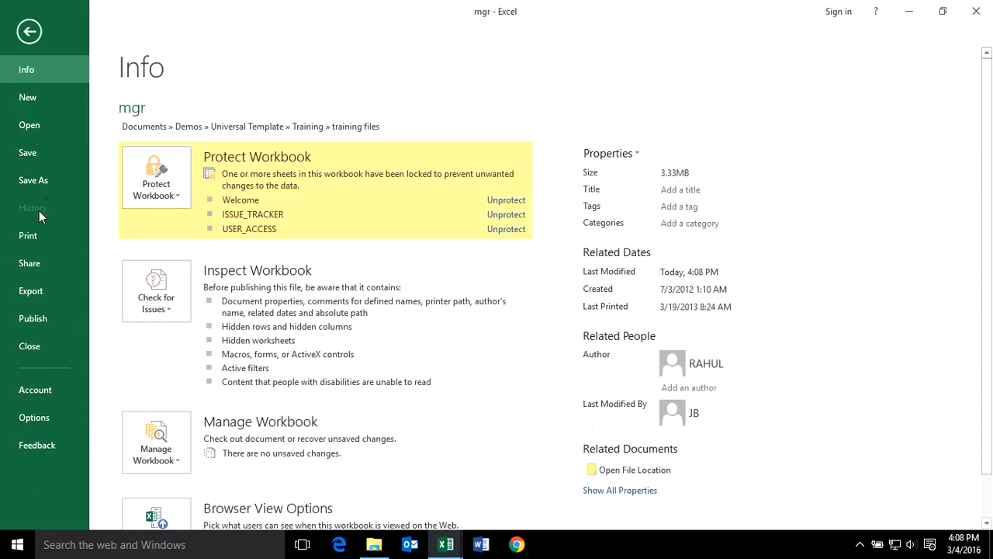
pyautogui.click(48, 341)
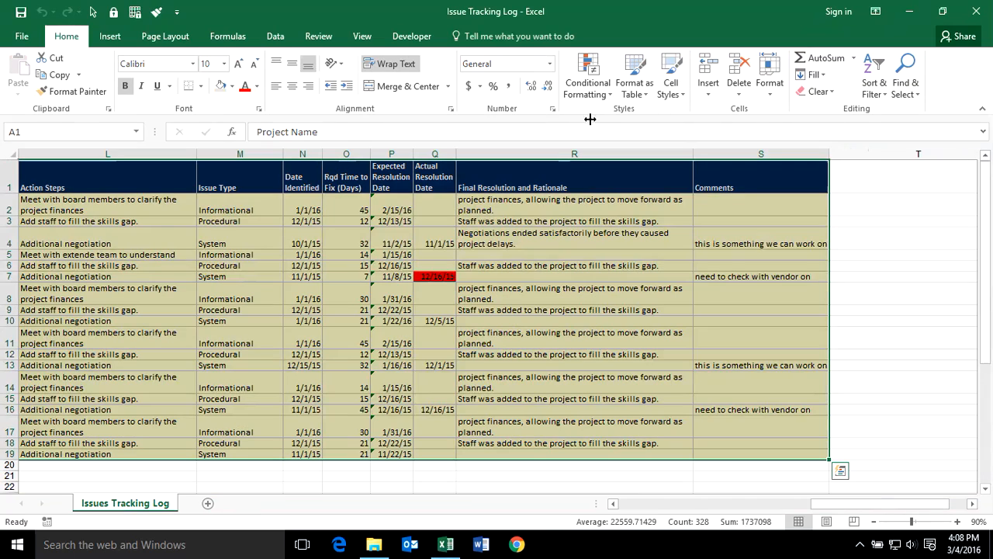
pyautogui.click(21, 36)
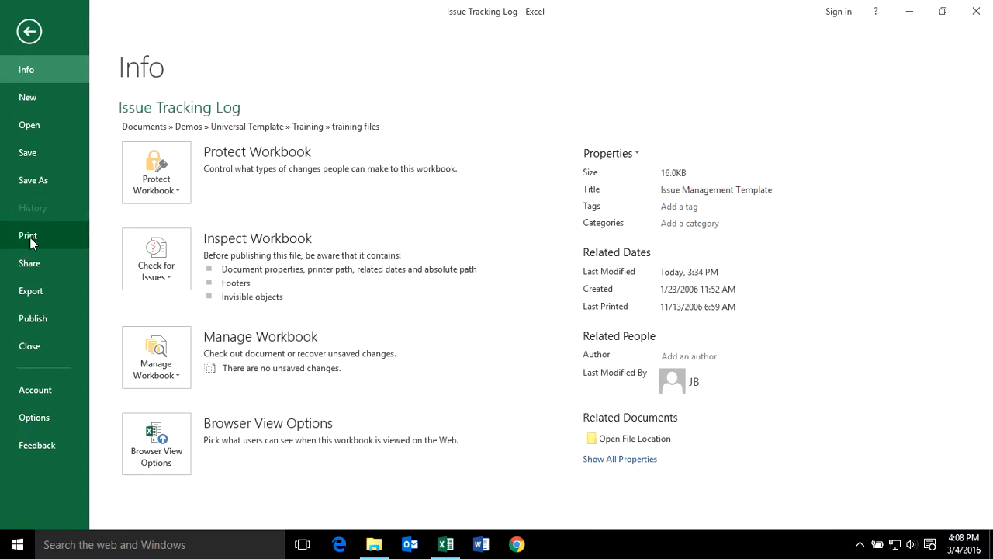
pyautogui.click(31, 348)
pyautogui.click(436, 290)
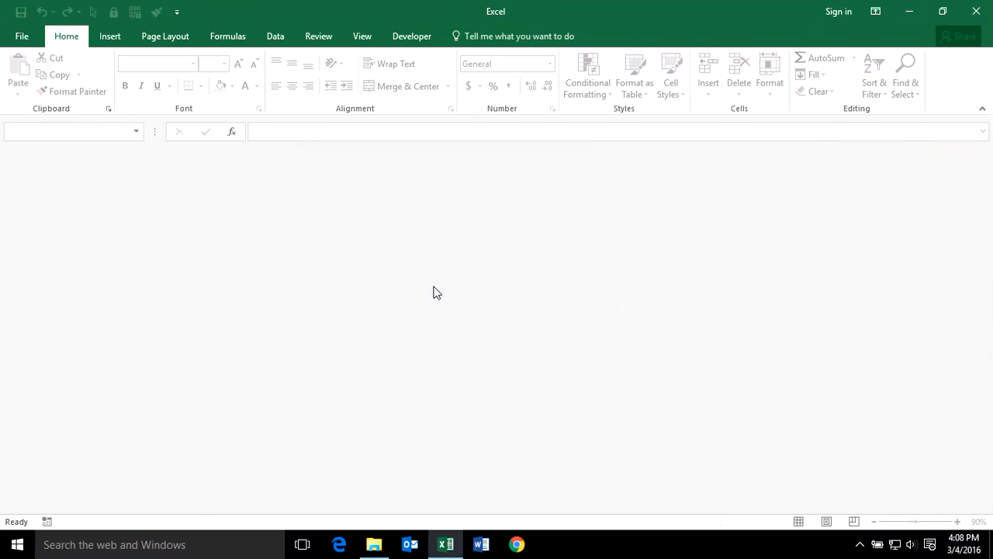
pyautogui.click(20, 38)
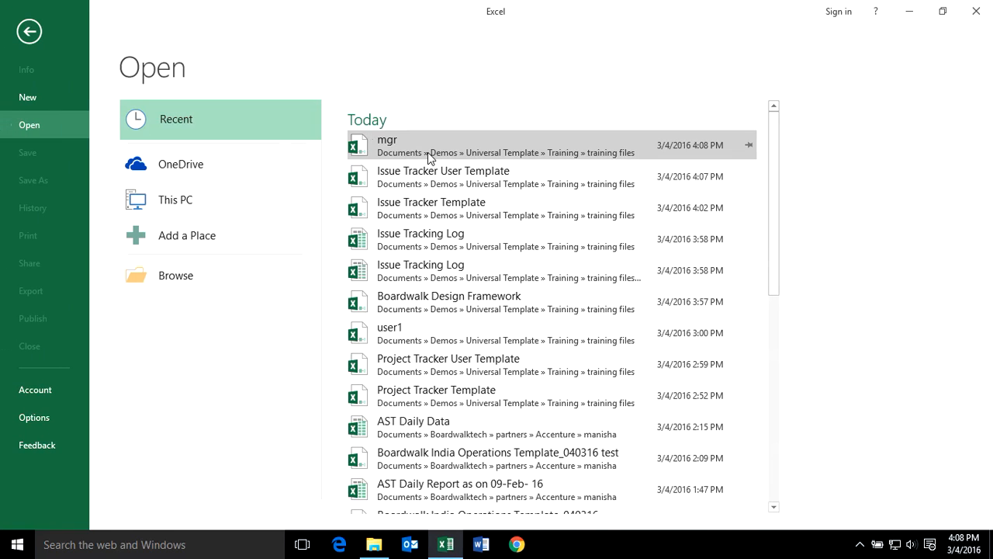
pyautogui.click(431, 176)
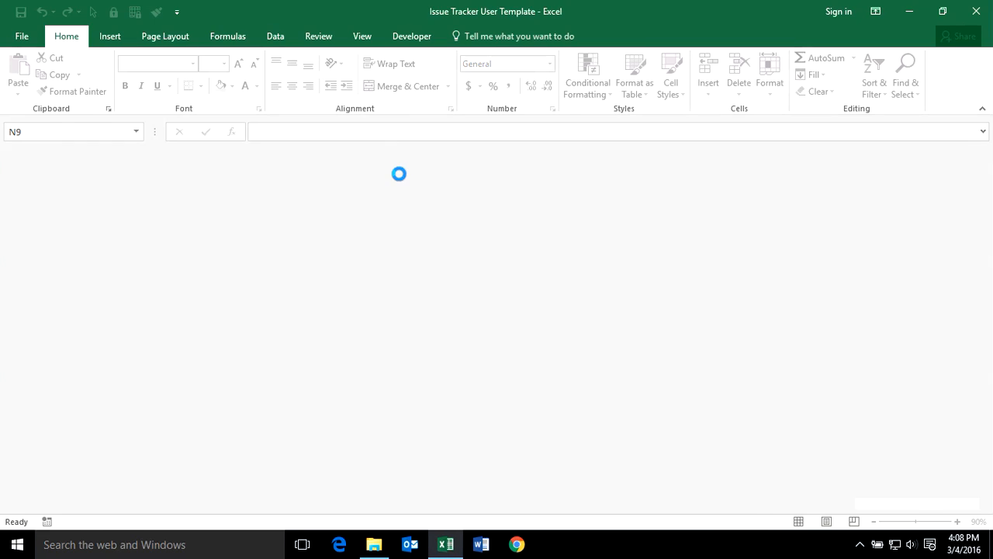
# Download the tracker data under user1's login and check the Assigned To values in J9:J16.
pyautogui.click(339, 203)
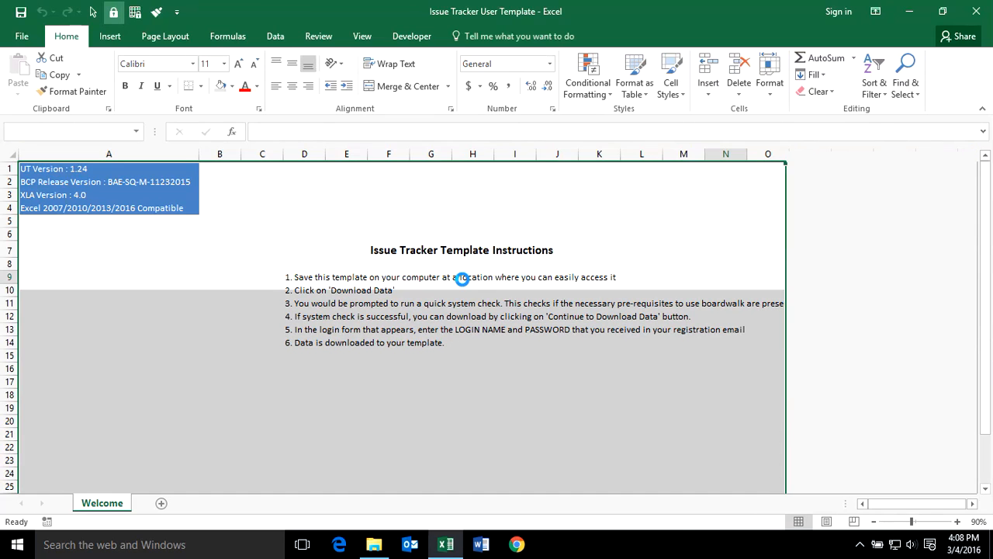
pyautogui.click(259, 369)
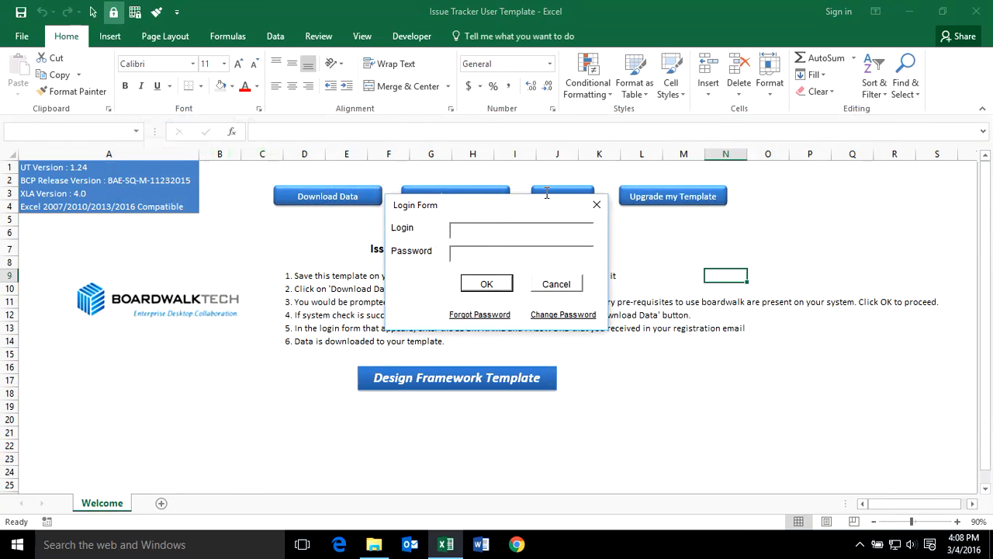
pyautogui.write('user1')
pyautogui.click(486, 256)
pyautogui.click(487, 284)
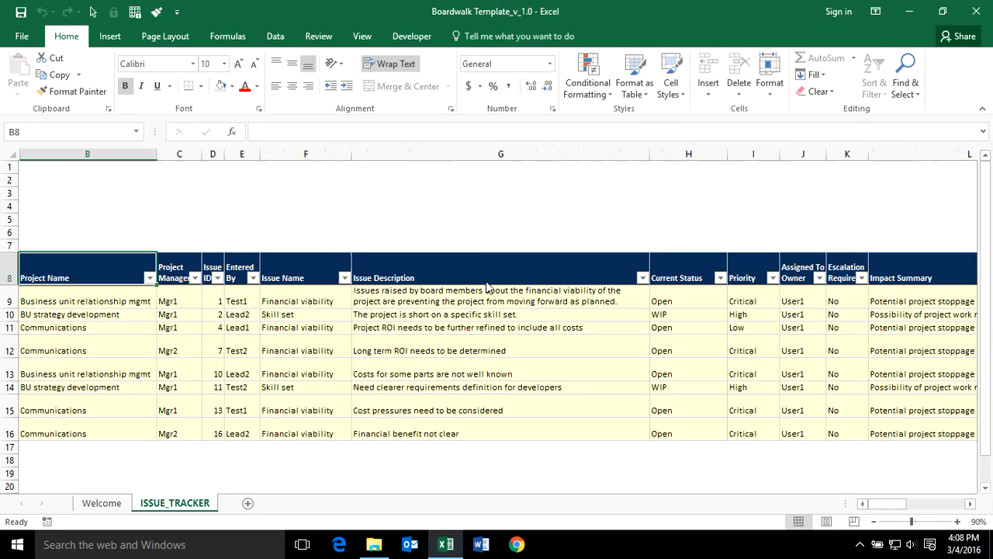
pyautogui.click(558, 349)
pyautogui.moveTo(799, 302); pyautogui.dragTo(786, 432)
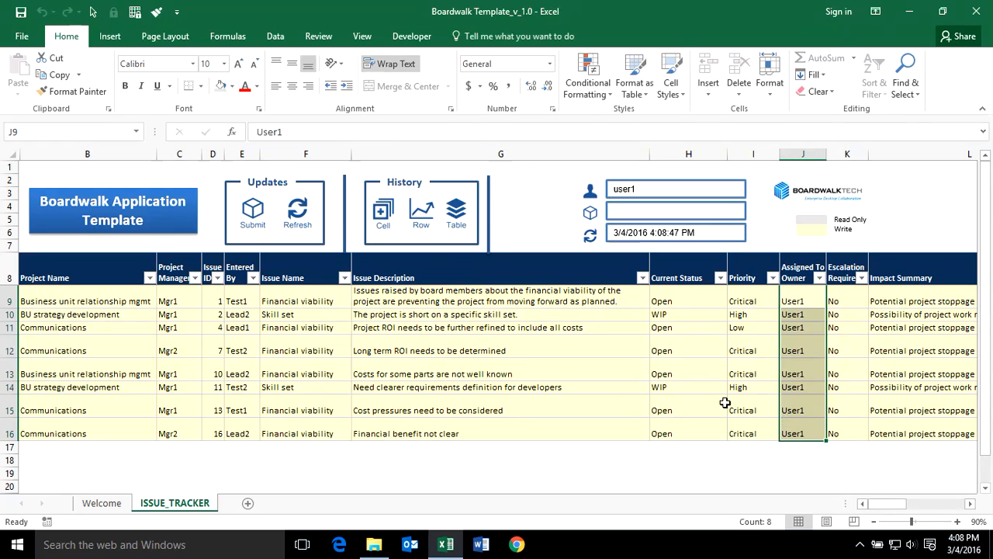
# Save the workbook as user1 in the training files folder.
pyautogui.click(21, 35)
pyautogui.click(33, 180)
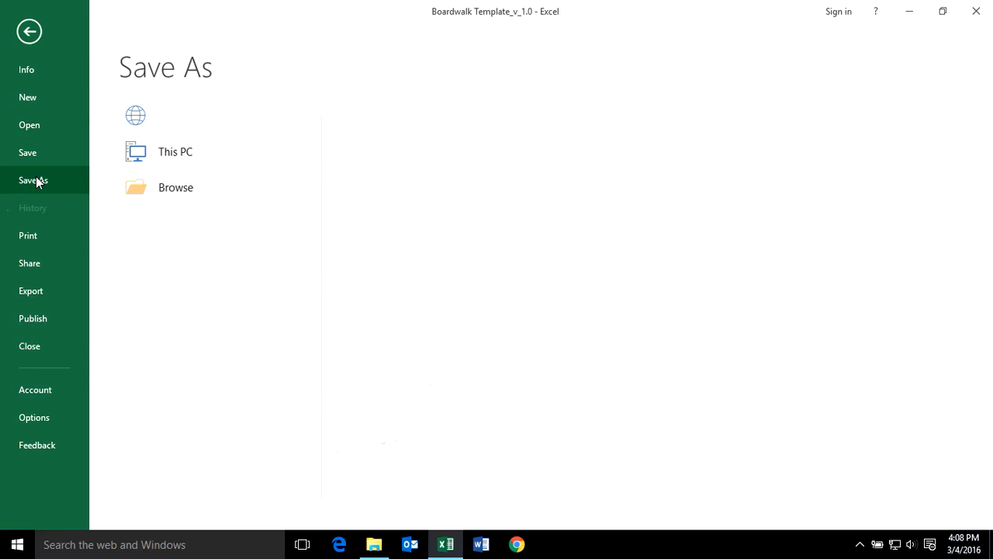
pyautogui.click(366, 145)
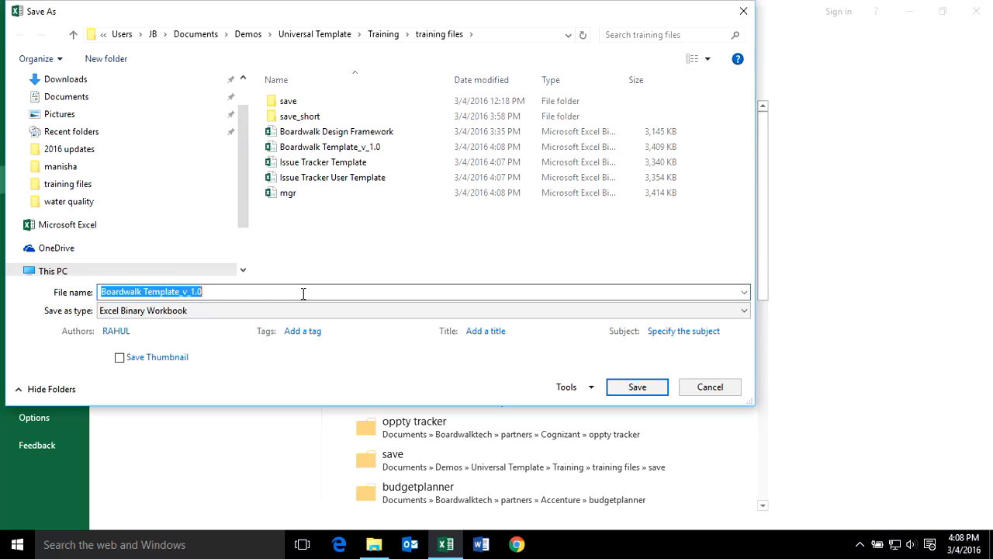
pyautogui.write('user1')
pyautogui.press('Return')
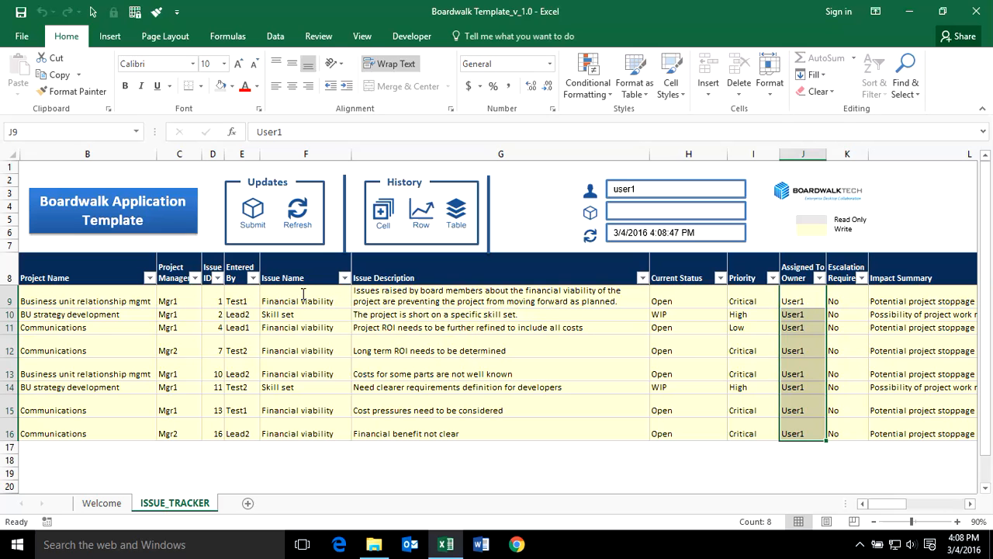
# Set issue 2's status to Closed, and issue 7's status to WIP with escalation Yes.
pyautogui.click(678, 314)
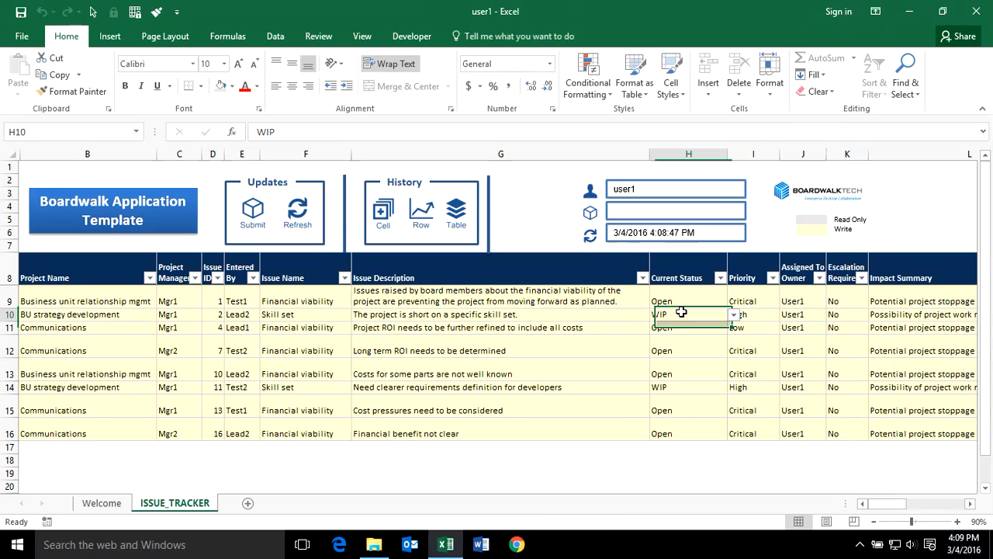
pyautogui.click(733, 314)
pyautogui.click(706, 351)
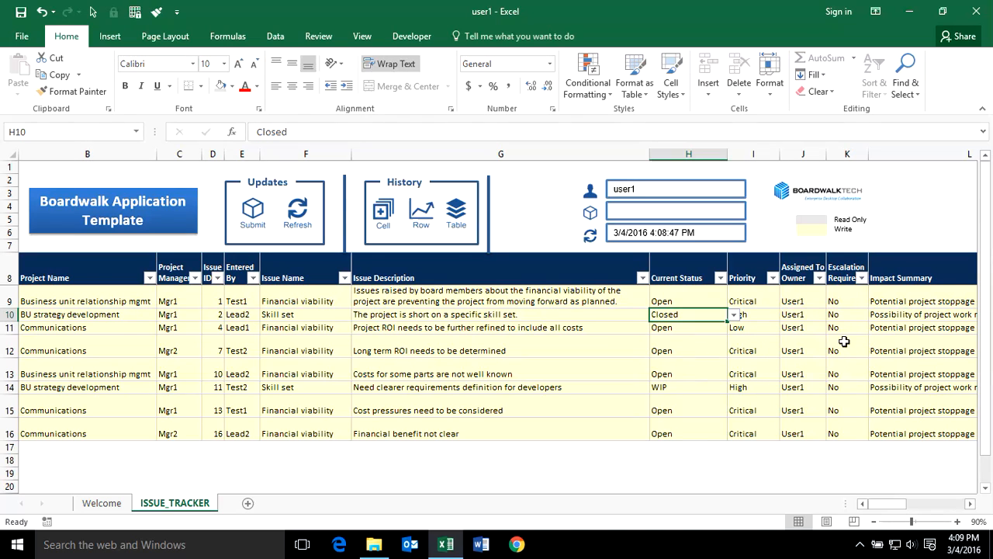
pyautogui.click(701, 349)
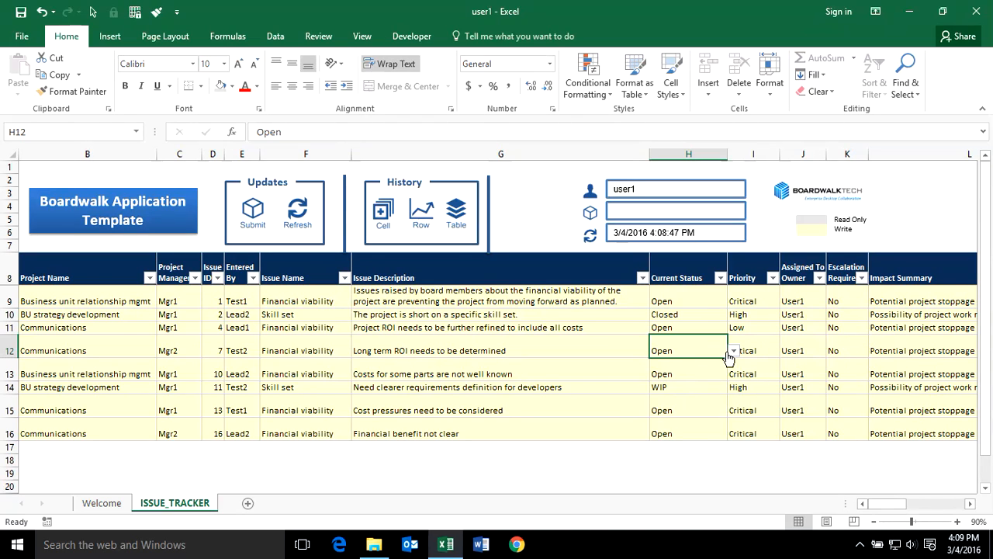
pyautogui.click(734, 351)
pyautogui.click(689, 376)
pyautogui.click(847, 349)
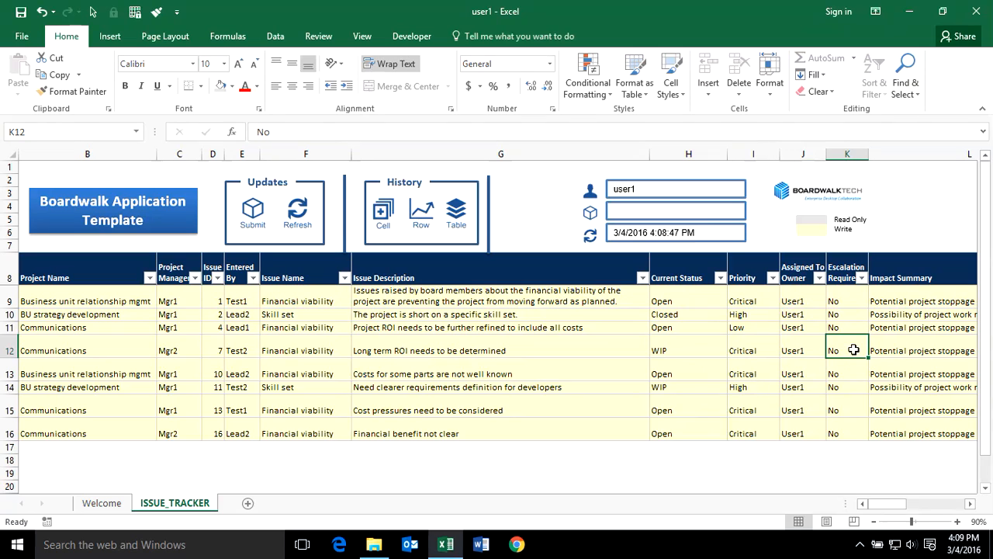
pyautogui.write('Yes')
pyautogui.press('Return')
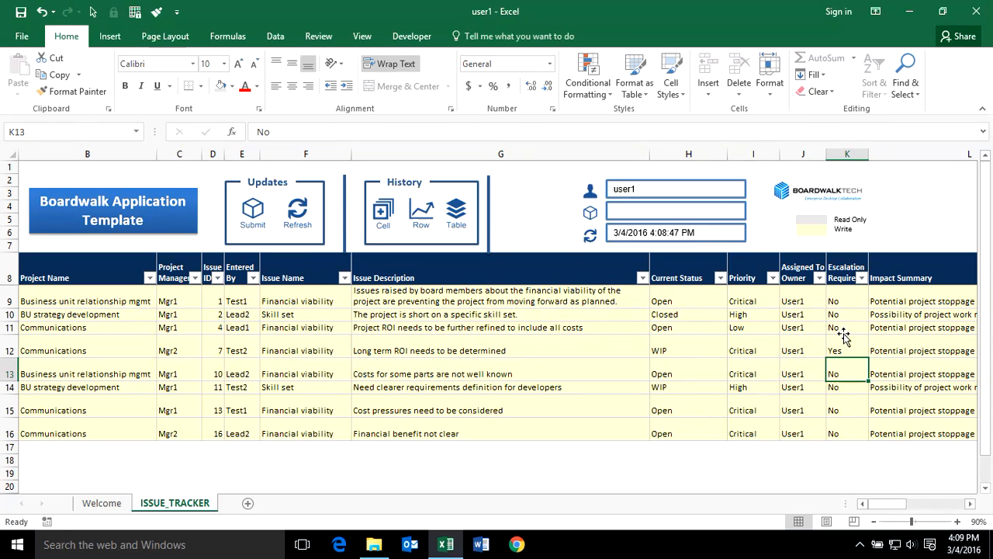
pyautogui.moveTo(885, 505); pyautogui.dragTo(941, 510)
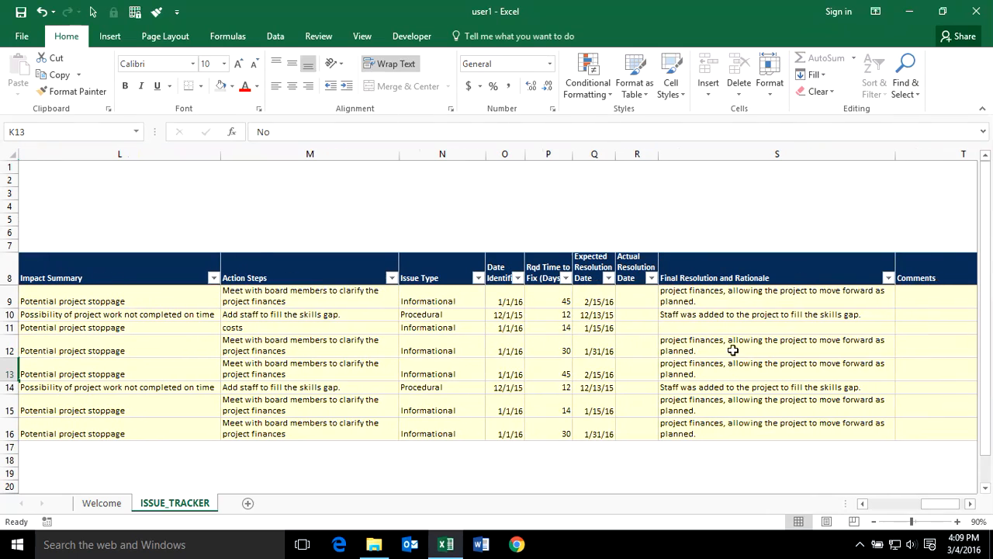
# Give issue 4 22 days to fix (due 1/23/16) and the comment 'more time needed'.
pyautogui.click(565, 327)
pyautogui.write('22')
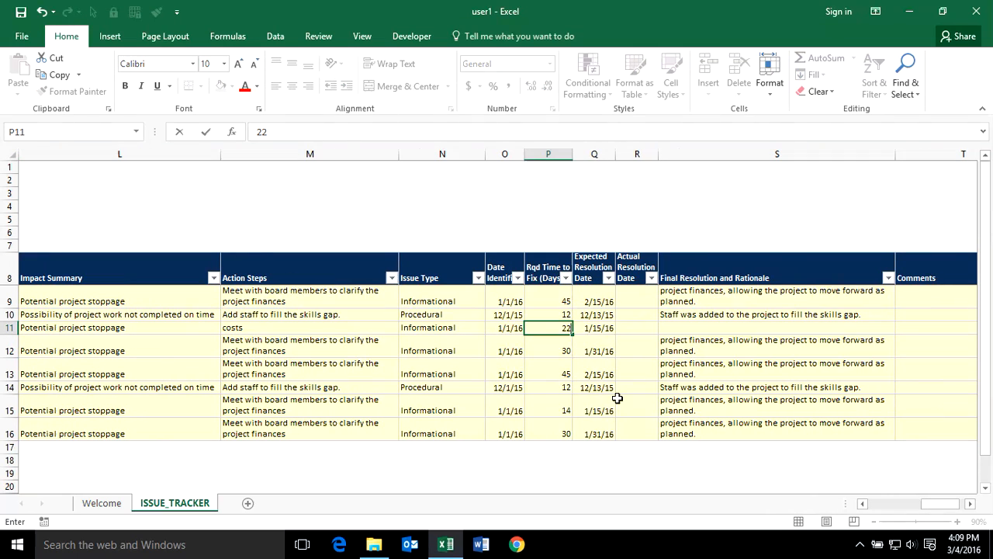
pyautogui.press('Return')
pyautogui.click(596, 327)
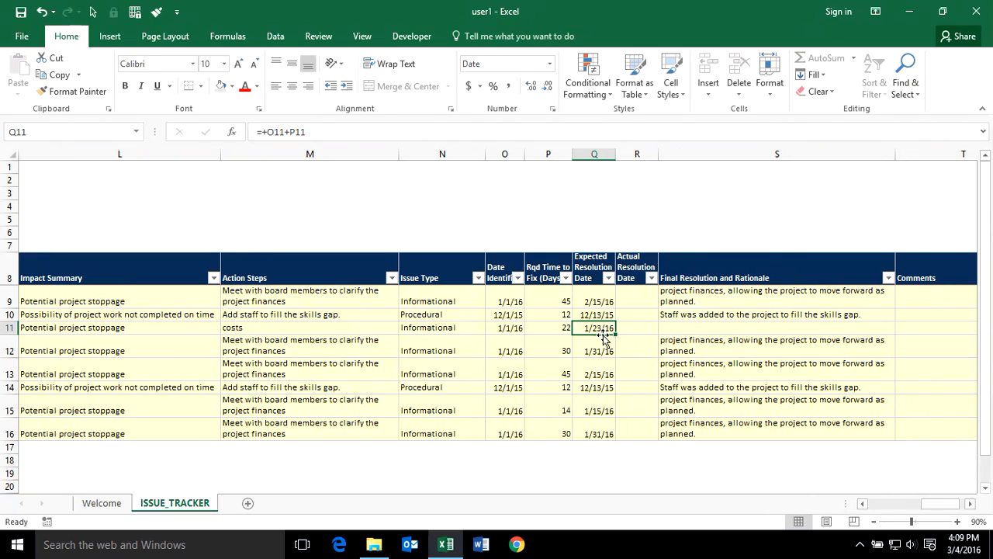
pyautogui.moveTo(910, 512); pyautogui.dragTo(936, 509)
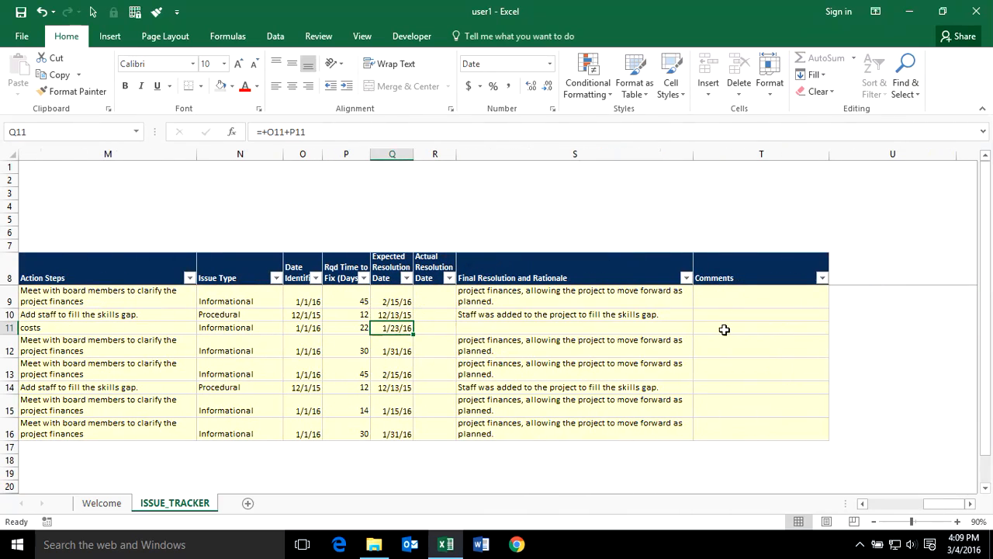
pyautogui.click(724, 329)
pyautogui.write('more time')
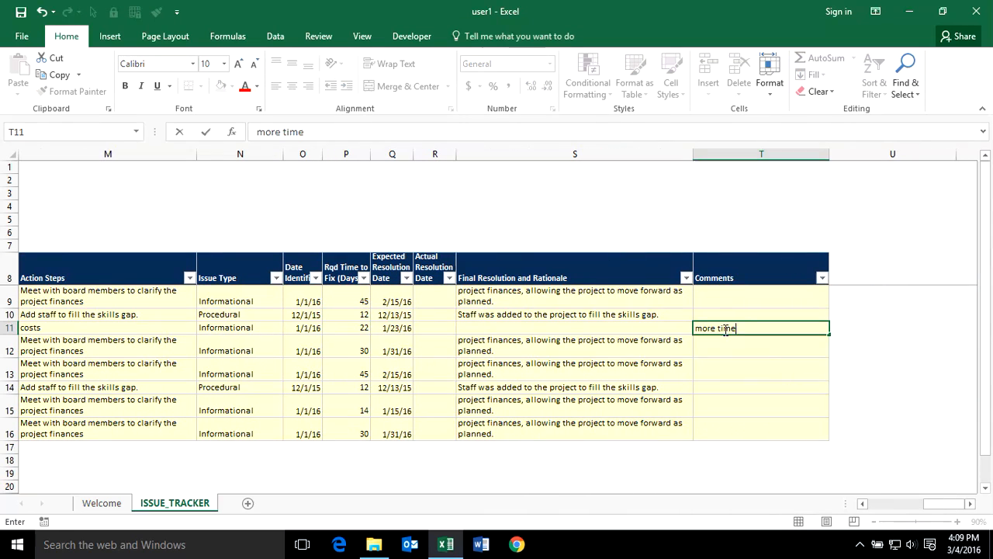
pyautogui.write(' needed')
pyautogui.press('Return')
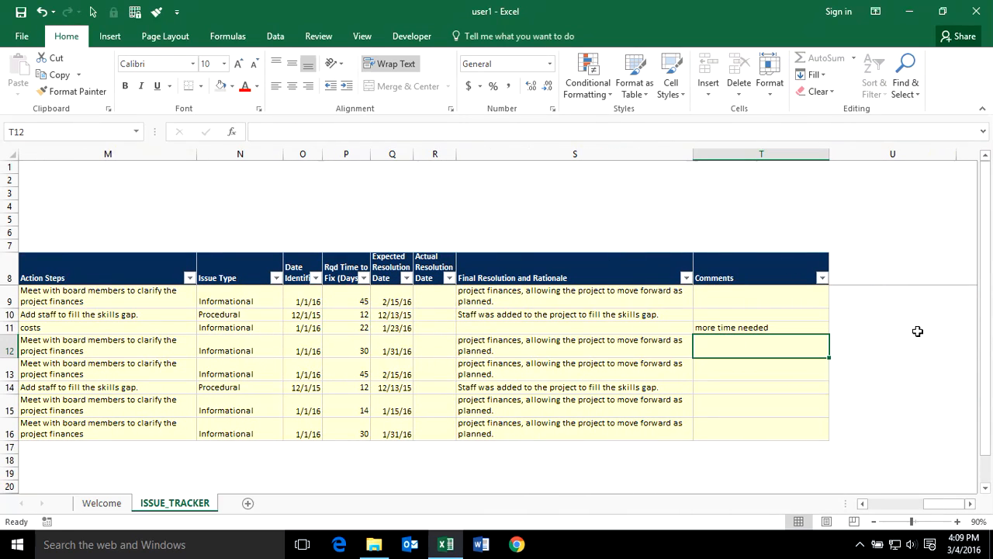
pyautogui.moveTo(940, 503); pyautogui.dragTo(891, 503)
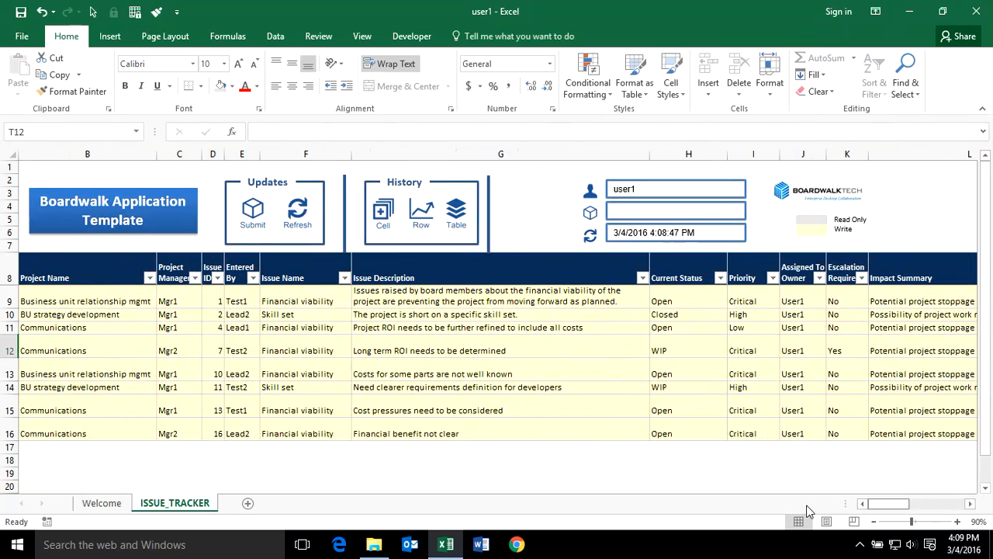
# Copy issue 2's row 10 directly below it using Boardwalk Copy Row > Below Selection.
pyautogui.click(9, 314)
pyautogui.rightClick(9, 314)
pyautogui.moveTo(78, 306)
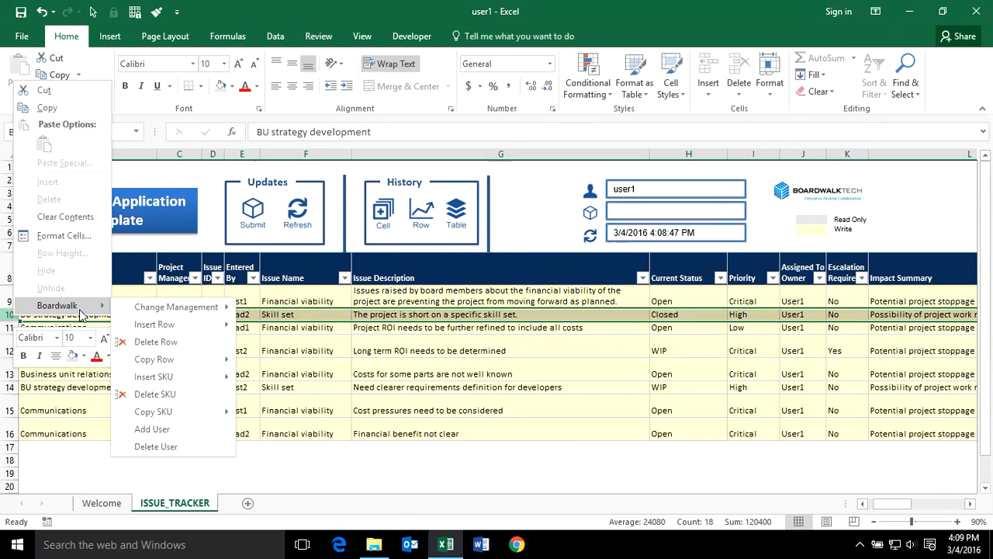
pyautogui.moveTo(206, 359)
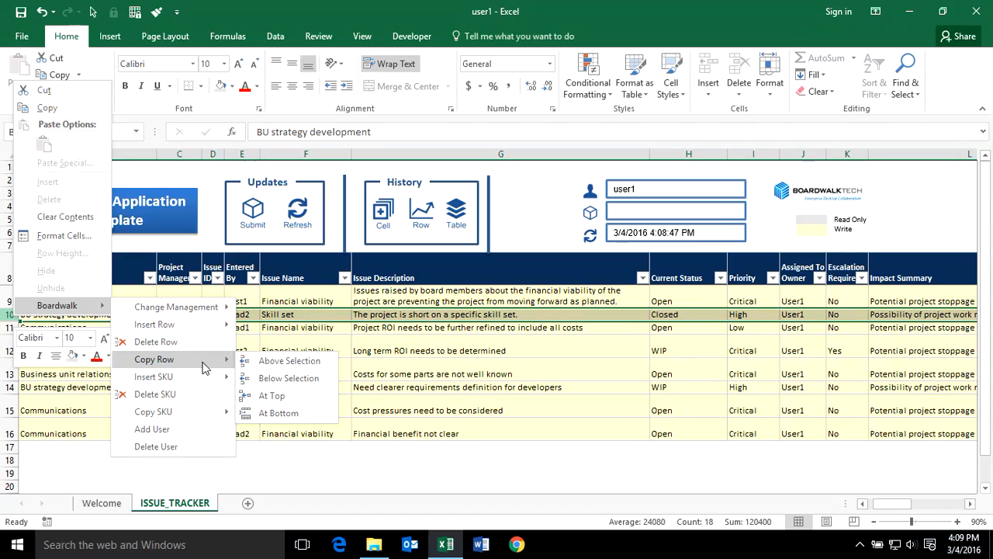
pyautogui.click(269, 378)
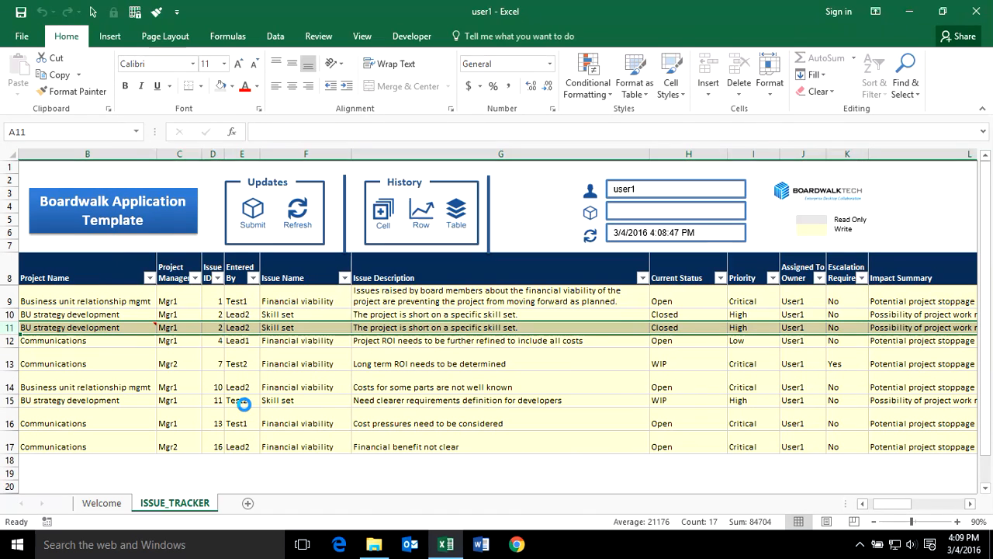
pyautogui.click(234, 400)
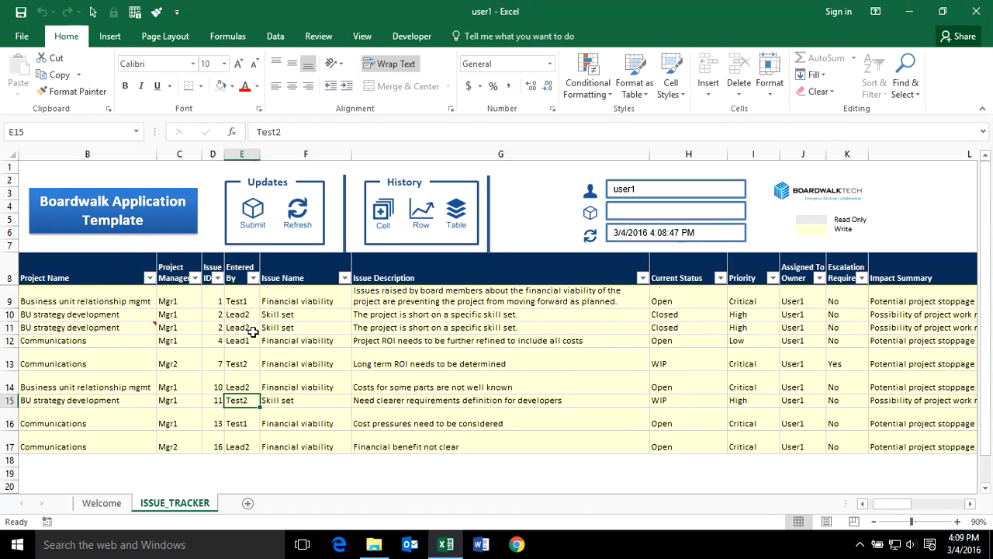
# Change the copied row's description in G11 to 'this new'.
pyautogui.click(396, 331)
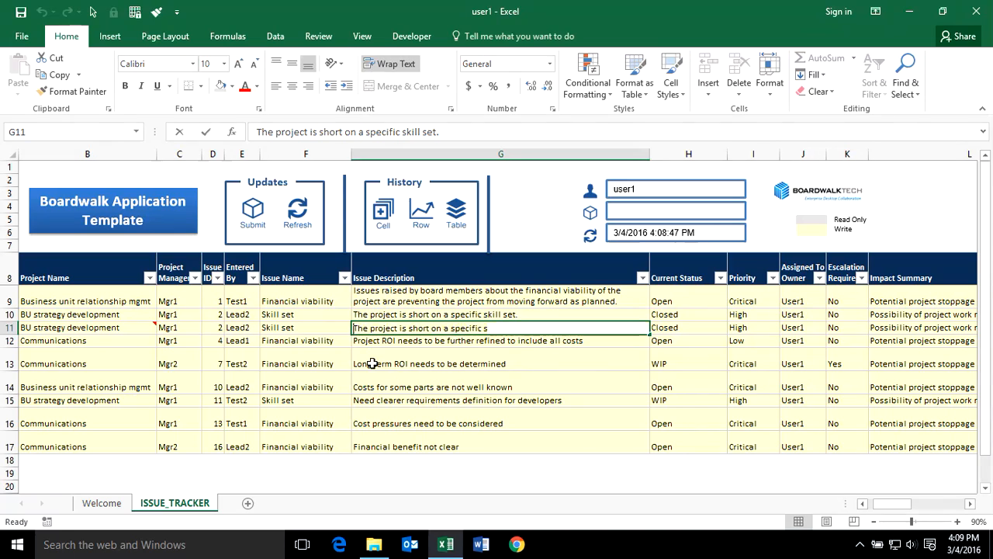
pyautogui.write('this news')
pyautogui.press('Return')
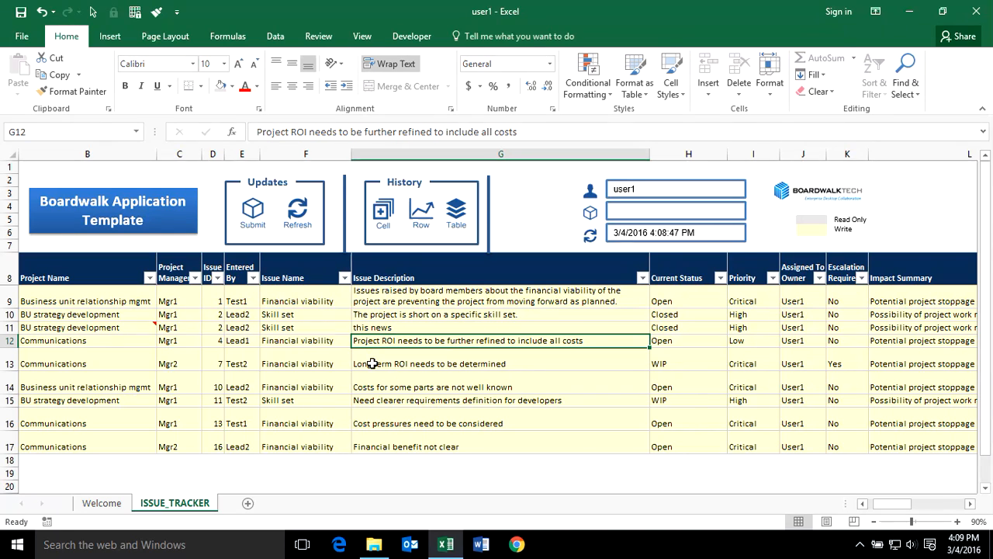
pyautogui.click(399, 328)
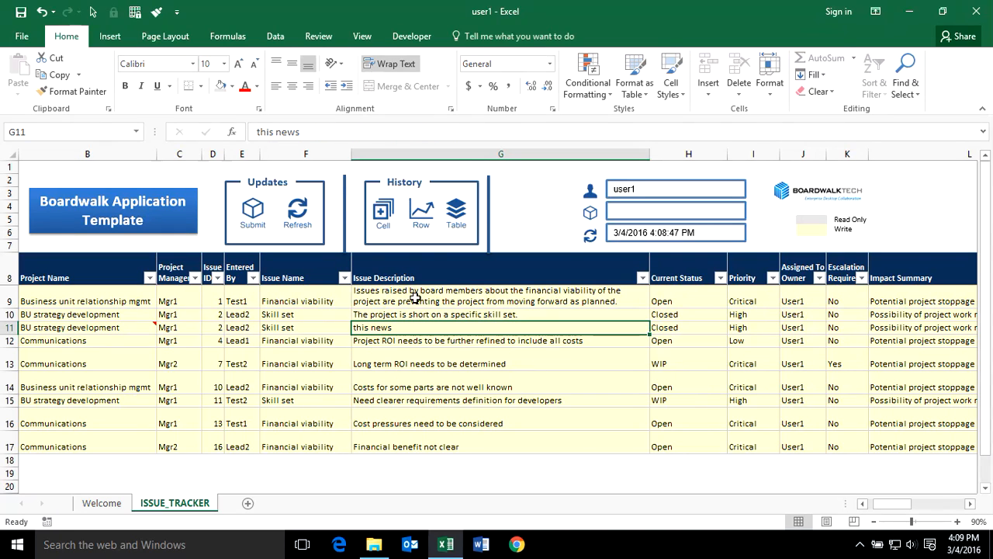
pyautogui.click(388, 136)
pyautogui.press('BackSpace')
pyautogui.press('Return')
pyautogui.click(280, 354)
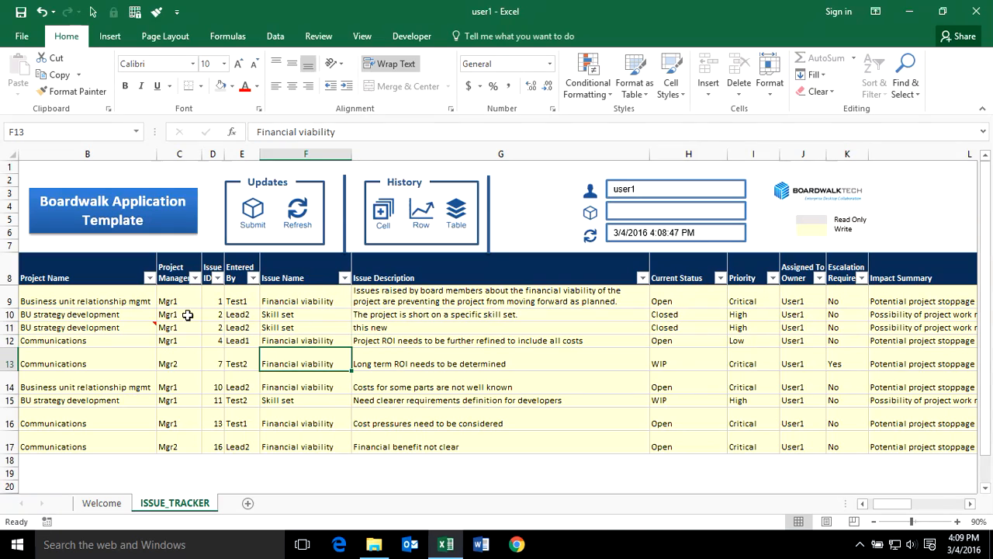
pyautogui.moveTo(126, 330)
pyautogui.click(108, 386)
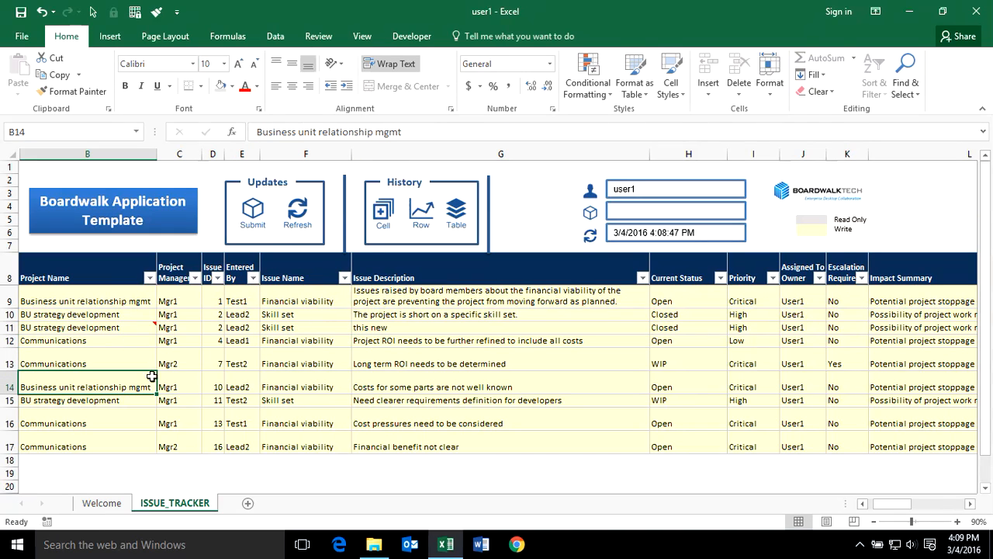
# Submit the edits to Boardwalk with the comment 'these are my udpates' and acknowledge success.
pyautogui.click(252, 212)
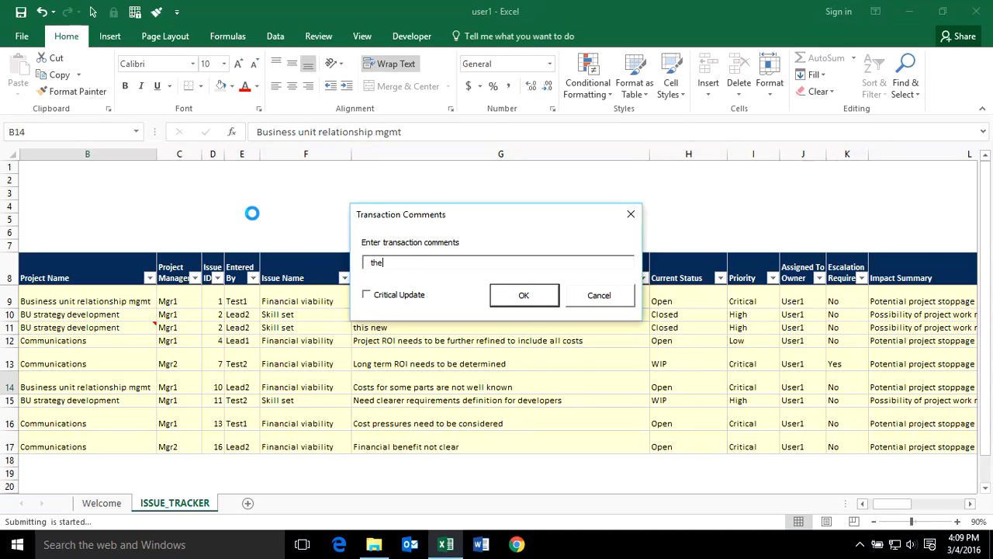
pyautogui.write('ted')
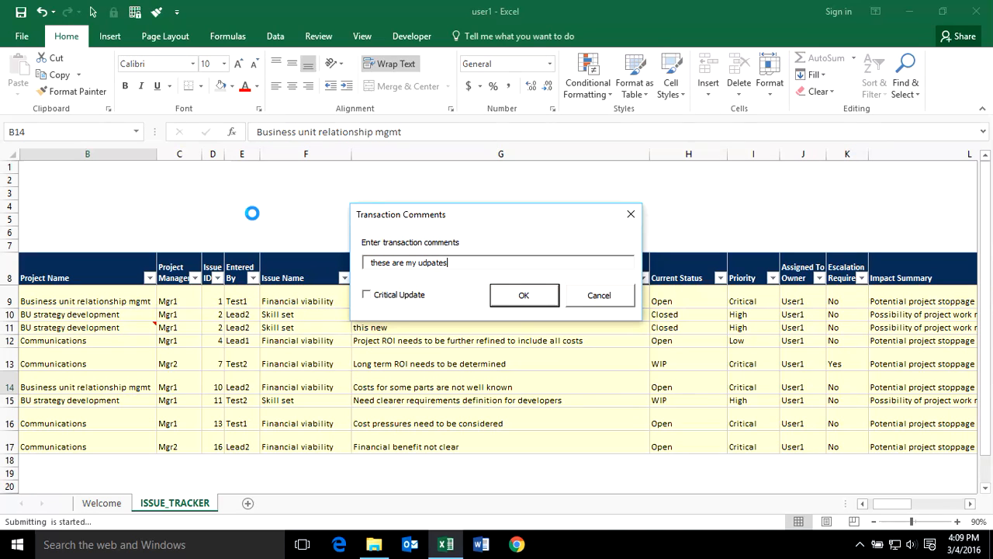
pyautogui.press('Return')
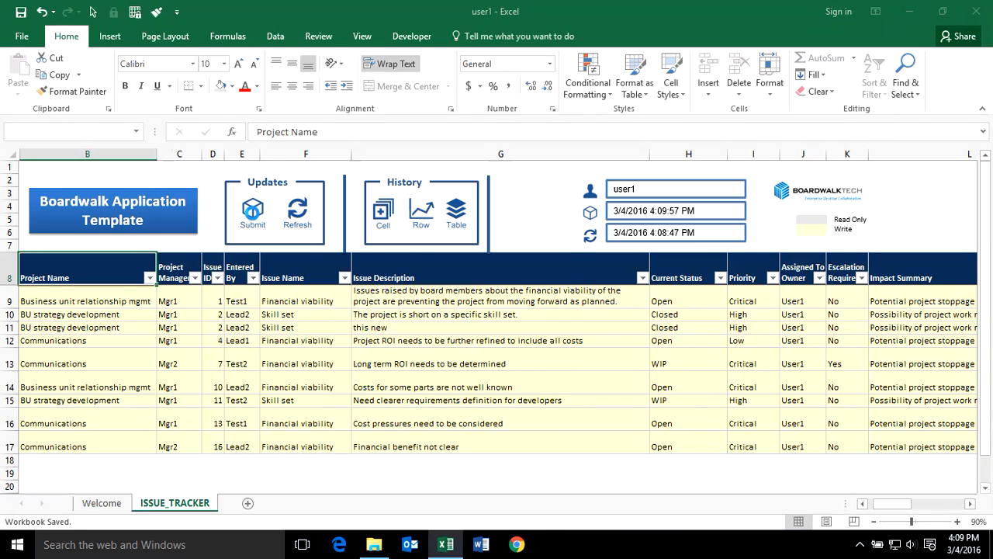
pyautogui.click(537, 330)
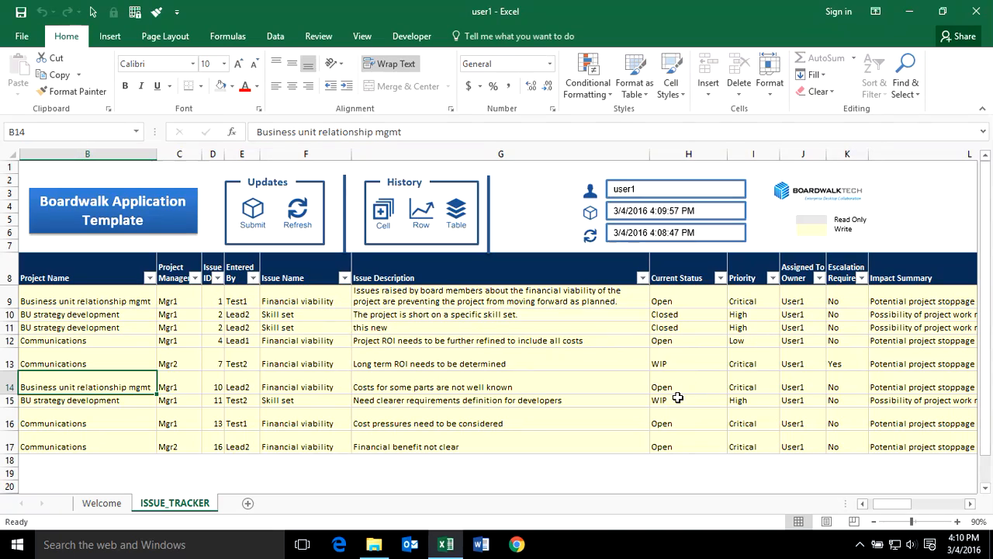
# Set issue 4's status in H12 to WIP.
pyautogui.click(690, 339)
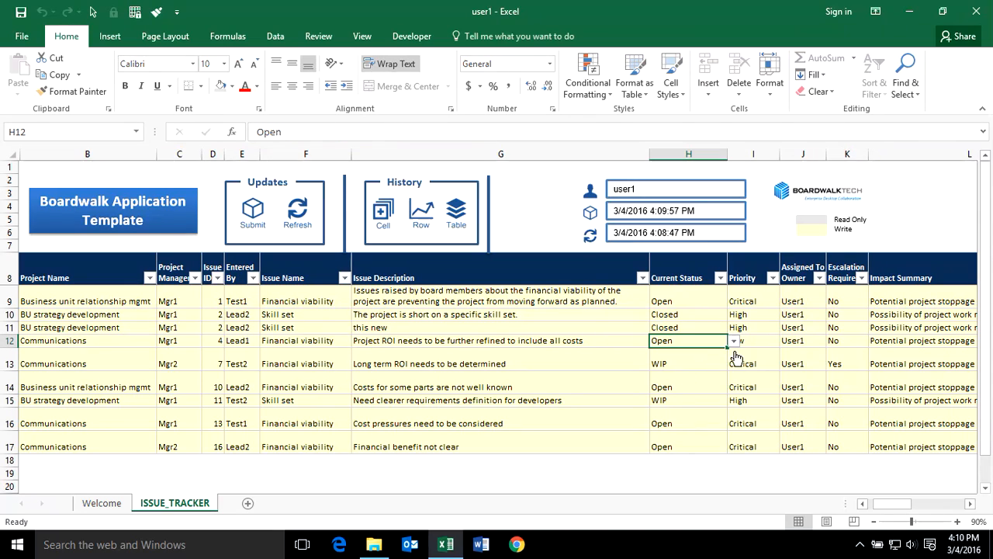
pyautogui.click(734, 341)
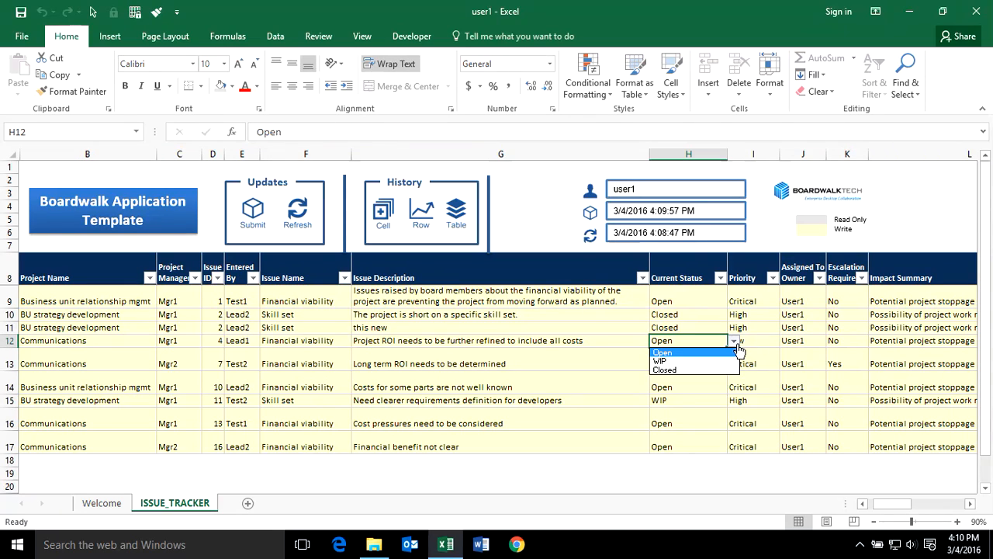
pyautogui.click(676, 368)
pyautogui.click(542, 384)
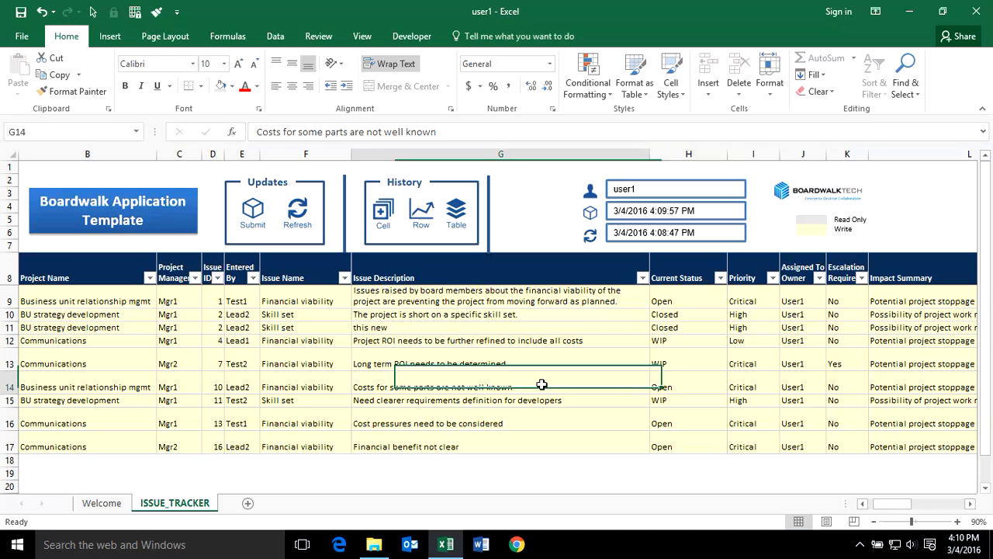
# Submit the change to Boardwalk, close the user1 workbook, and open mgr from training files.
pyautogui.click(256, 210)
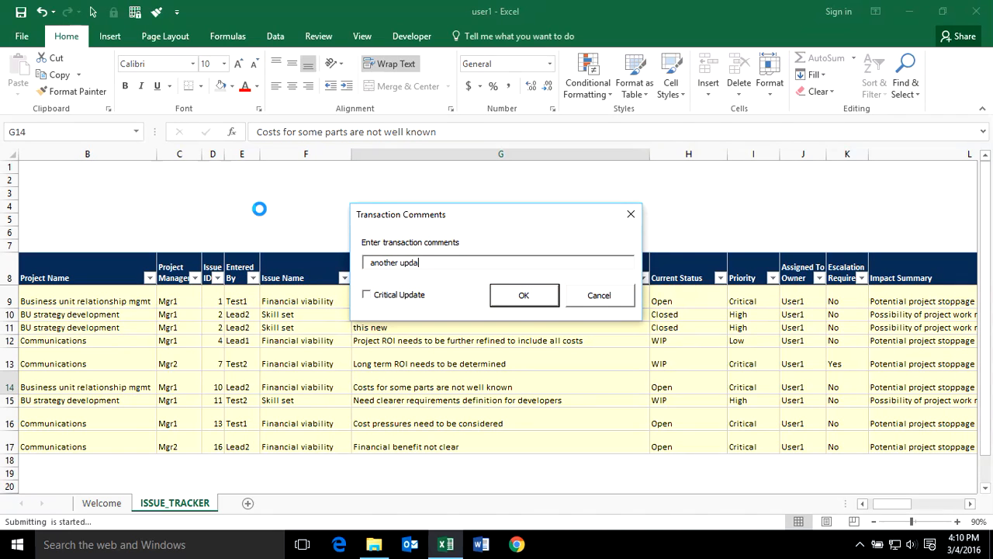
pyautogui.click(501, 296)
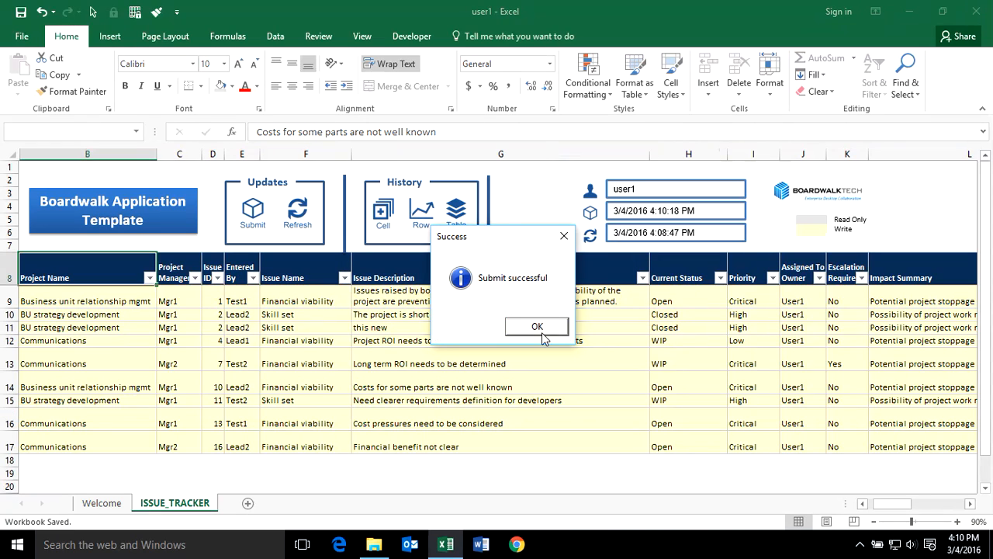
pyautogui.click(535, 326)
pyautogui.click(536, 343)
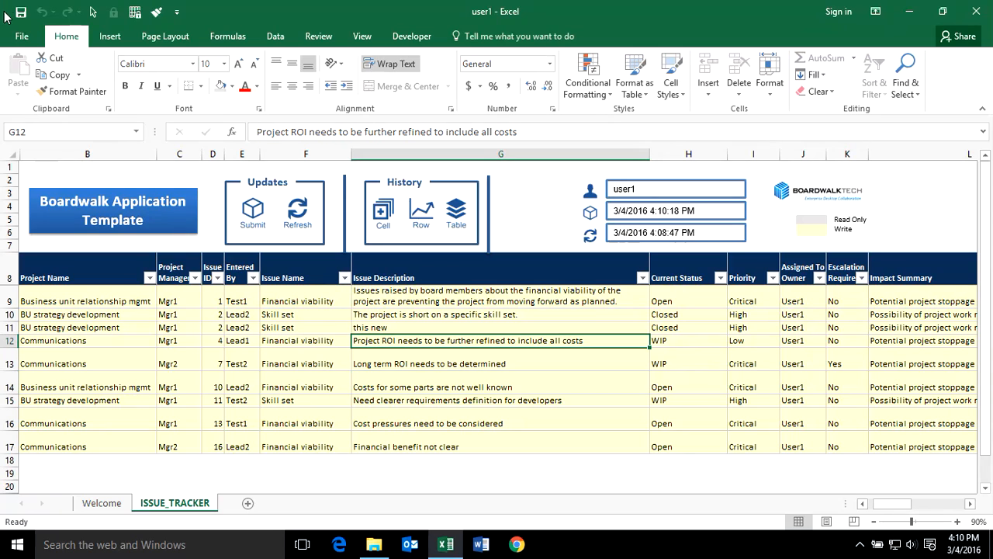
pyautogui.click(980, 9)
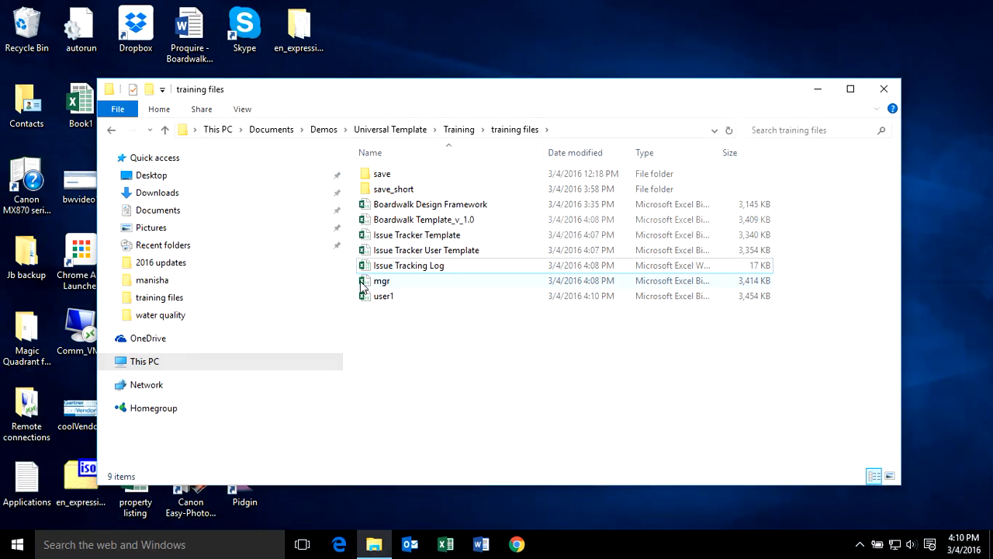
pyautogui.doubleClick(364, 284)
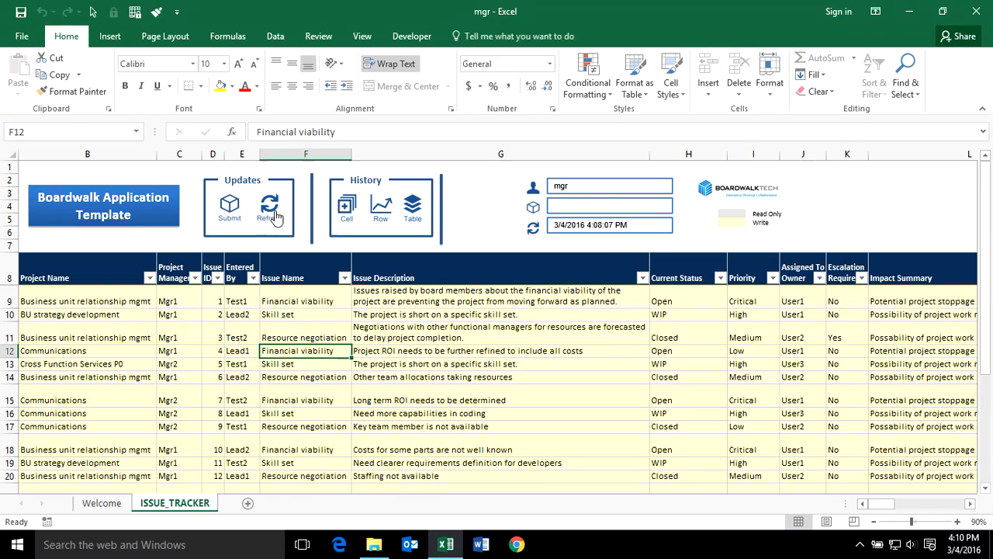
# Refresh the mgr tracker from Boardwalk, signing in with the password, and dismiss the success message.
pyautogui.click(275, 216)
pyautogui.press('Tab')
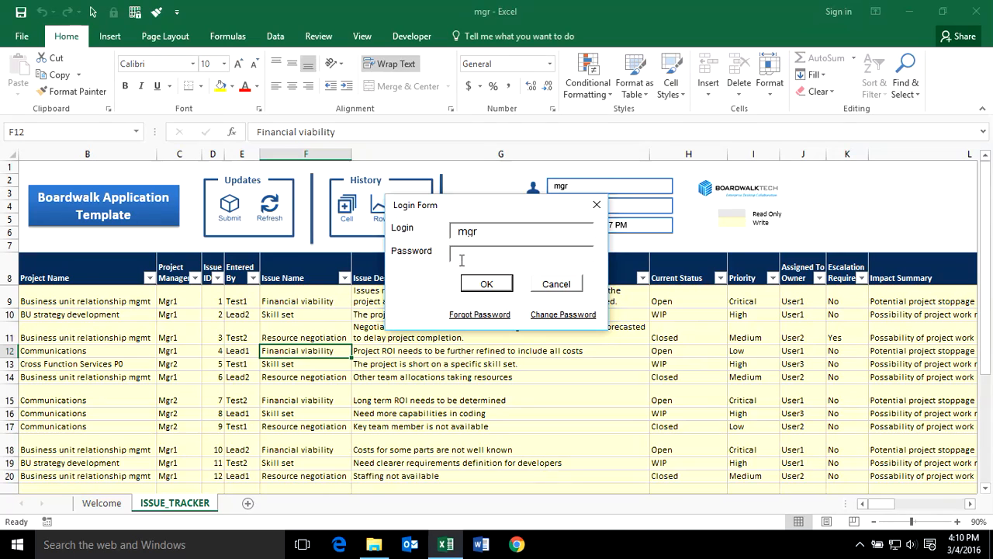
pyautogui.write('*')
pyautogui.click(490, 287)
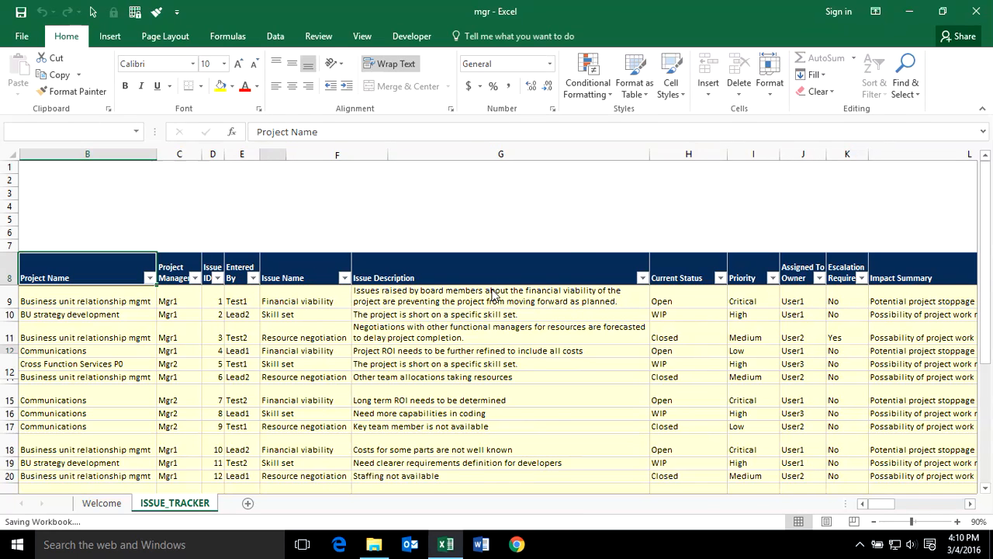
pyautogui.click(534, 327)
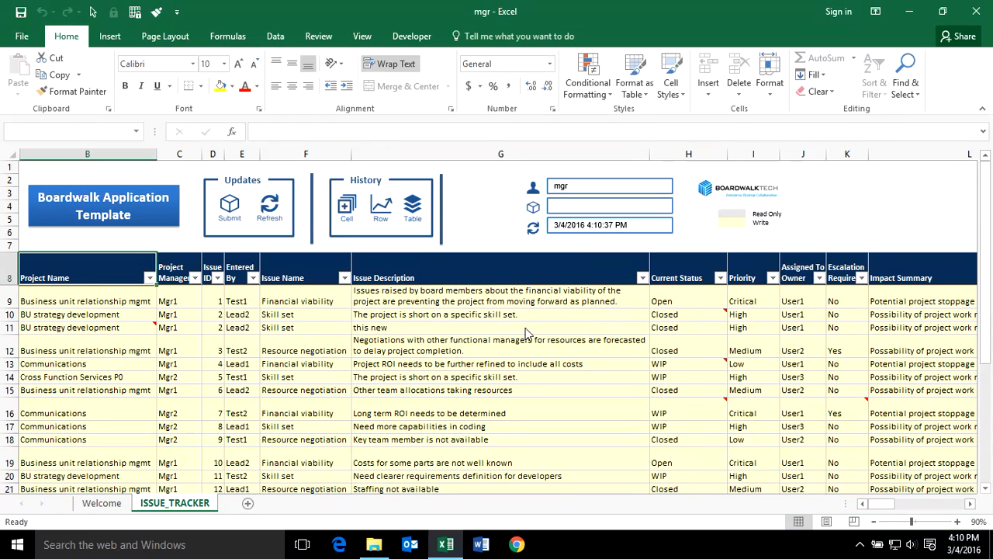
pyautogui.click(149, 329)
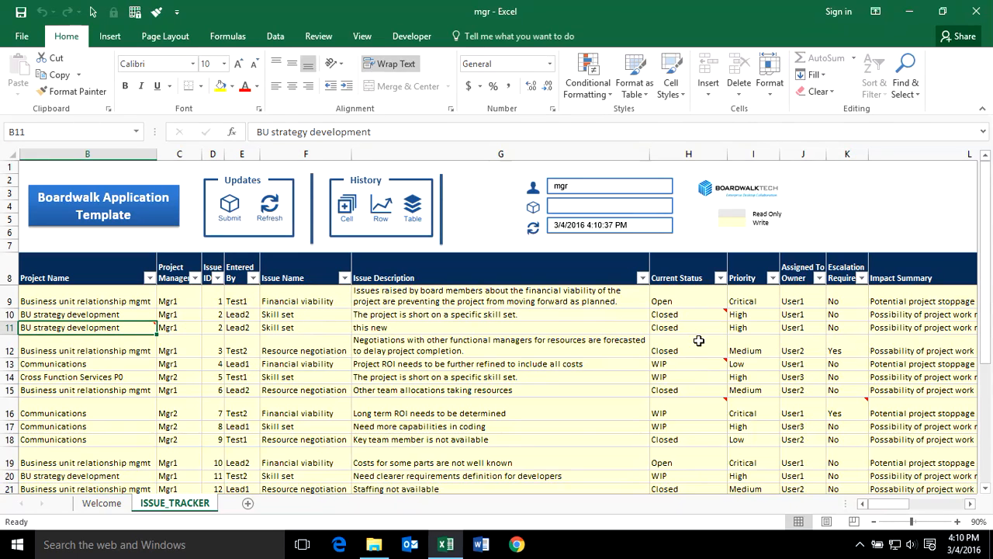
pyautogui.moveTo(696, 360)
pyautogui.moveTo(883, 508); pyautogui.dragTo(932, 506)
pyautogui.moveTo(552, 370)
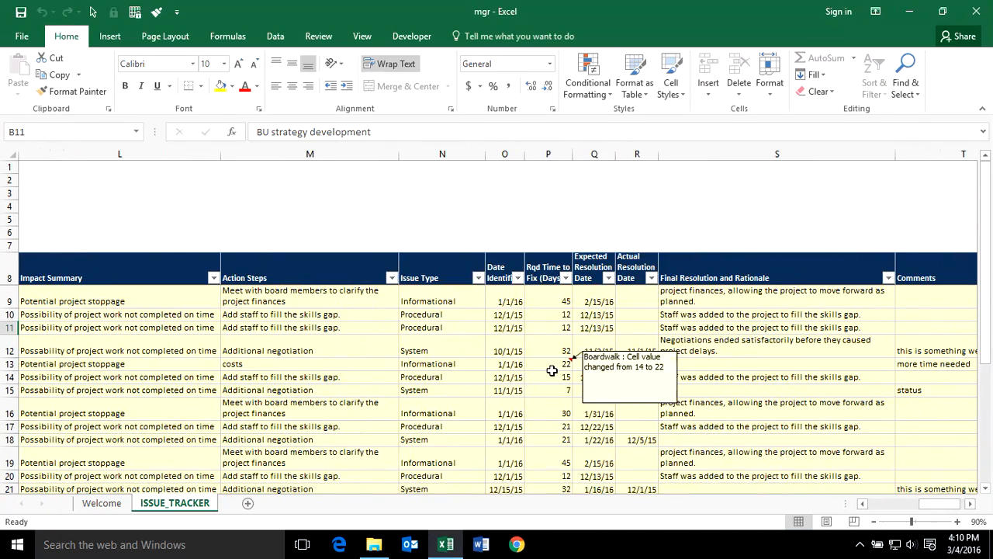
pyautogui.click(645, 365)
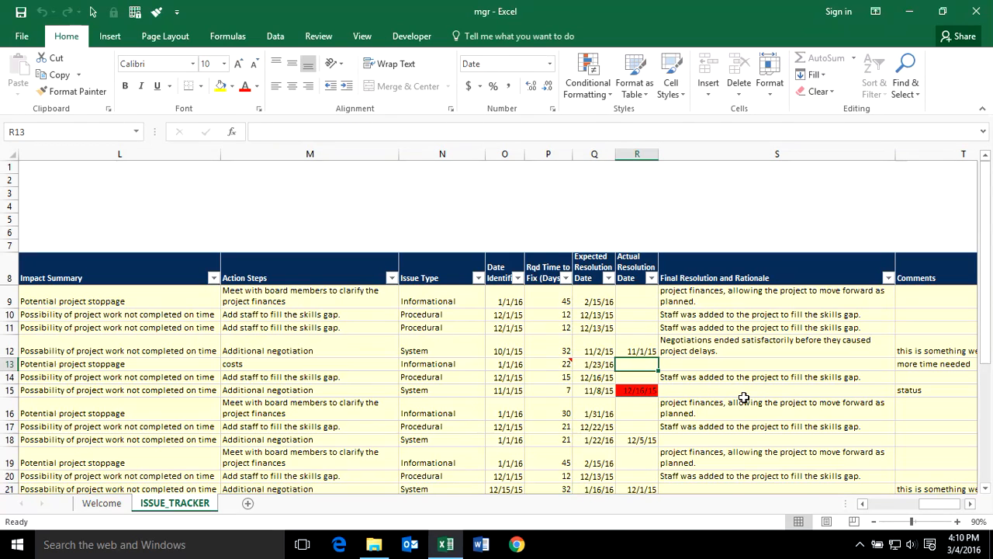
pyautogui.write('2/3')
pyautogui.press('Return')
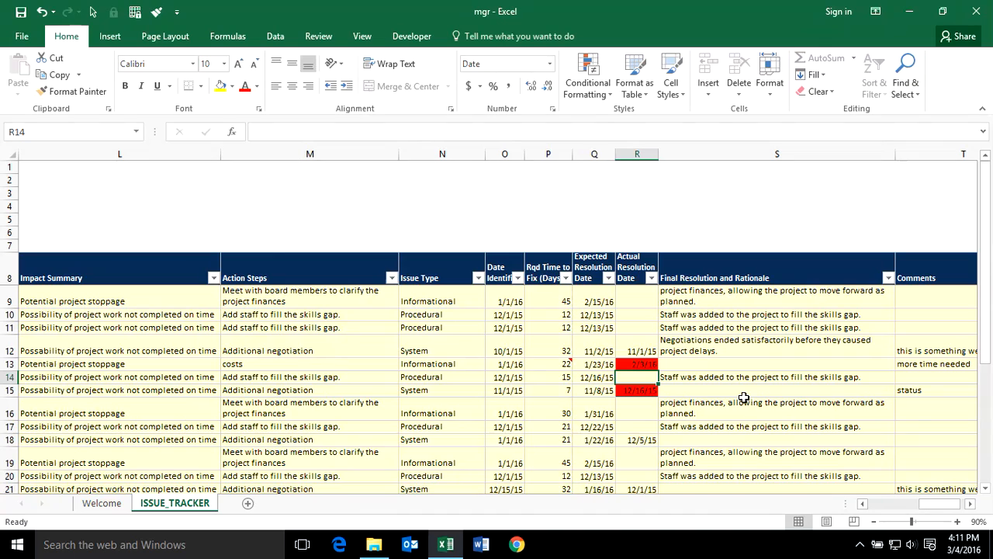
pyautogui.click(41, 11)
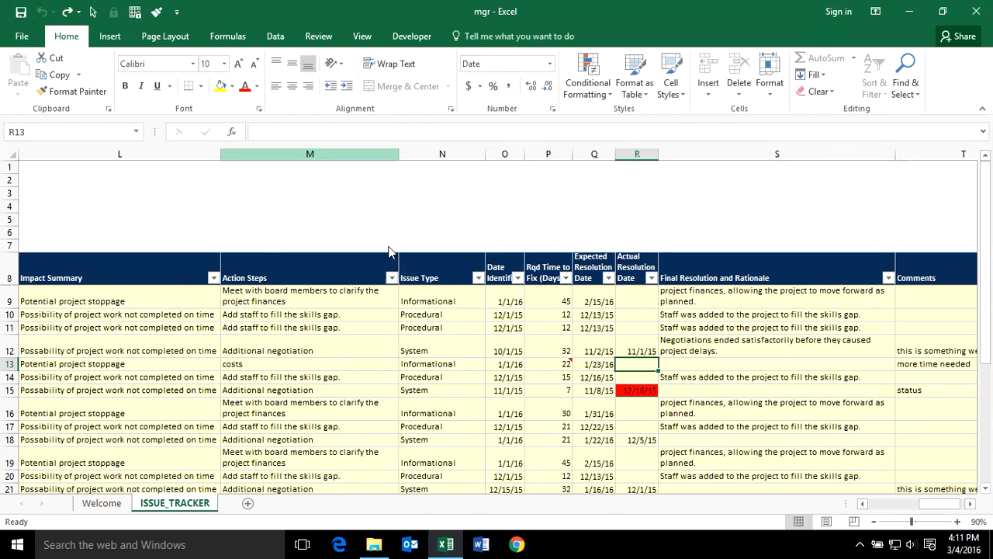
pyautogui.moveTo(937, 504); pyautogui.dragTo(942, 504)
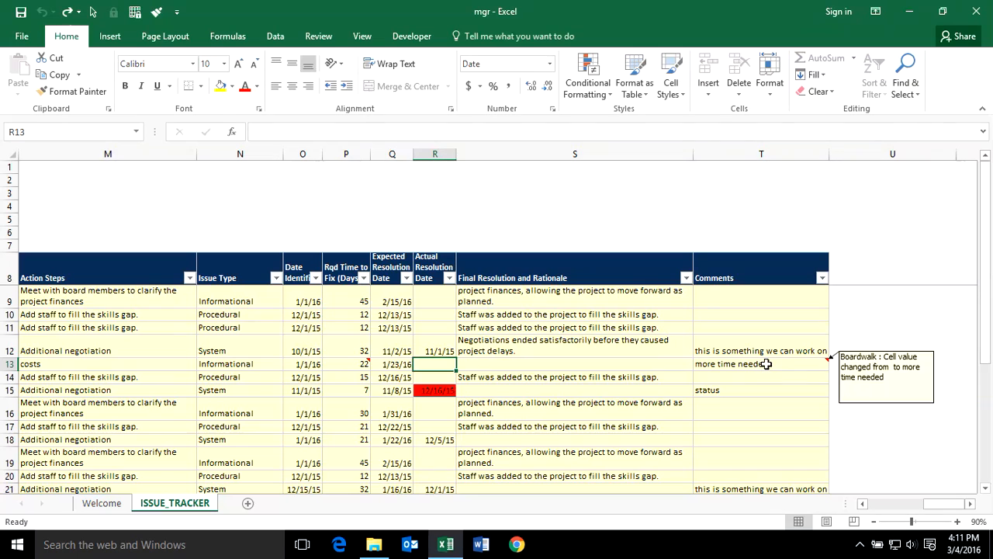
pyautogui.moveTo(955, 504); pyautogui.dragTo(885, 504)
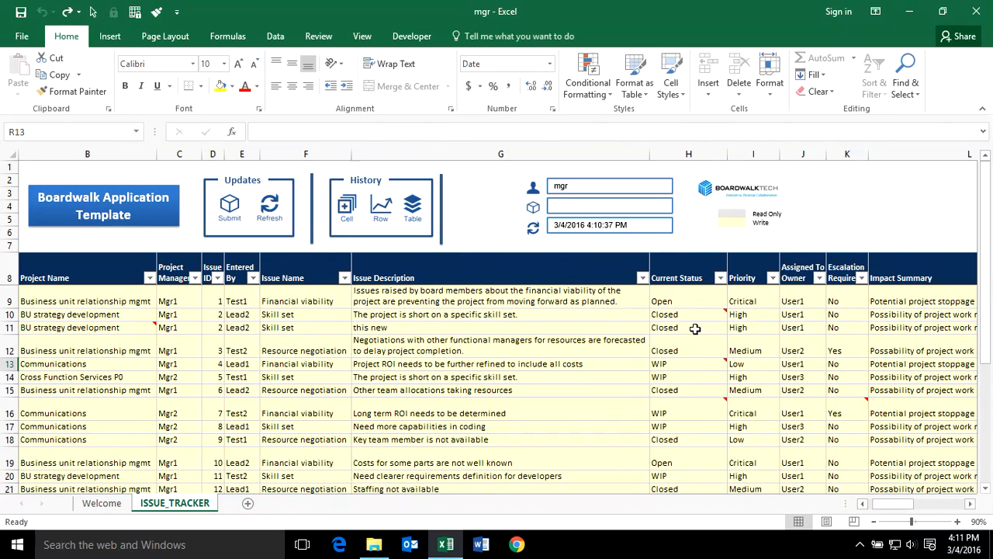
# Generate the cell update history for issue 2's status cell H10.
pyautogui.click(677, 313)
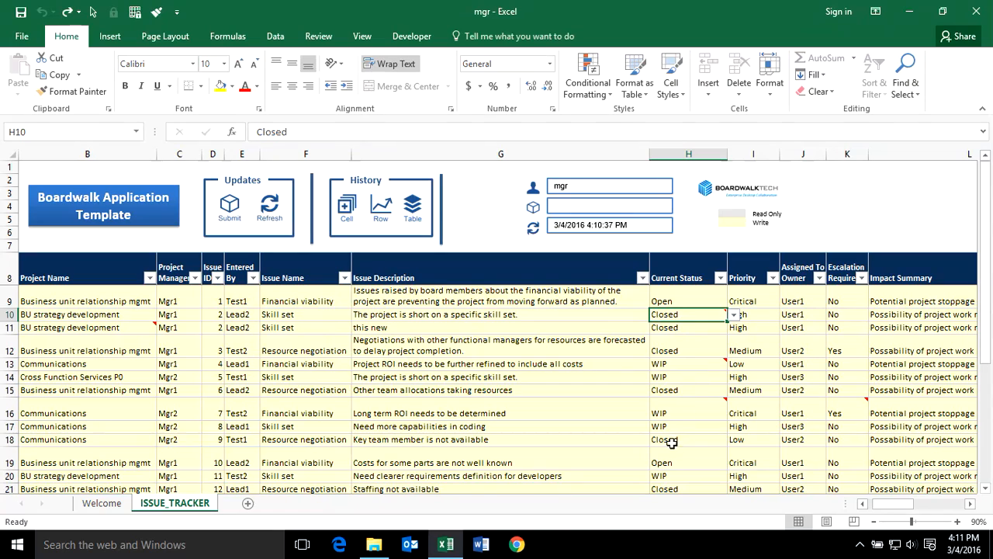
pyautogui.click(705, 437)
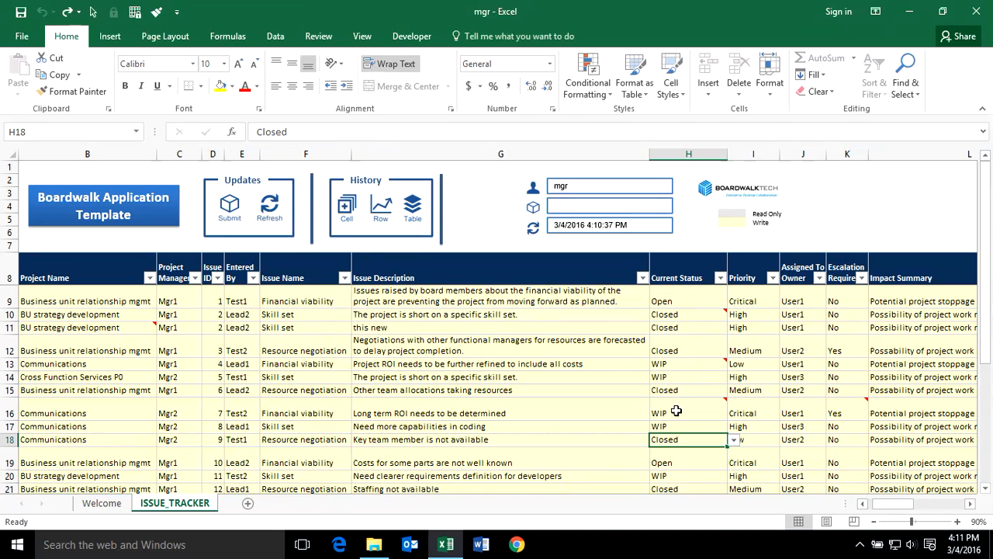
pyautogui.click(681, 314)
pyautogui.click(351, 220)
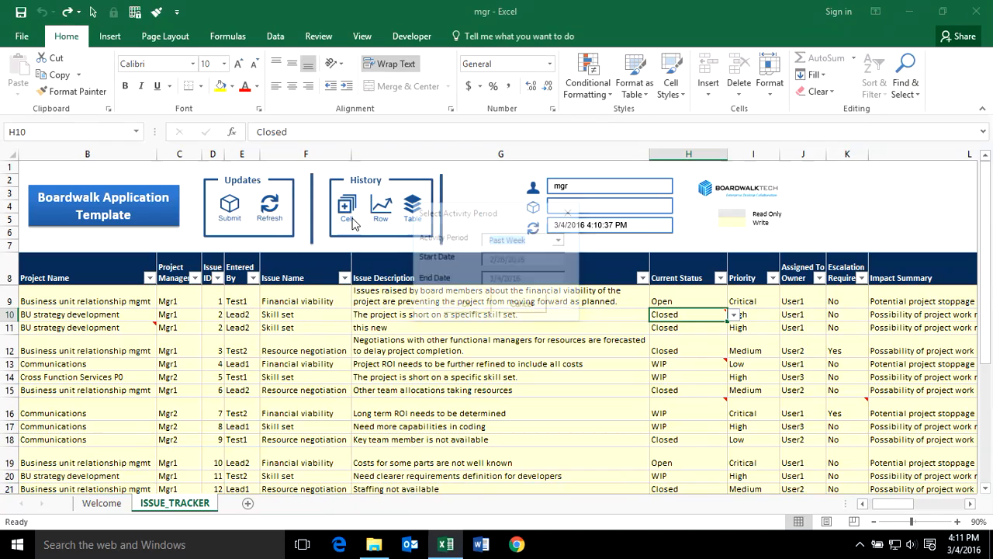
pyautogui.click(467, 305)
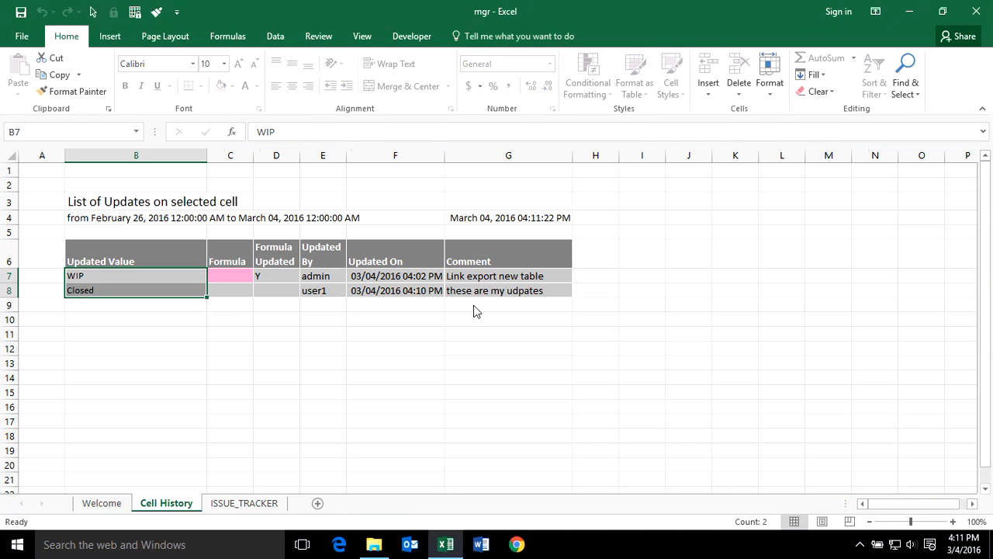
# Review the WIP and Closed entries on Cell History, then return to ISSUE_TRACKER.
pyautogui.click(467, 321)
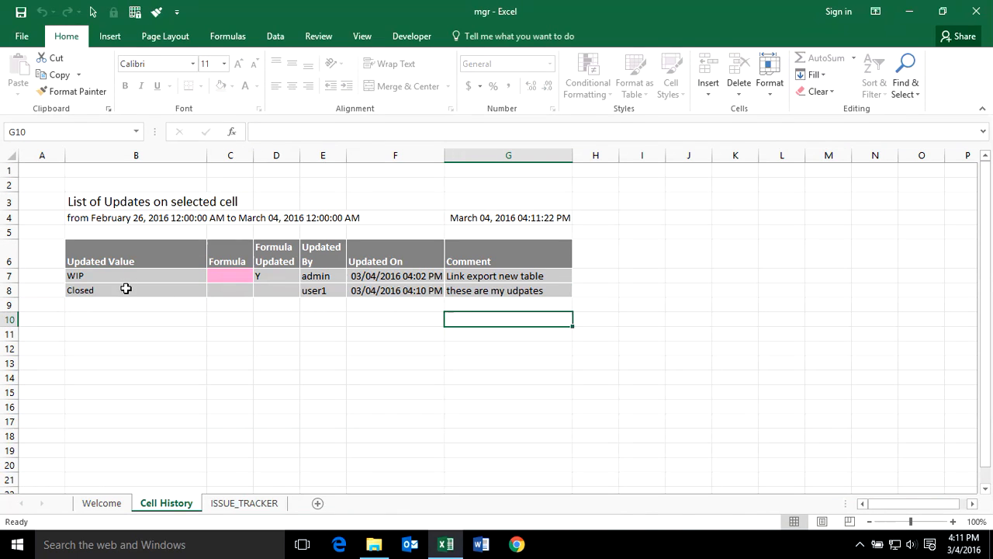
pyautogui.moveTo(125, 289); pyautogui.dragTo(461, 288)
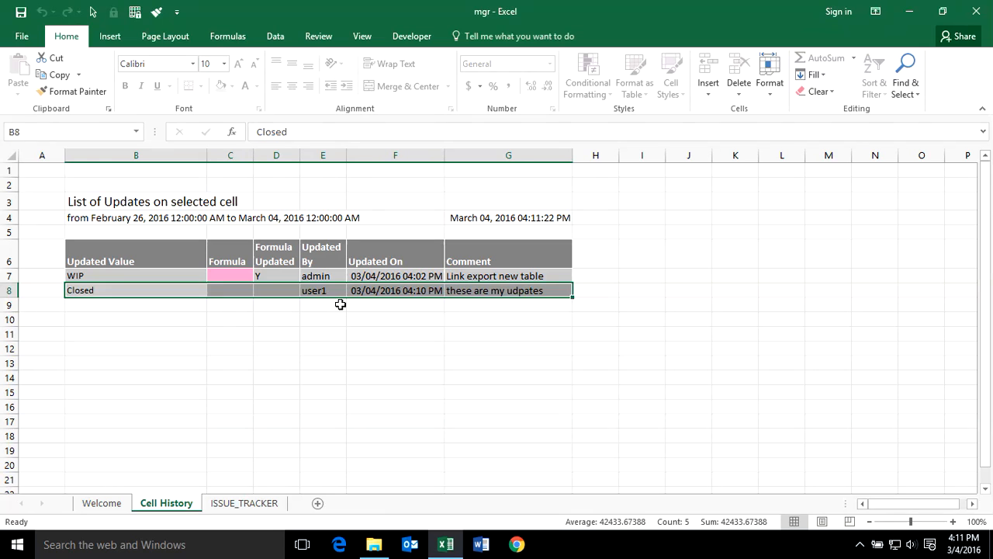
pyautogui.moveTo(179, 306); pyautogui.dragTo(459, 435)
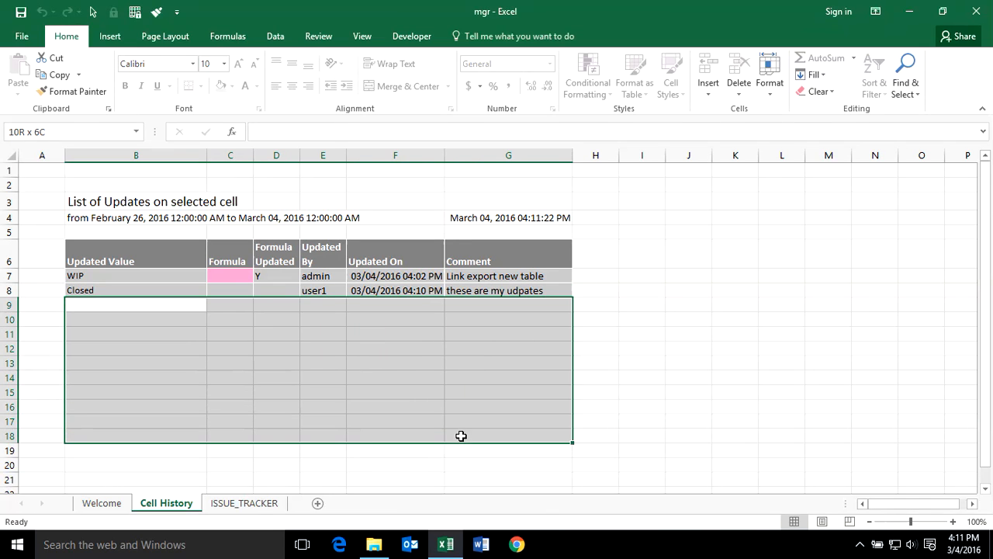
pyautogui.click(248, 503)
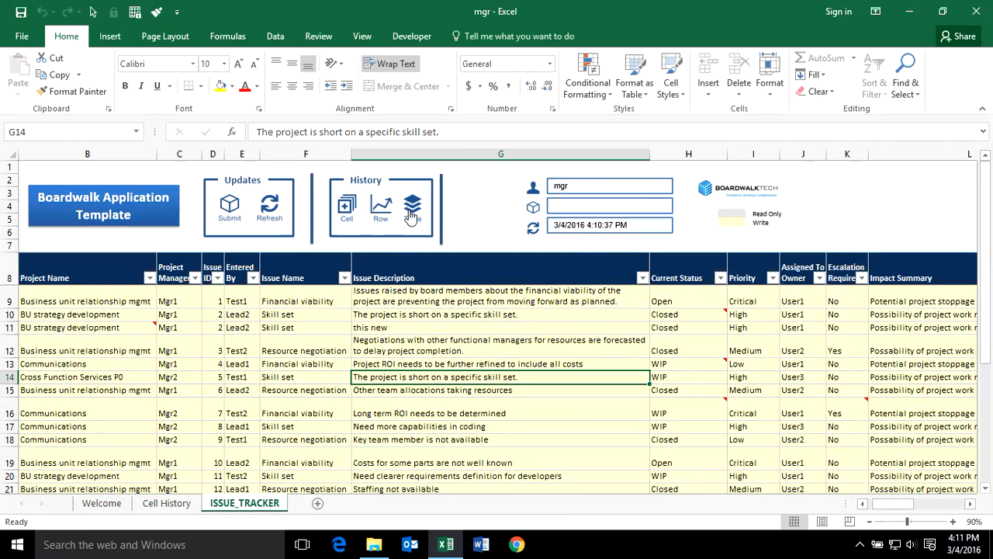
# List the Issue Tracker table's three updates and tick update 824.
pyautogui.click(412, 214)
pyautogui.click(471, 310)
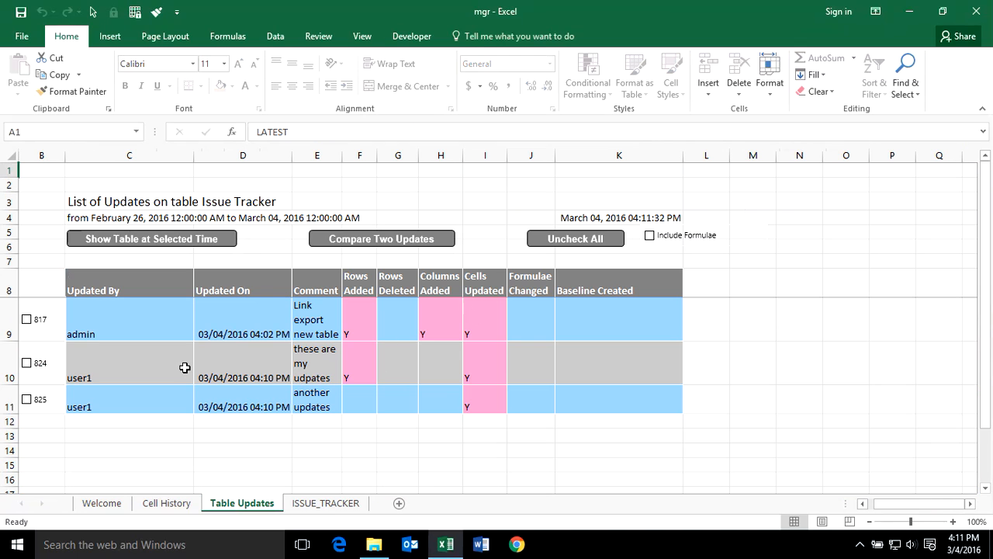
pyautogui.moveTo(166, 363); pyautogui.dragTo(565, 361)
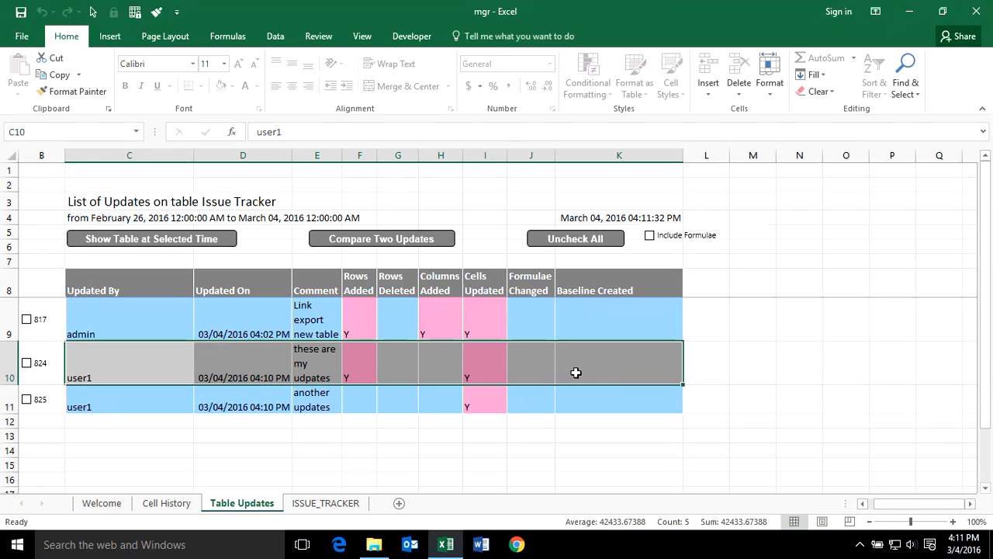
pyautogui.click(189, 393)
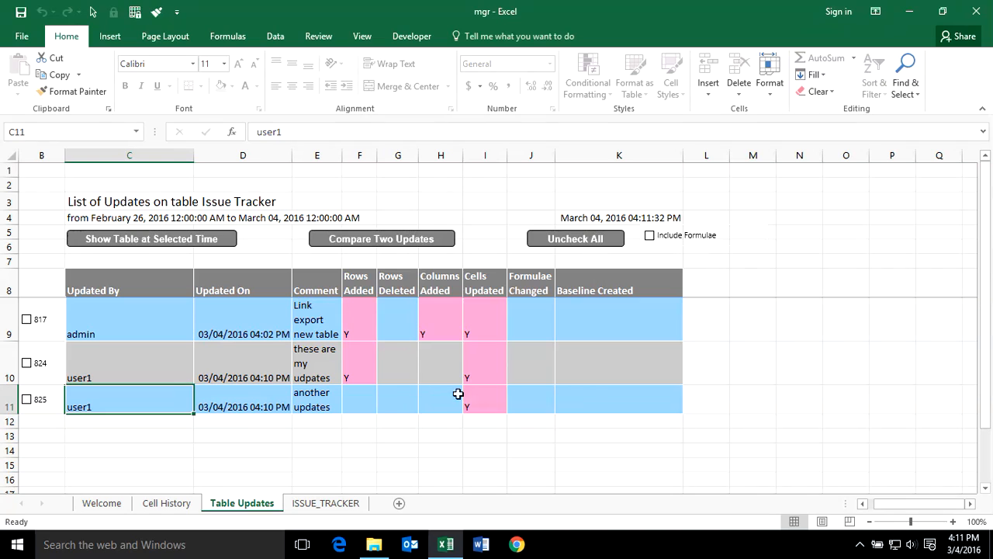
pyautogui.click(590, 398)
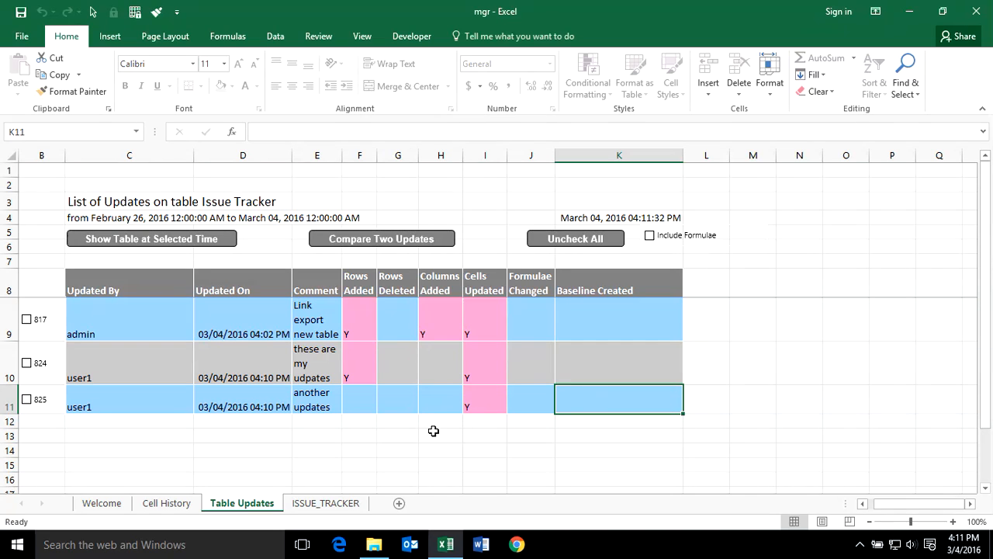
pyautogui.click(27, 363)
# Show the Issue Tracker as of update 824 on a Table History sheet, then return to ISSUE_TRACKER.
pyautogui.click(164, 239)
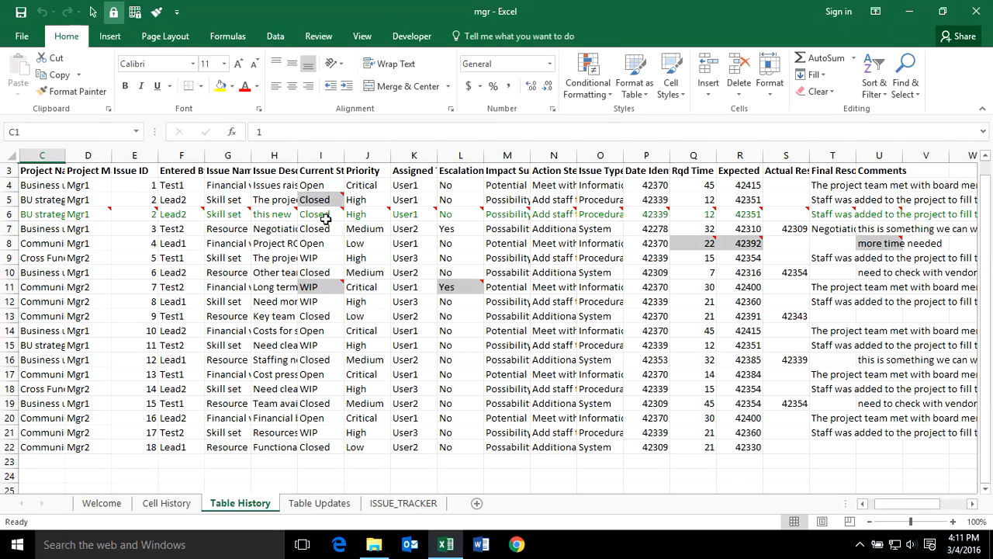
pyautogui.moveTo(327, 202)
pyautogui.moveTo(453, 287)
pyautogui.click(411, 505)
pyautogui.click(468, 391)
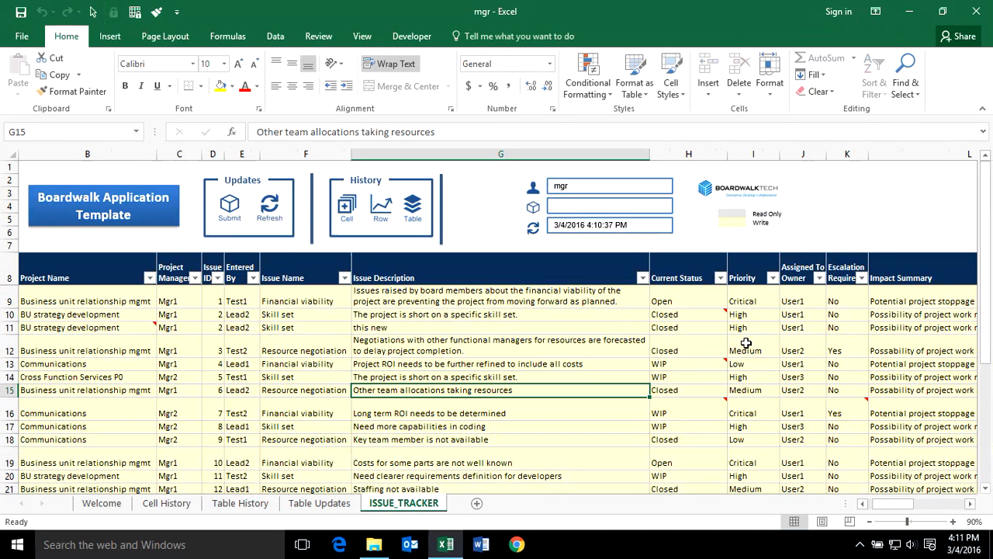
pyautogui.moveTo(701, 368)
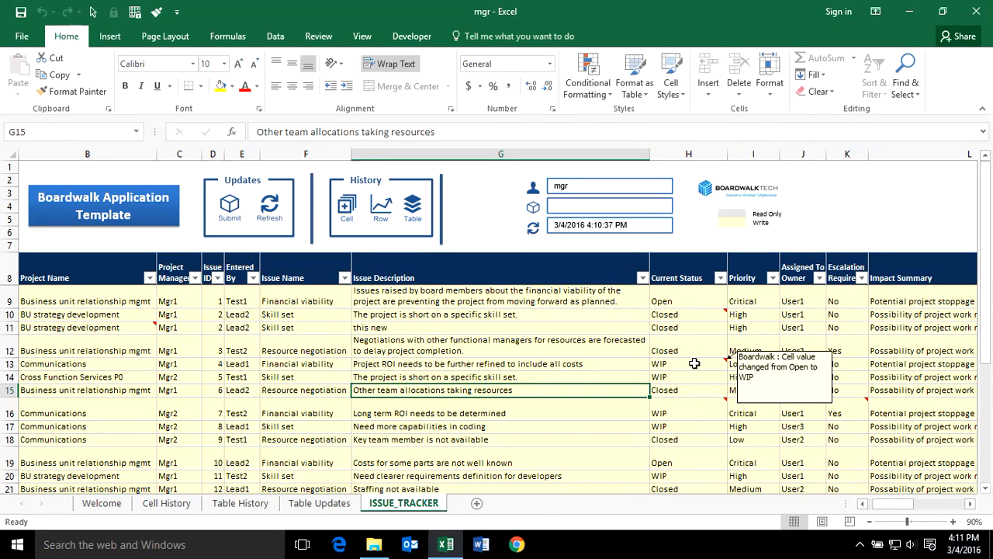